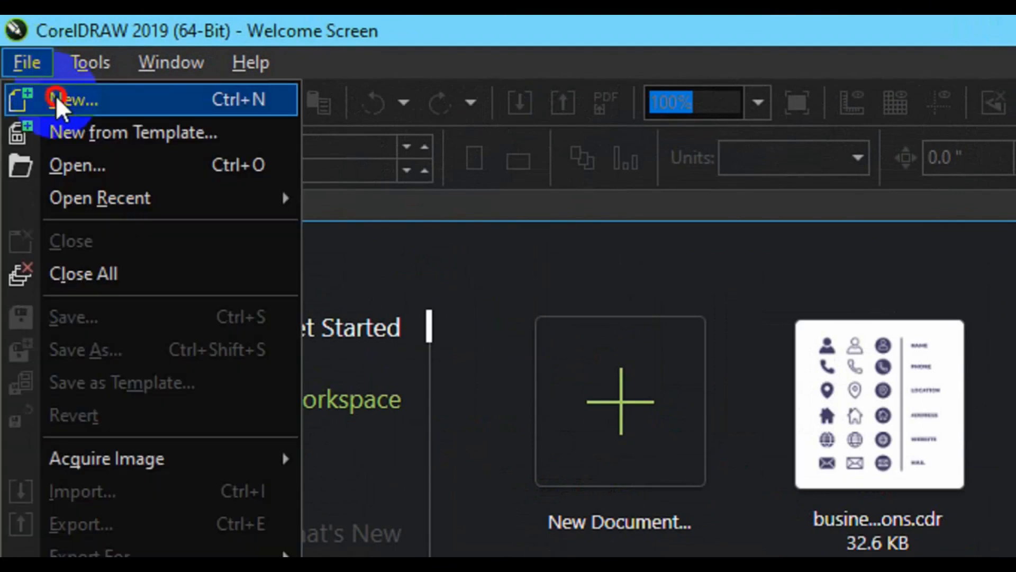
# Start a new document and name it "Binding Brochure Design"
pyautogui.click(55, 95)
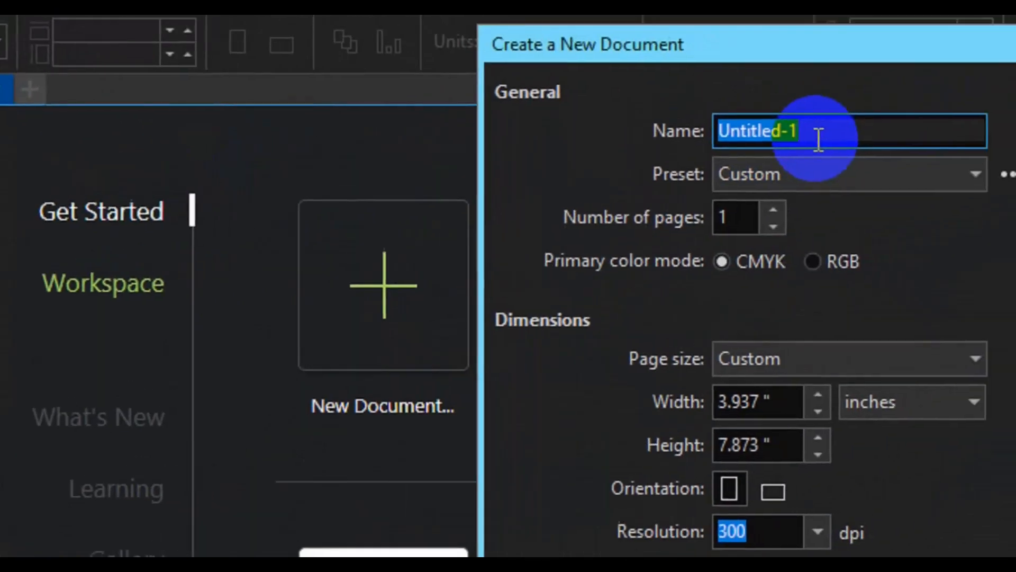
pyautogui.write('Binding ')
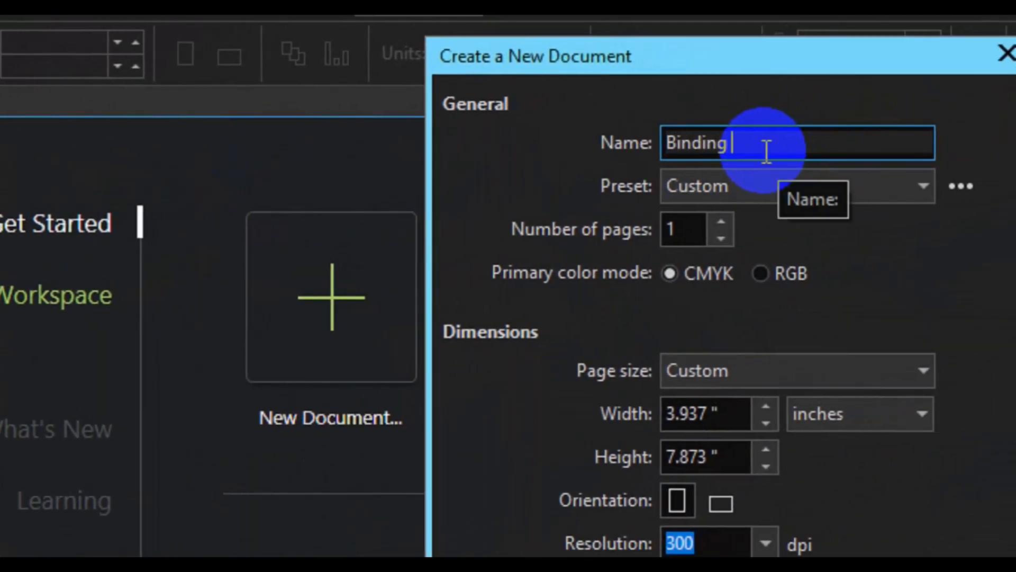
pyautogui.write('Brochure De')
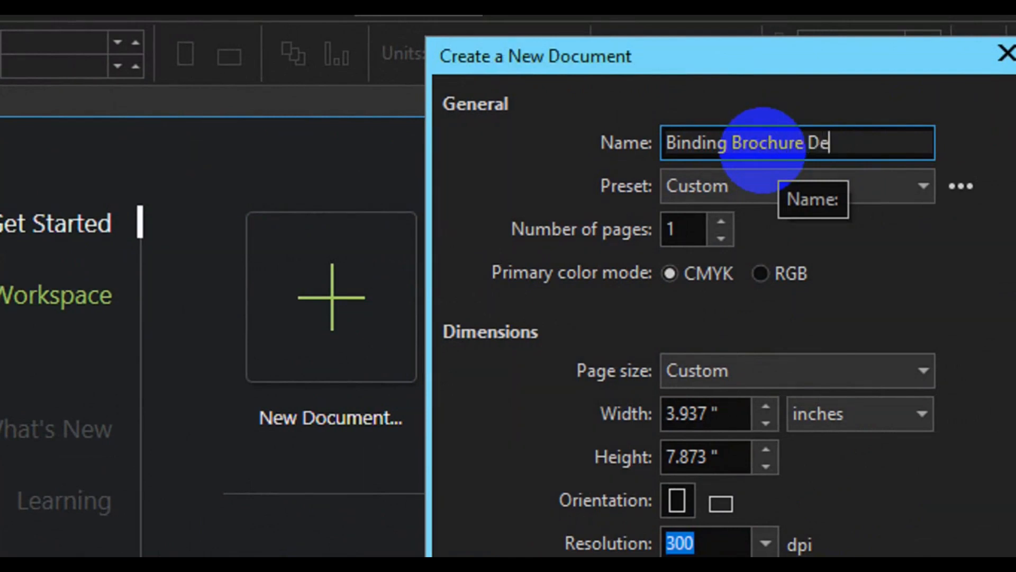
pyautogui.write('sign')
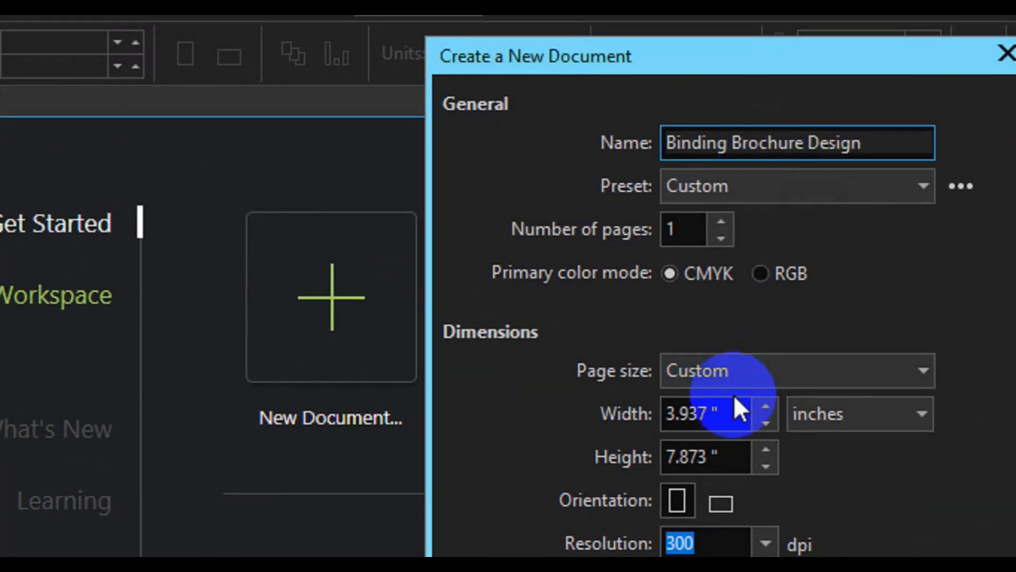
# Set the page to 11.236 inches wide and 7.797 inches high, and create the document
pyautogui.click(730, 418)
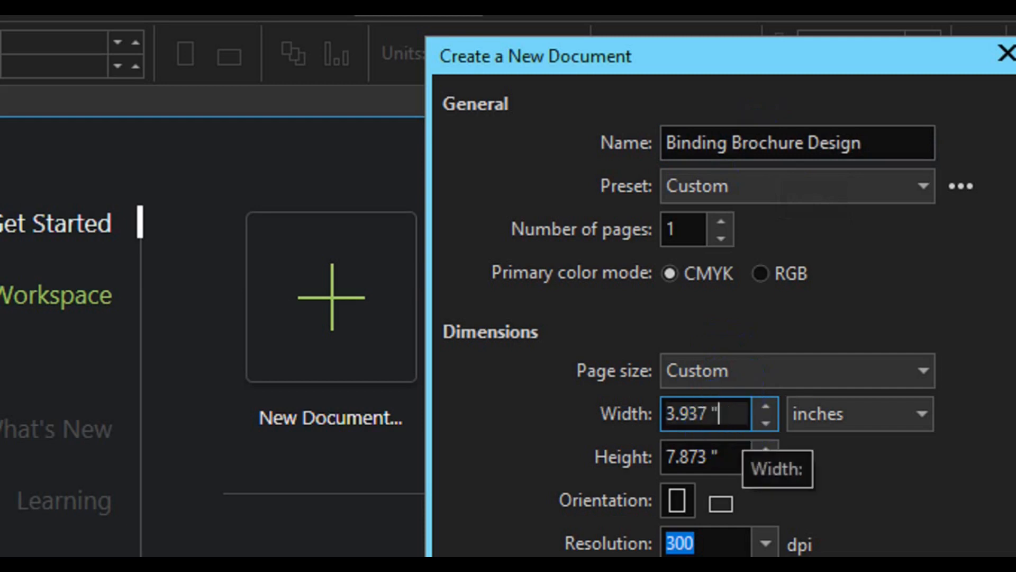
pyautogui.doubleClick(688, 424)
pyautogui.write('11.2')
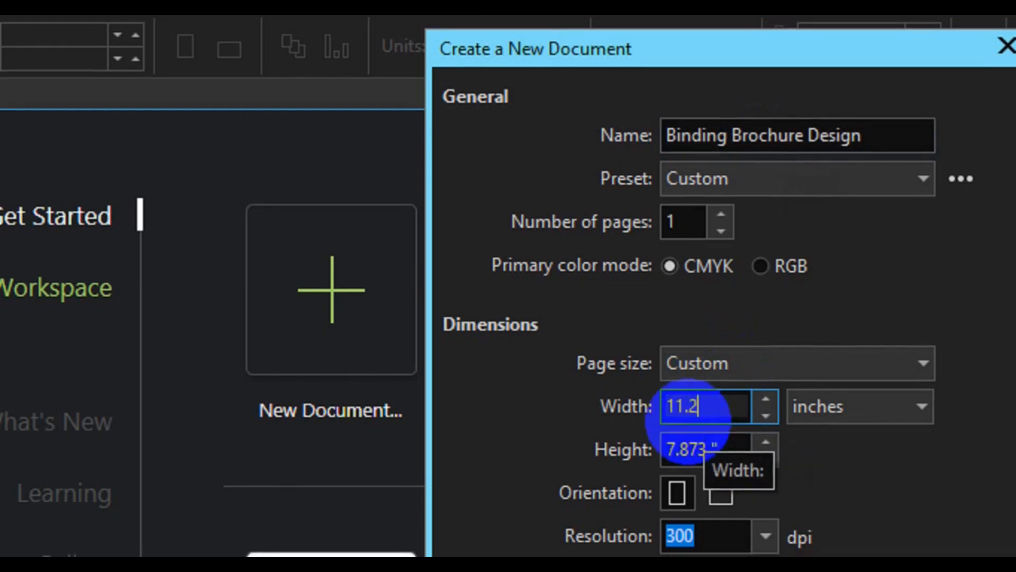
pyautogui.write('36')
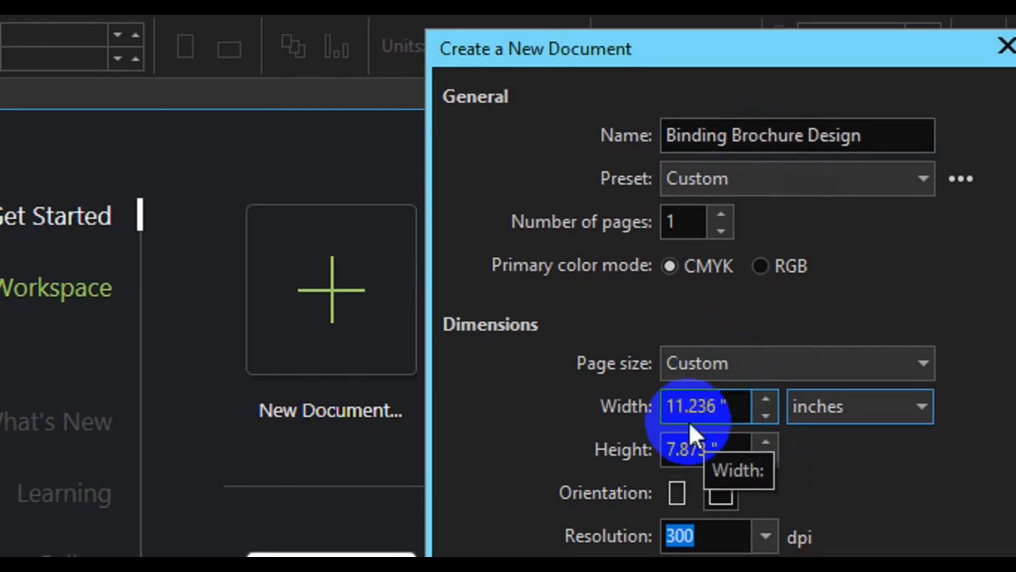
pyautogui.click(707, 447)
pyautogui.doubleClick(707, 426)
pyautogui.write('7.797')
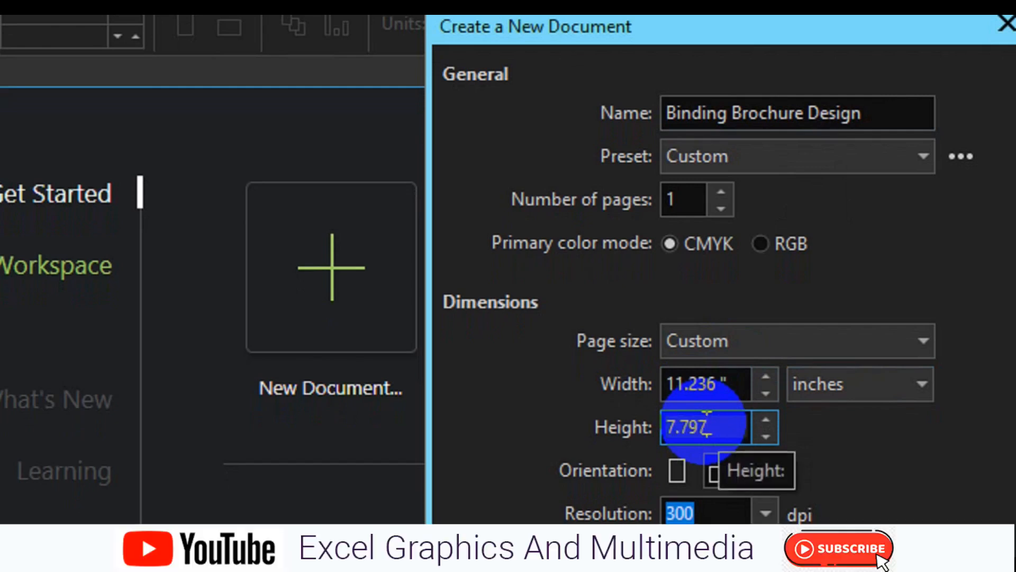
pyautogui.click(704, 516)
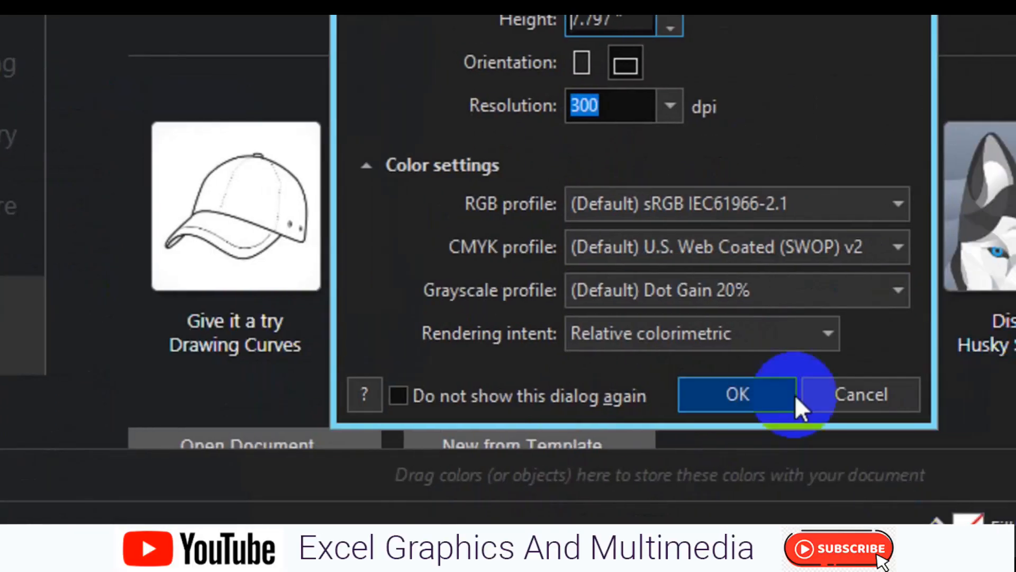
pyautogui.click(756, 394)
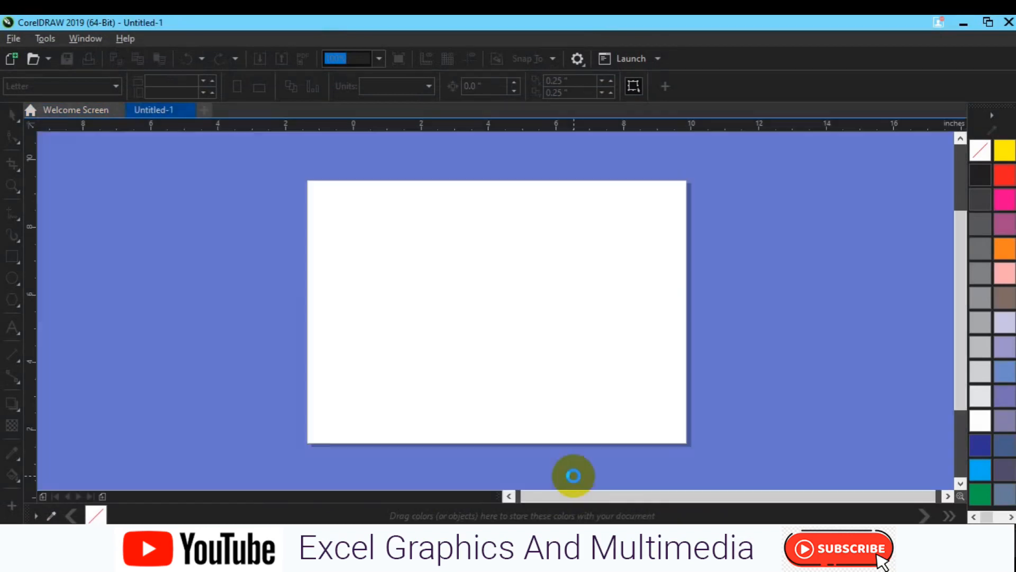
# Add a page-sized rectangle and narrow it to a 0.21-inch-wide spine strip at the page centre
pyautogui.click(12, 258)
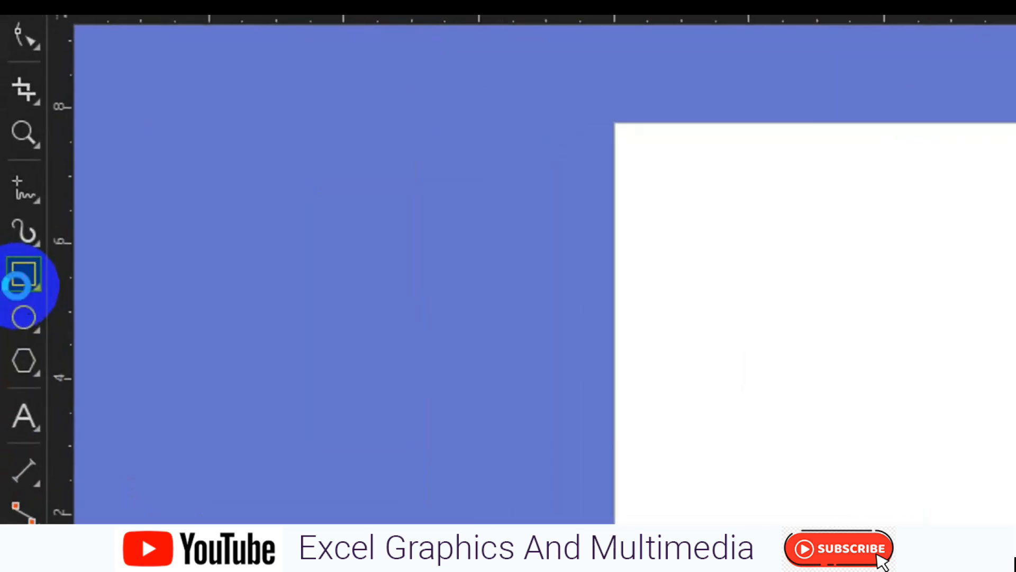
pyautogui.doubleClick(16, 286)
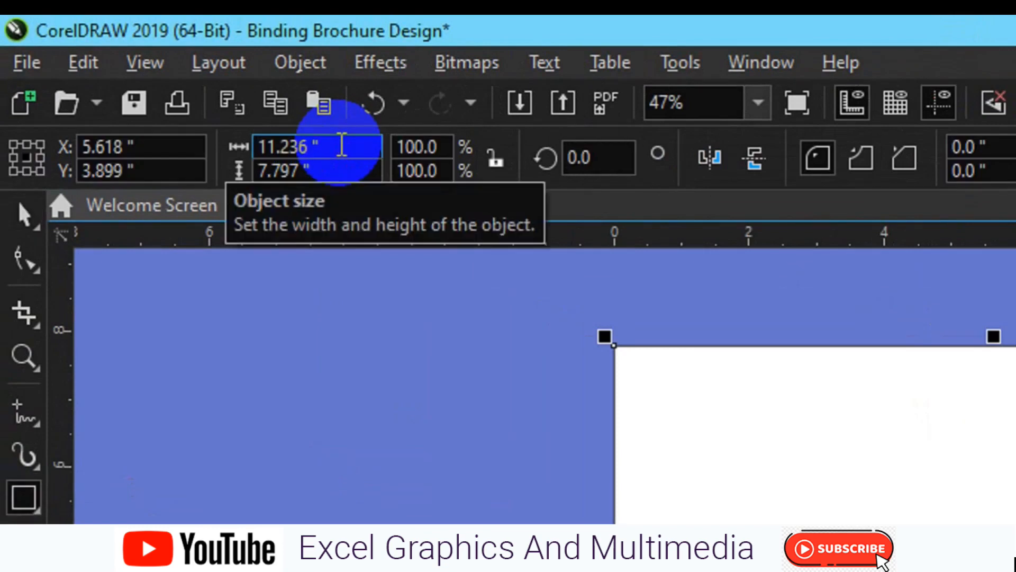
pyautogui.click(340, 145)
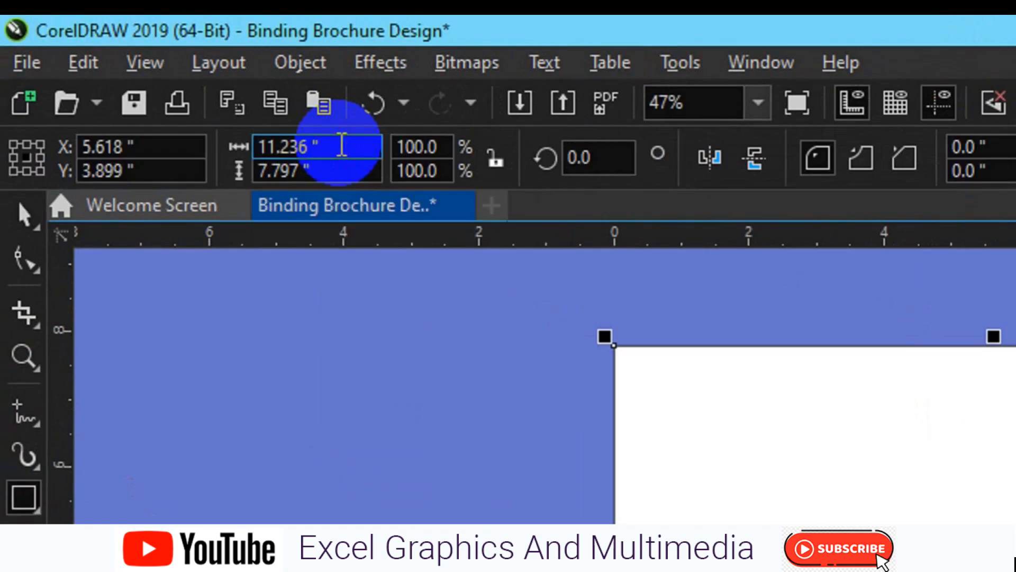
pyautogui.doubleClick(340, 145)
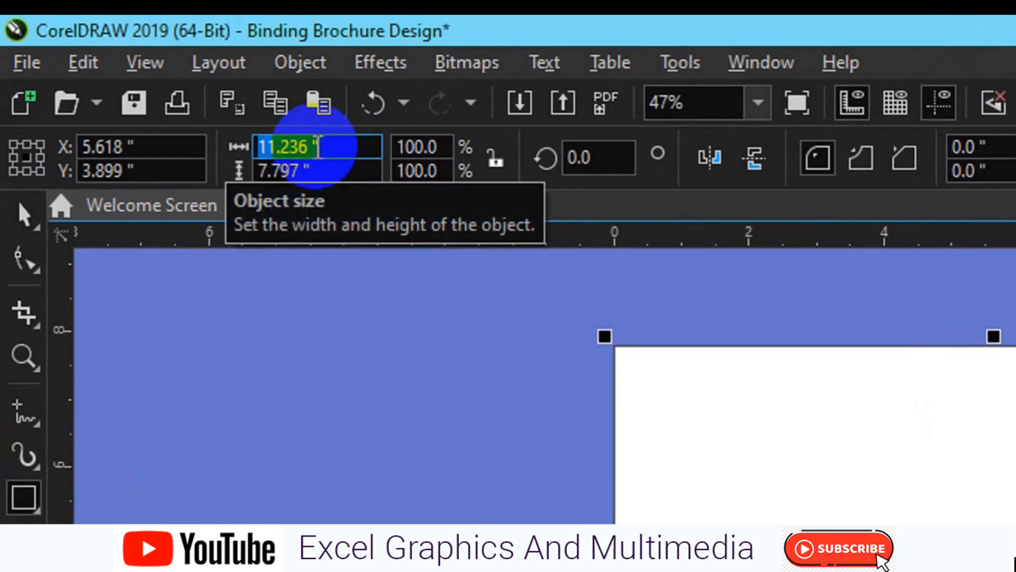
pyautogui.write('0.21')
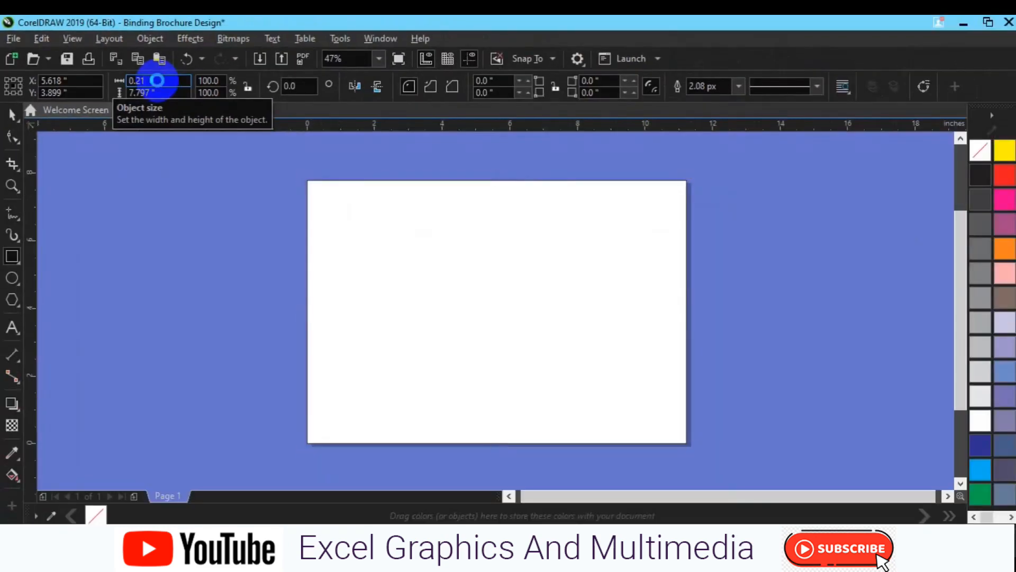
pyautogui.press('Return')
pyautogui.press('space')
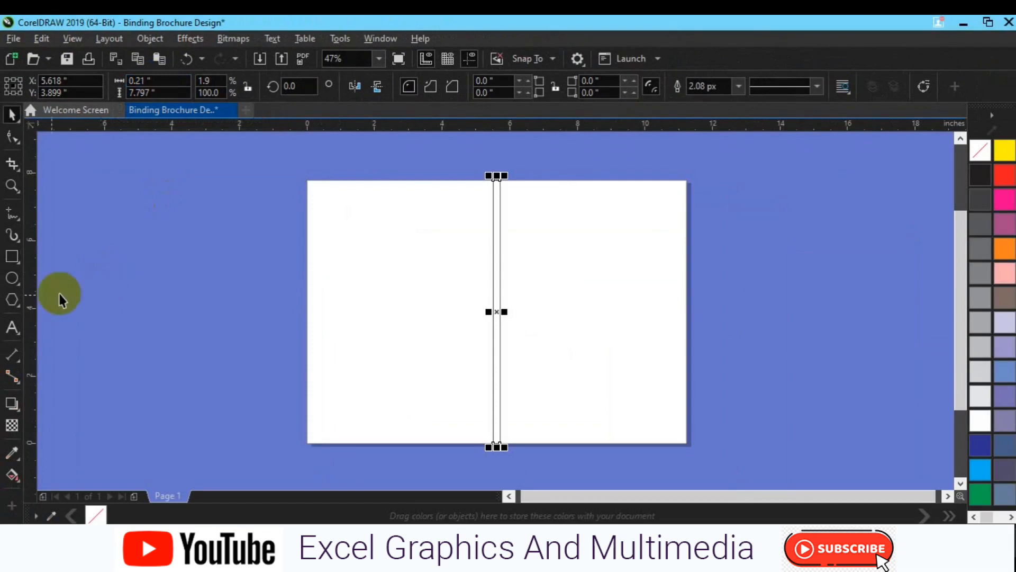
# Place vertical guidelines along both long edges of the central spine strip
pyautogui.moveTo(194, 337); pyautogui.dragTo(491, 338)
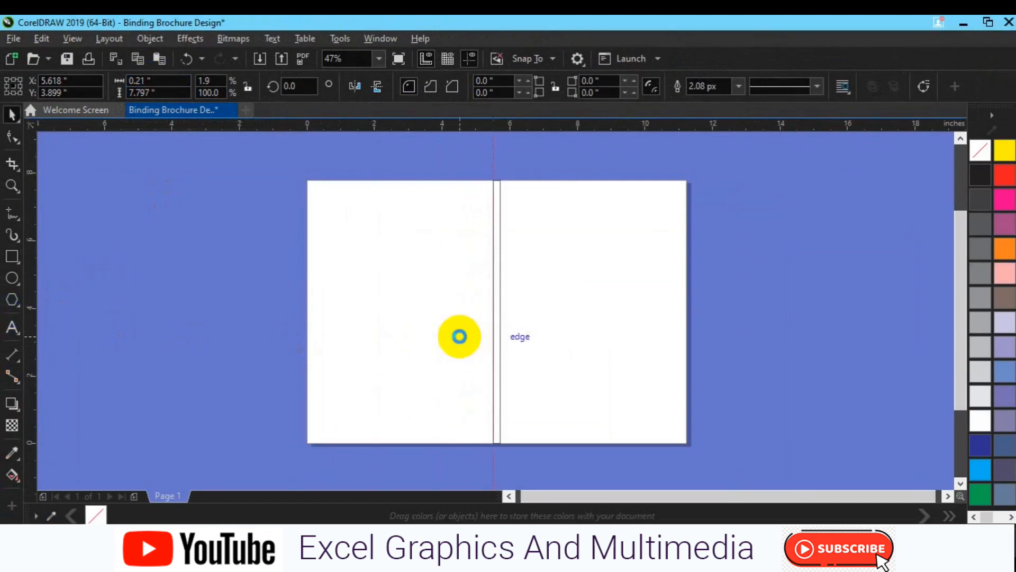
pyautogui.moveTo(34, 363); pyautogui.dragTo(504, 316)
# Add a rectangle covering the whole page, and delete the narrow spine strip between the guidelines
pyautogui.click(12, 258)
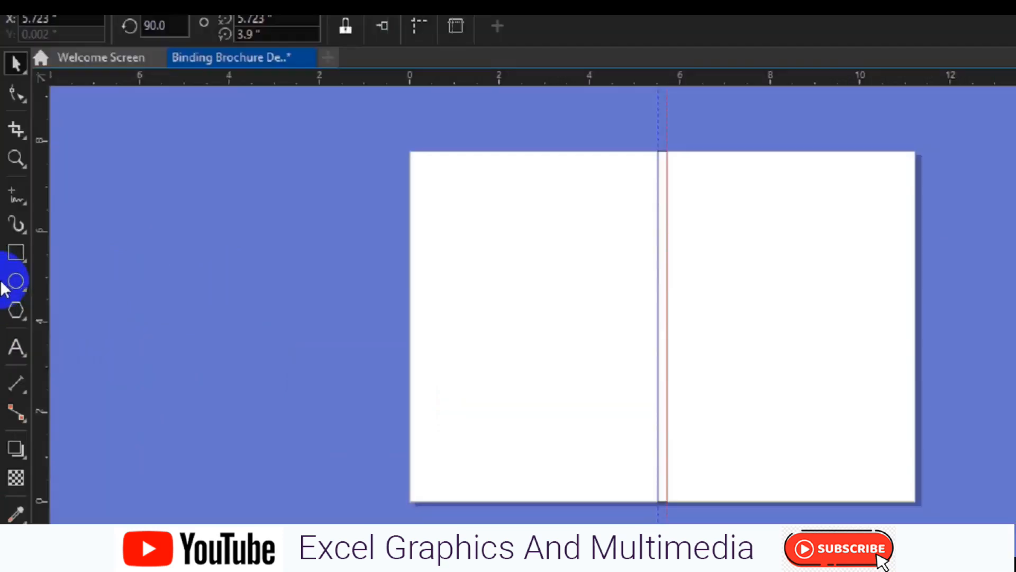
pyautogui.doubleClick(20, 287)
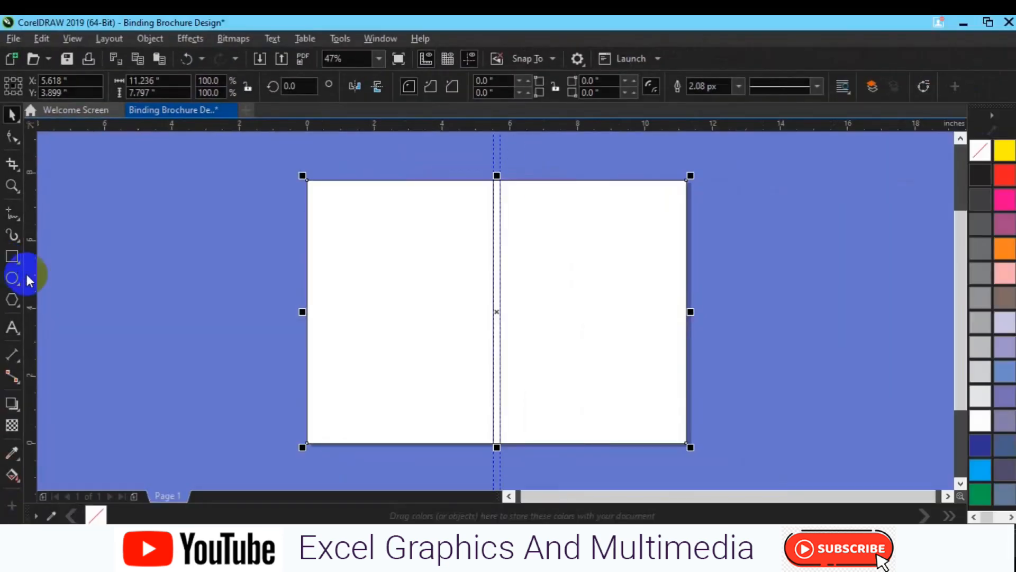
pyautogui.click(143, 283)
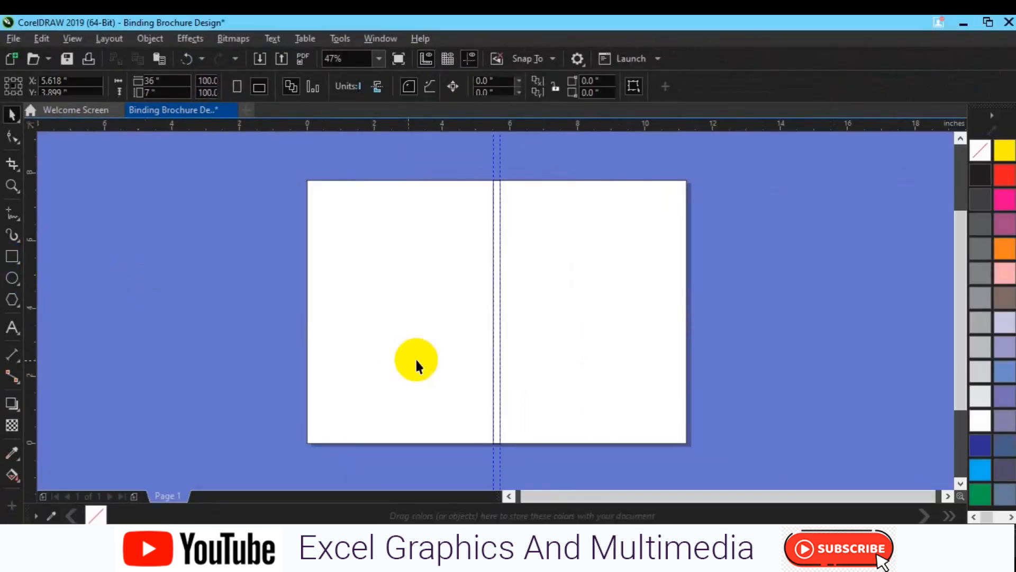
pyautogui.click(496, 289)
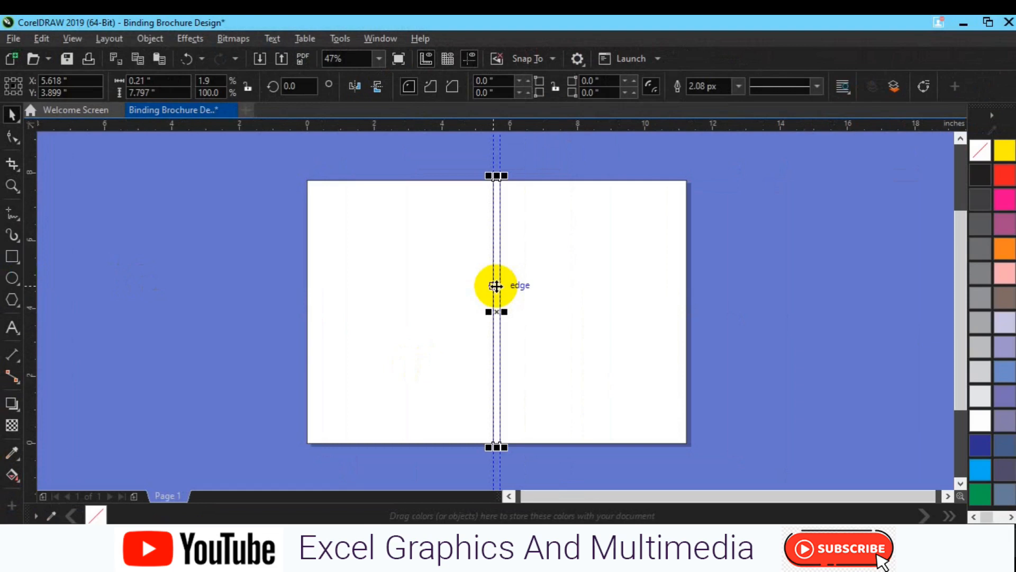
pyautogui.press('Delete')
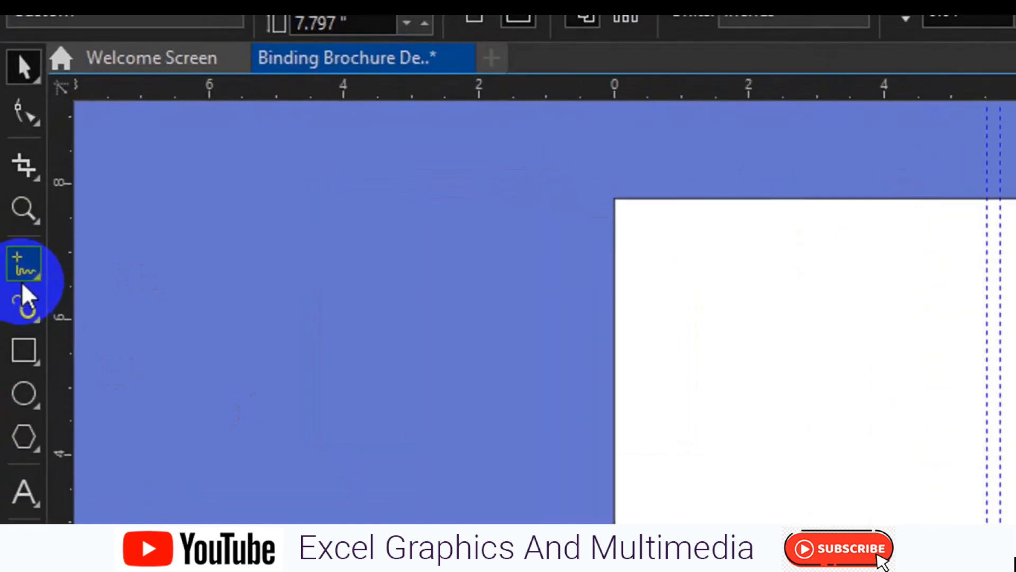
# Draw a horizontal Pen line about 10.54 inches long across the page's left edge, and copy it about 0.49 inches above
pyautogui.click(12, 221)
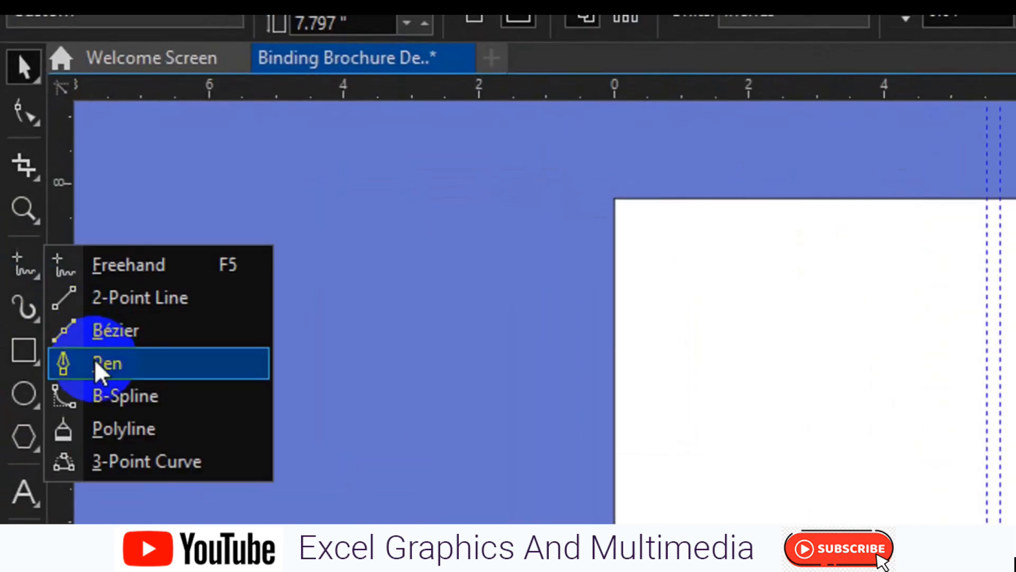
pyautogui.click(96, 364)
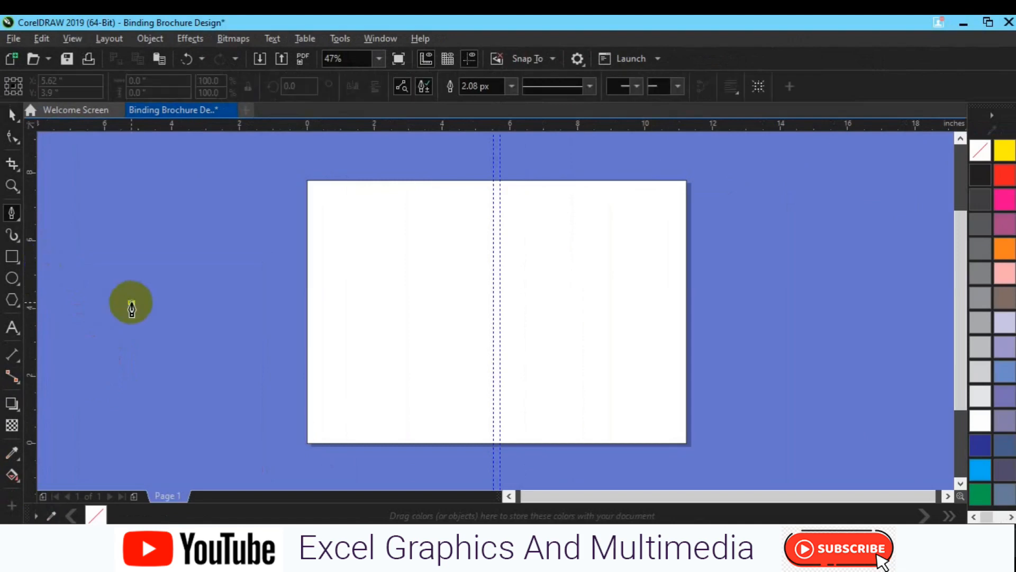
pyautogui.click(131, 302)
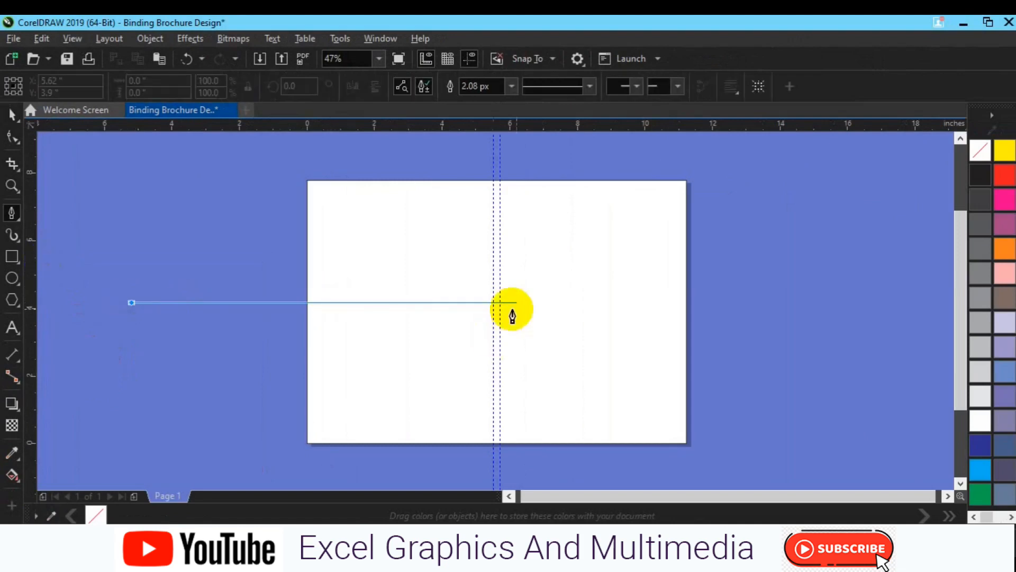
pyautogui.doubleClick(487, 302)
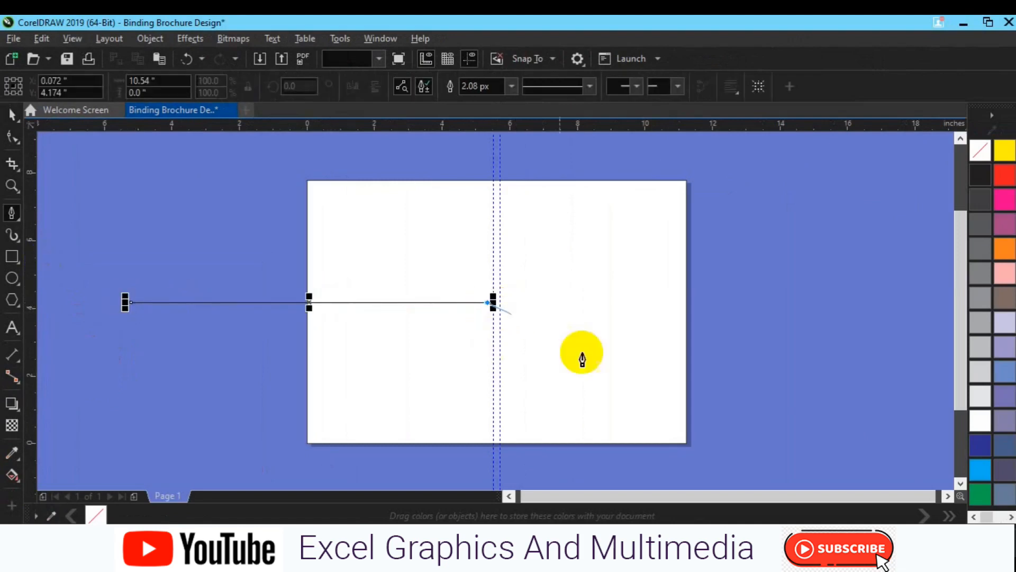
pyautogui.press('space')
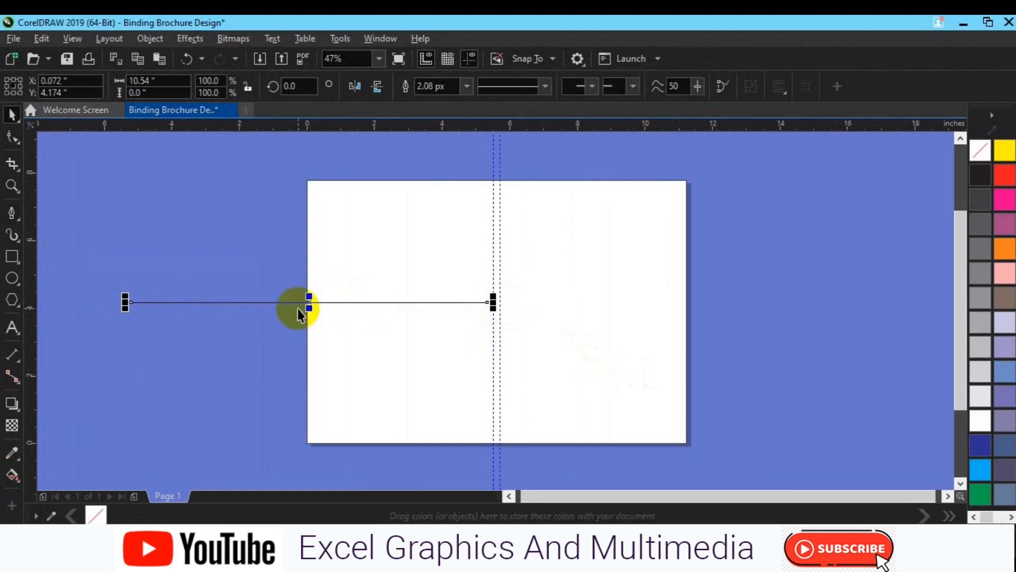
pyautogui.moveTo(309, 301); pyautogui.dragTo(309, 286)
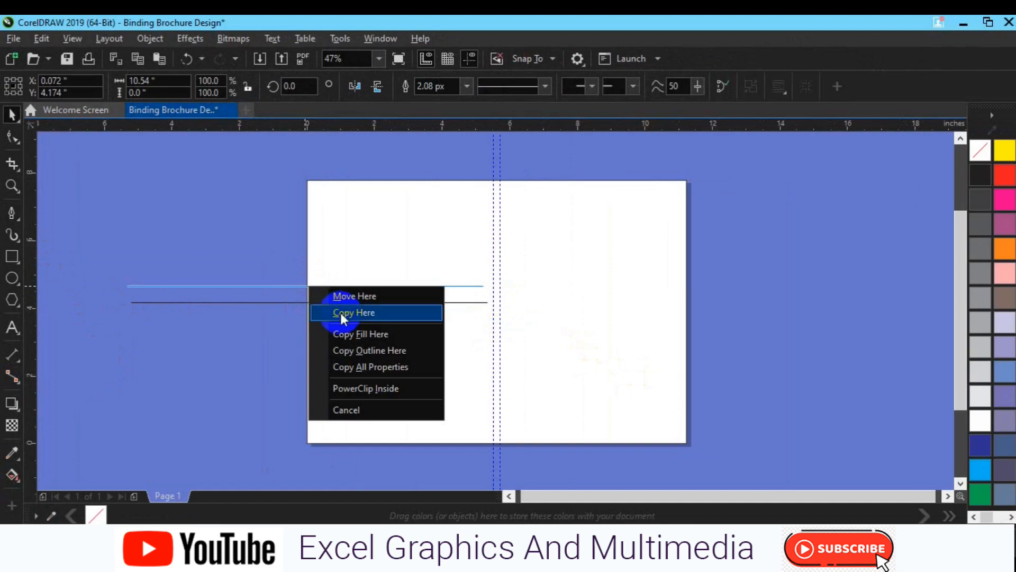
pyautogui.click(341, 313)
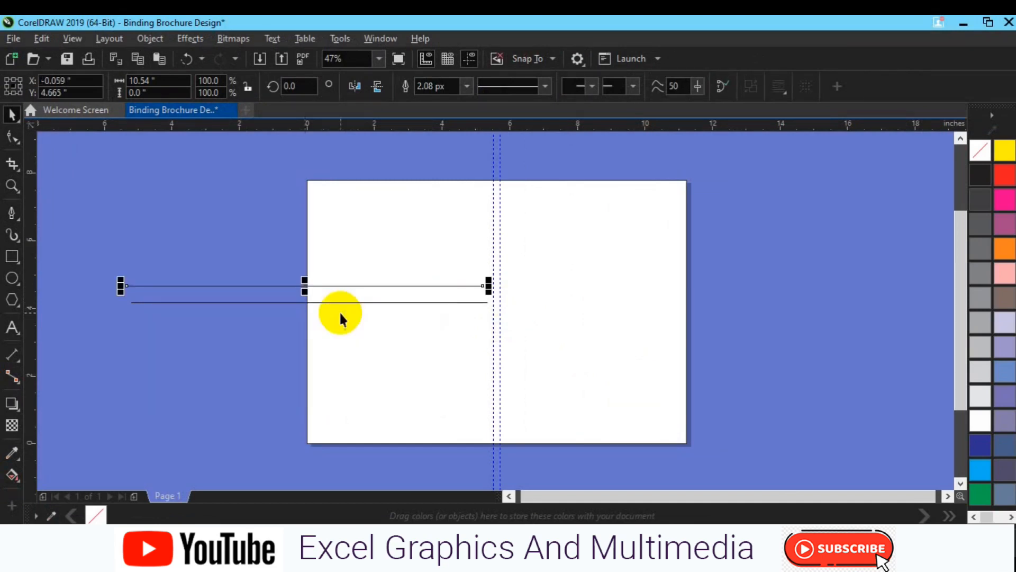
# Rotate the two parallel horizontal lines together to 45 degrees and deselect them
pyautogui.keyDown('shift'); pyautogui.click(292, 302); pyautogui.keyUp('shift')
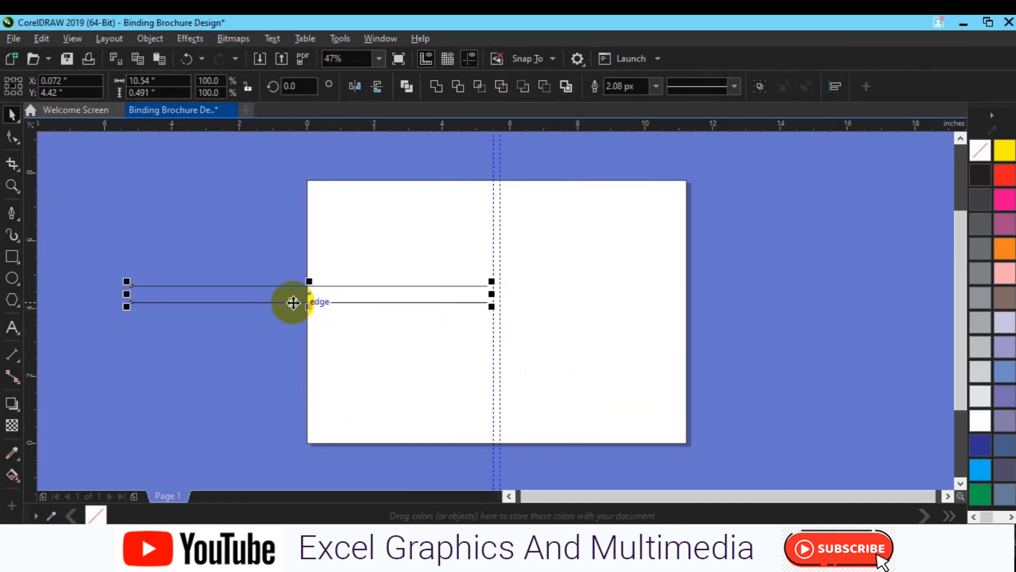
pyautogui.click(292, 303)
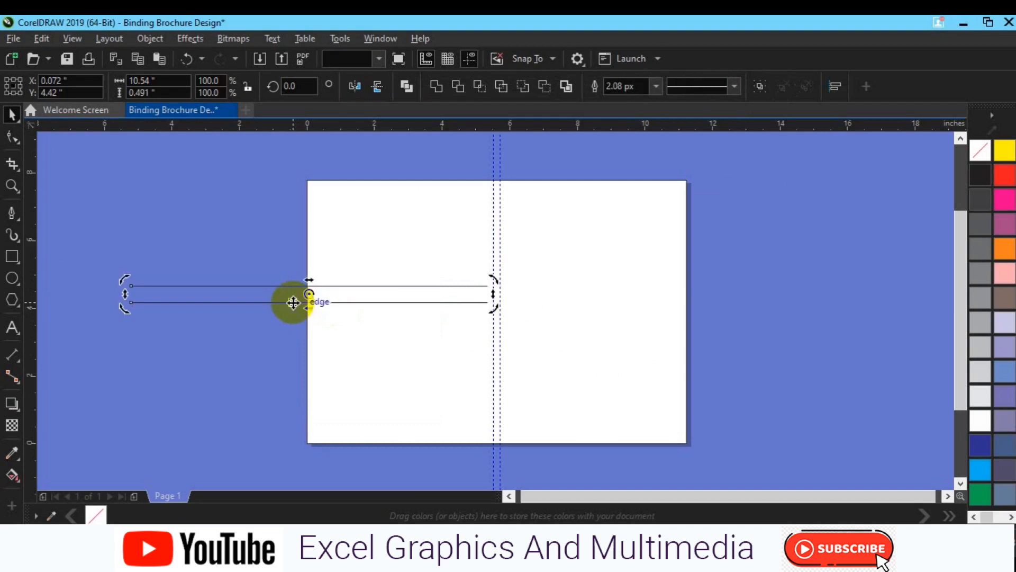
pyautogui.click(303, 85)
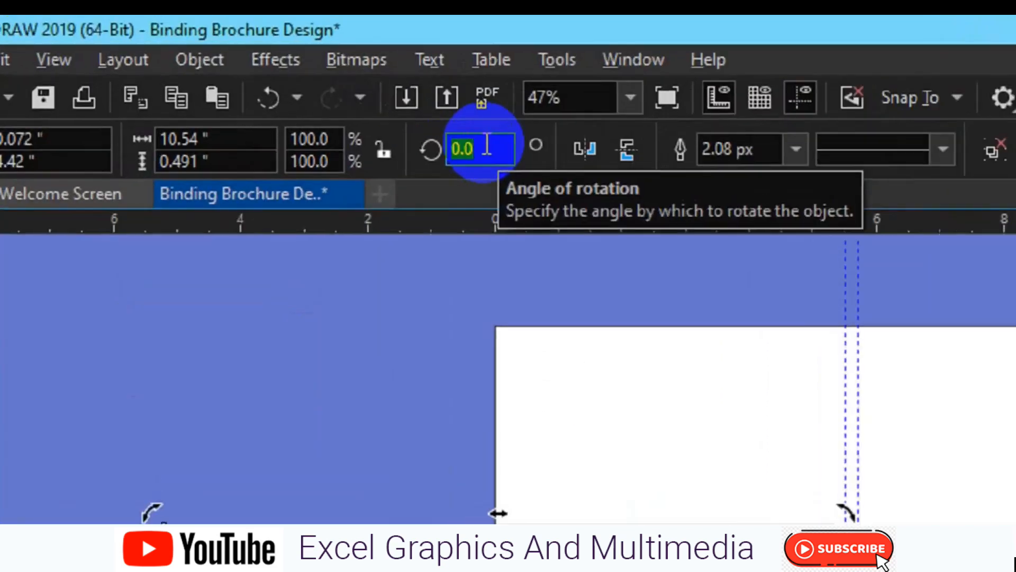
pyautogui.write('45')
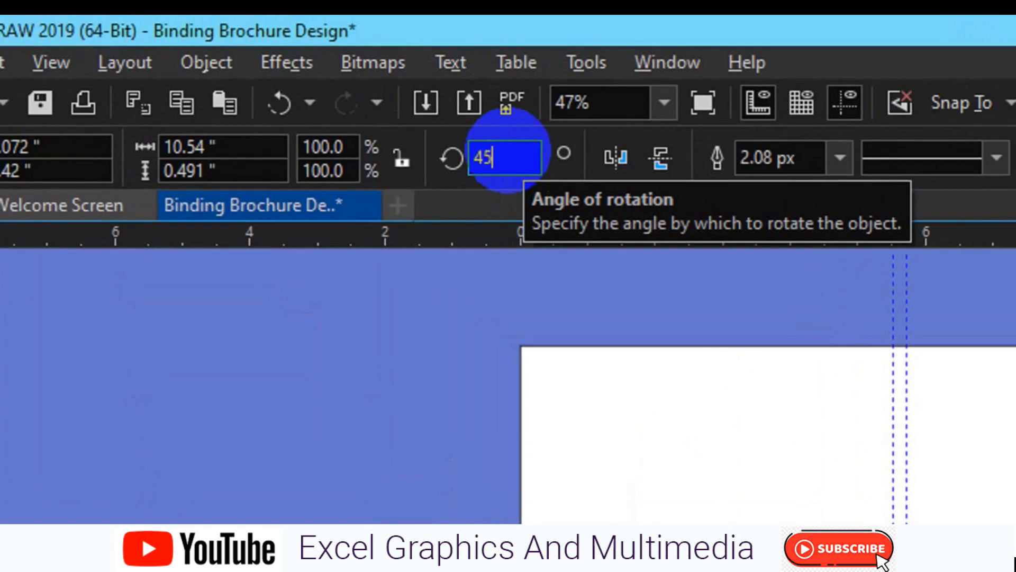
pyautogui.press('Return')
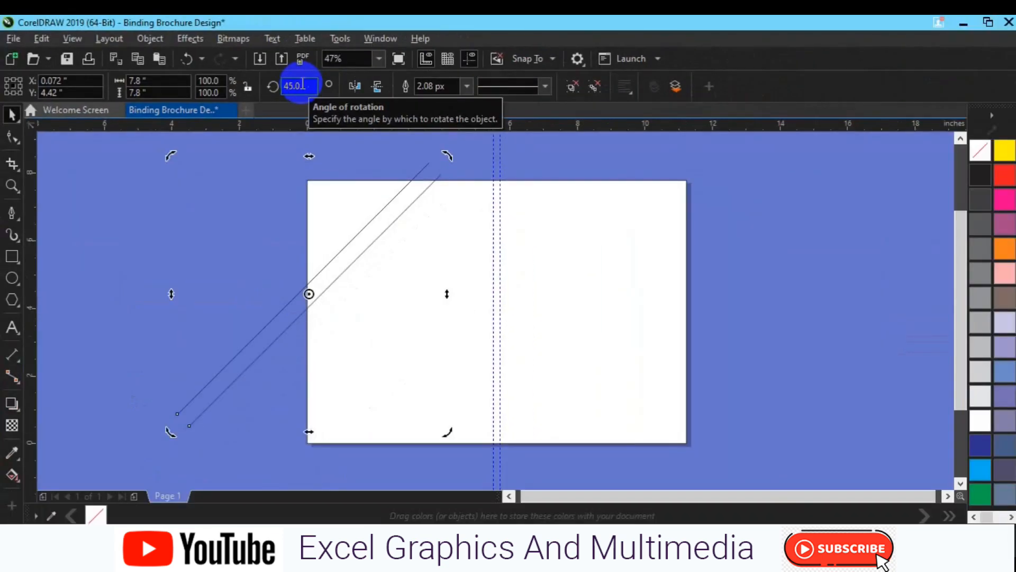
pyautogui.click(226, 222)
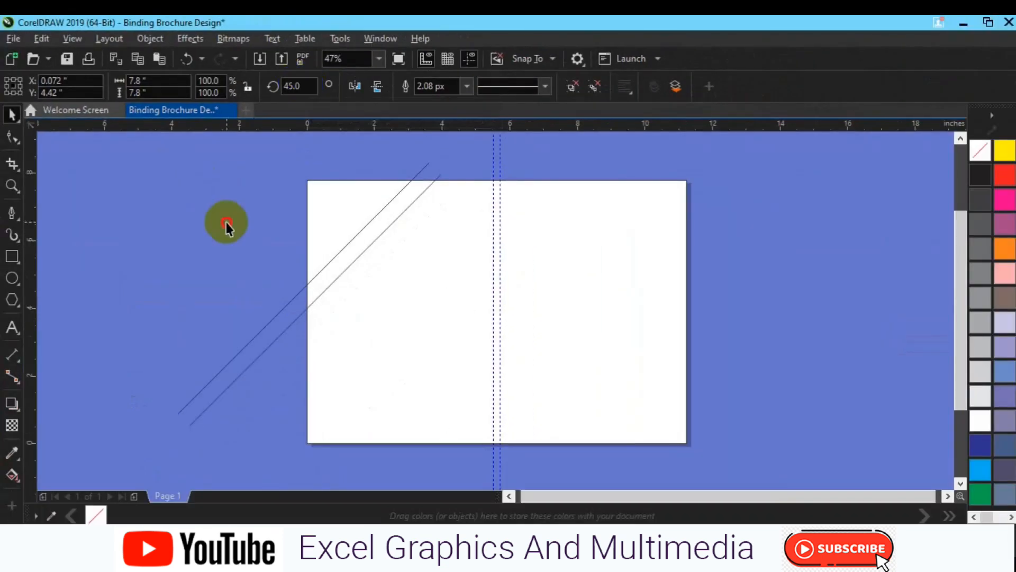
# Move the pair of diagonal lines so it crosses the page's top edge at the spine, and copy it to the lower-right half
pyautogui.click(327, 277)
pyautogui.click(291, 313)
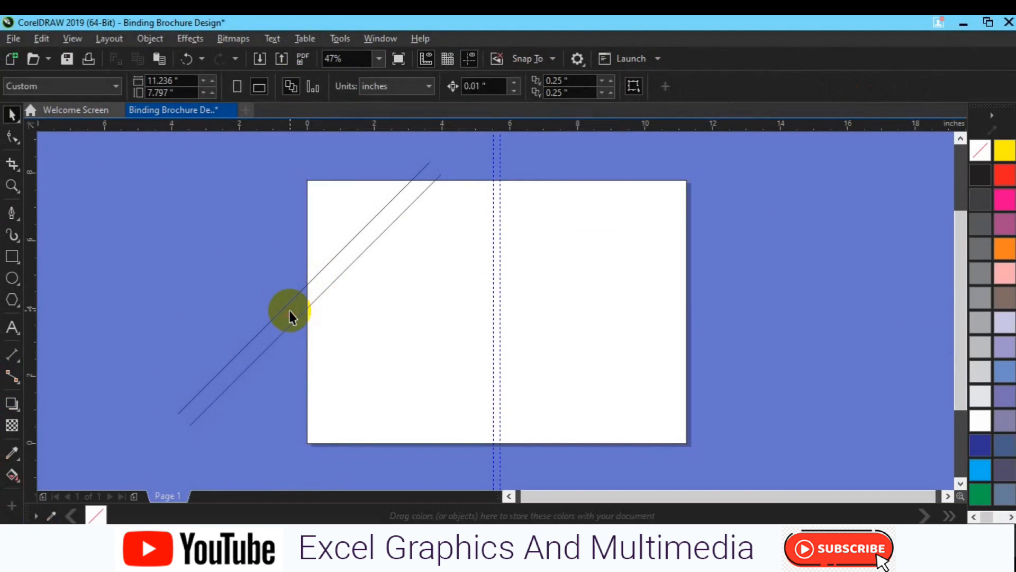
pyautogui.click(280, 317)
pyautogui.moveTo(279, 308); pyautogui.dragTo(390, 286)
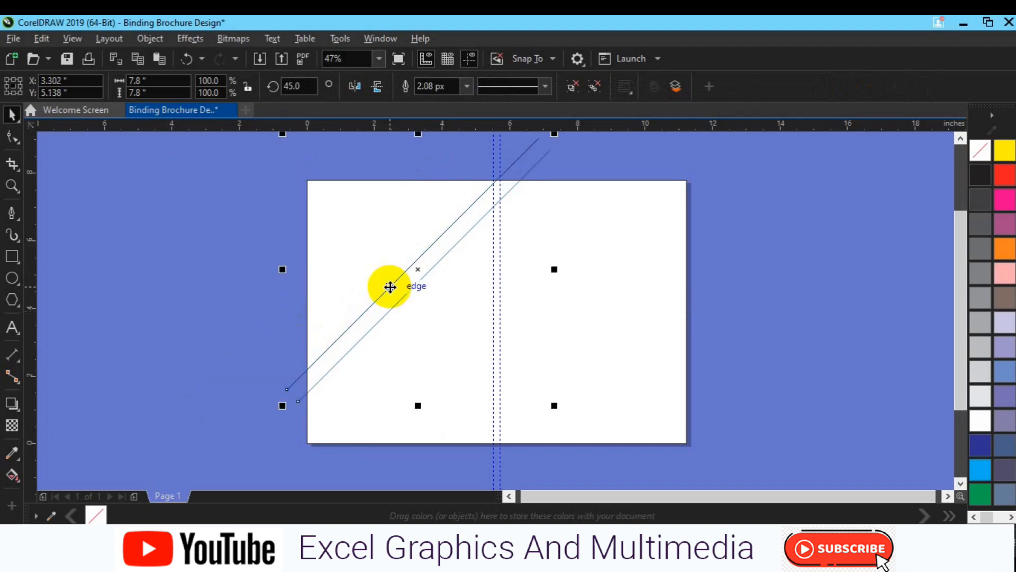
pyautogui.moveTo(390, 287); pyautogui.dragTo(391, 286)
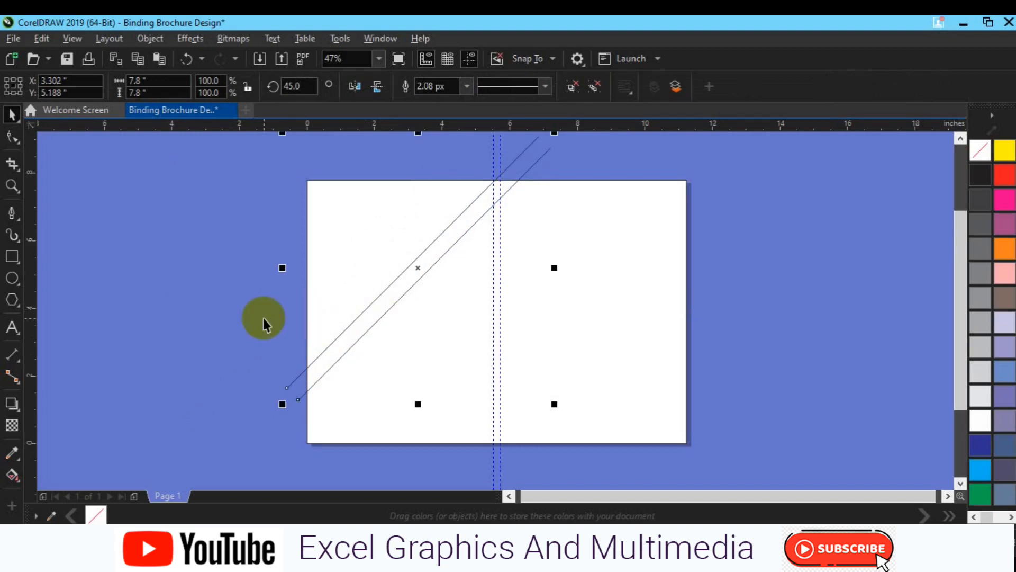
pyautogui.moveTo(420, 271); pyautogui.dragTo(593, 369)
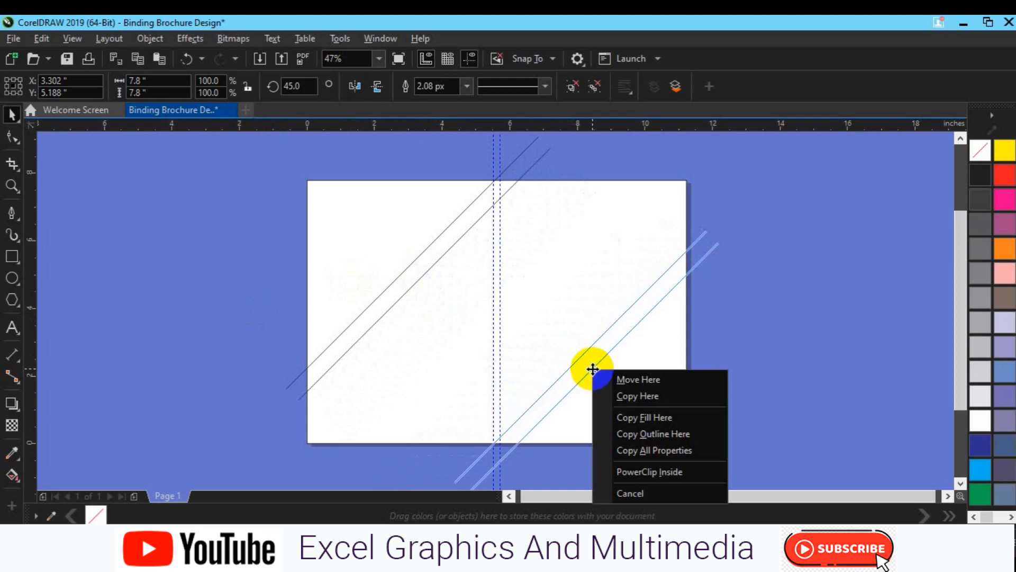
pyautogui.click(633, 402)
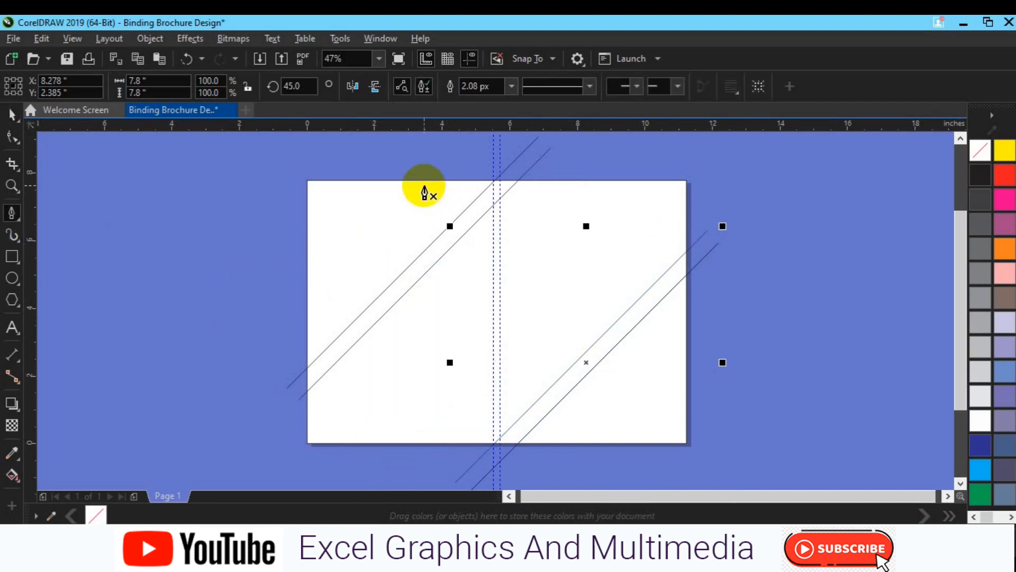
# Draw vertical Pen lines about 4.65 inches long across the upper diagonal pair and about 3.24 inches long across the lower pair
pyautogui.click(405, 171)
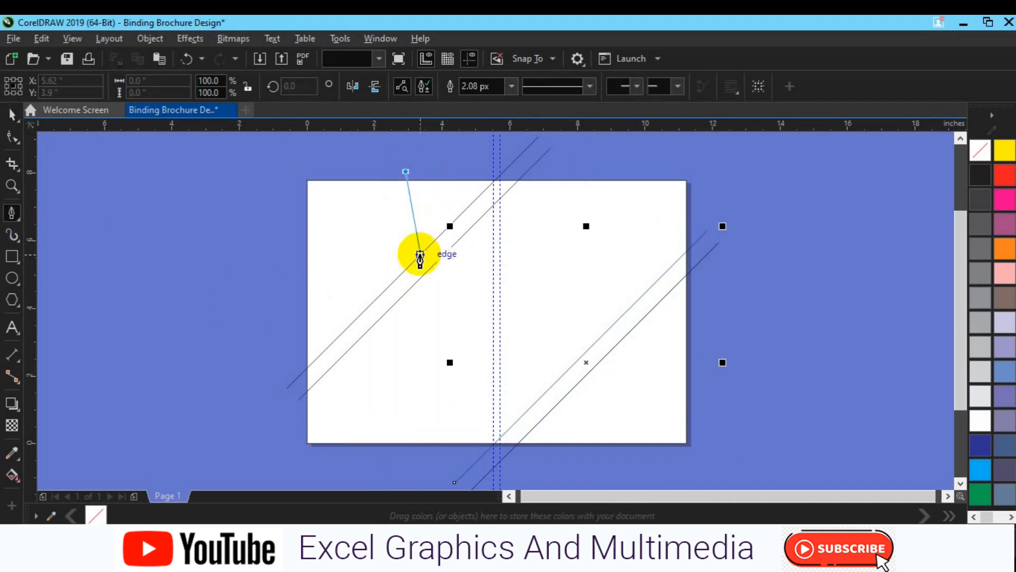
pyautogui.doubleClick(406, 333)
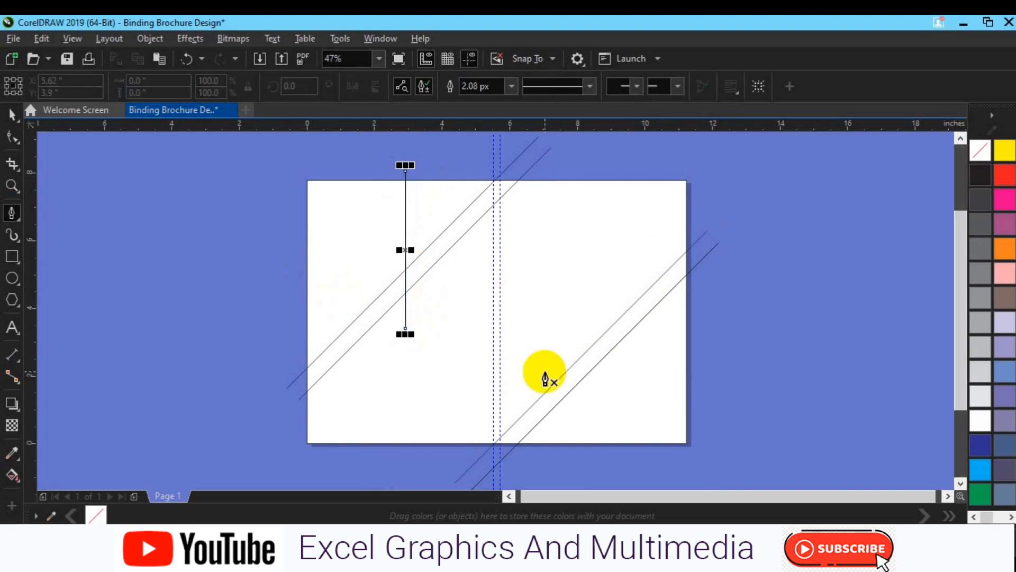
pyautogui.click(623, 276)
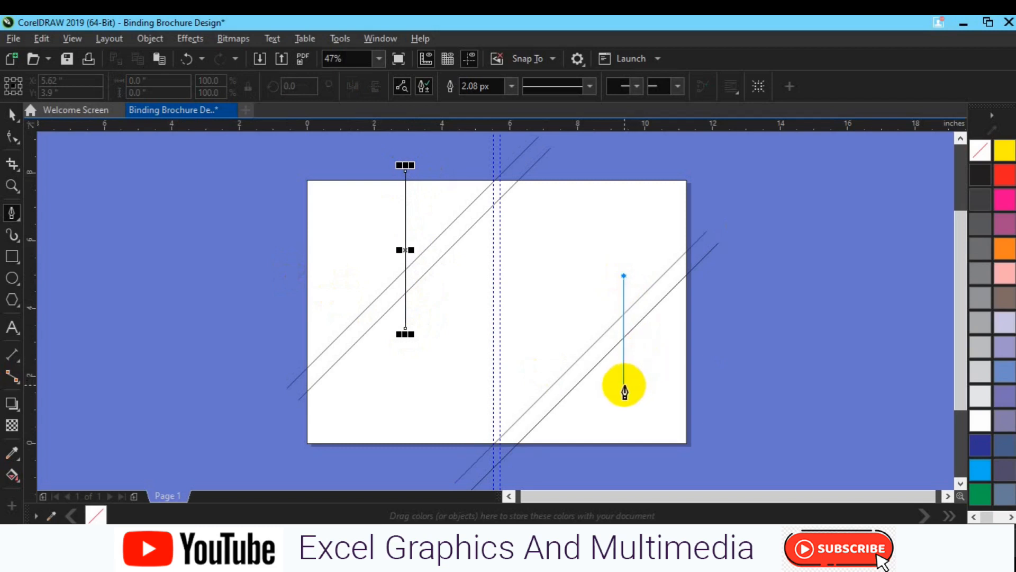
pyautogui.doubleClick(624, 386)
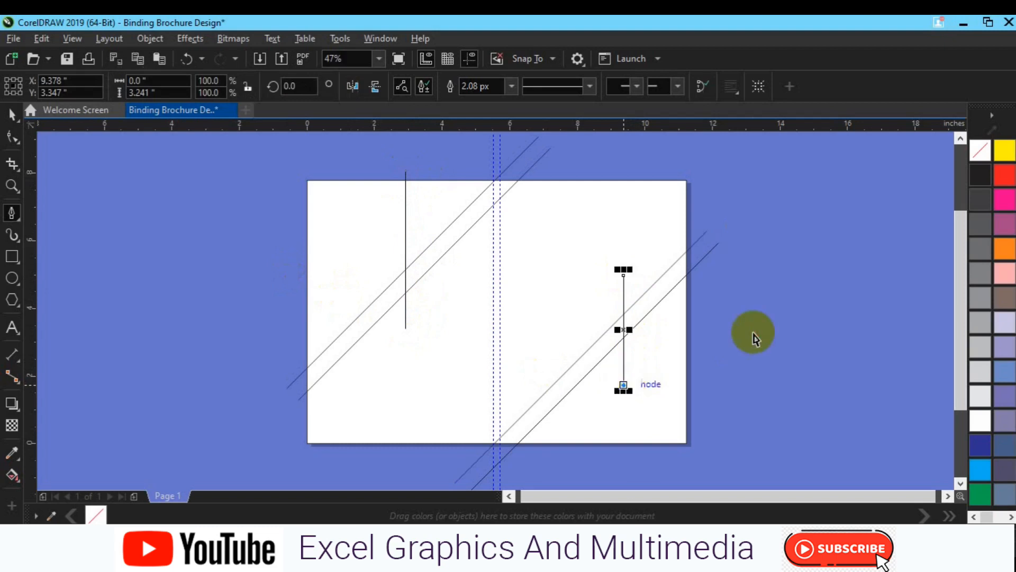
pyautogui.press('Escape')
pyautogui.press('space')
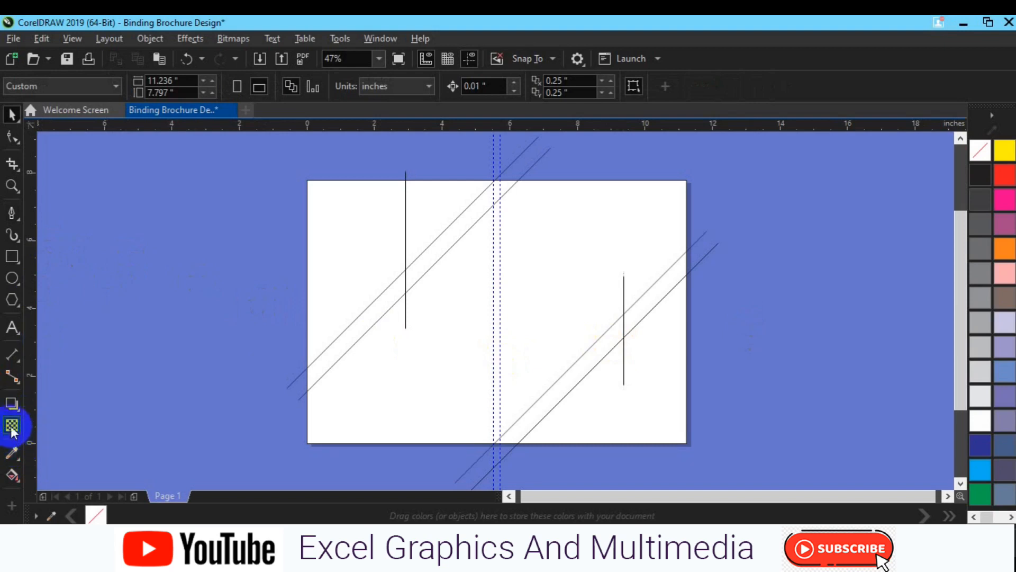
# Smart Fill the upper and lower diagonal strips between the vertical lines and the spine with near-black and no outline
pyautogui.click(11, 477)
pyautogui.click(13, 479)
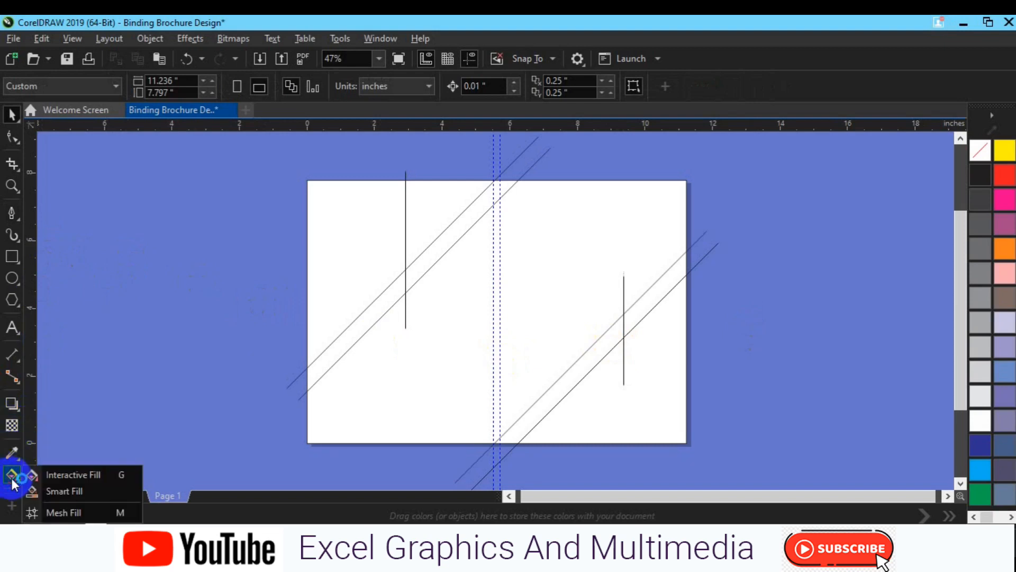
pyautogui.click(64, 494)
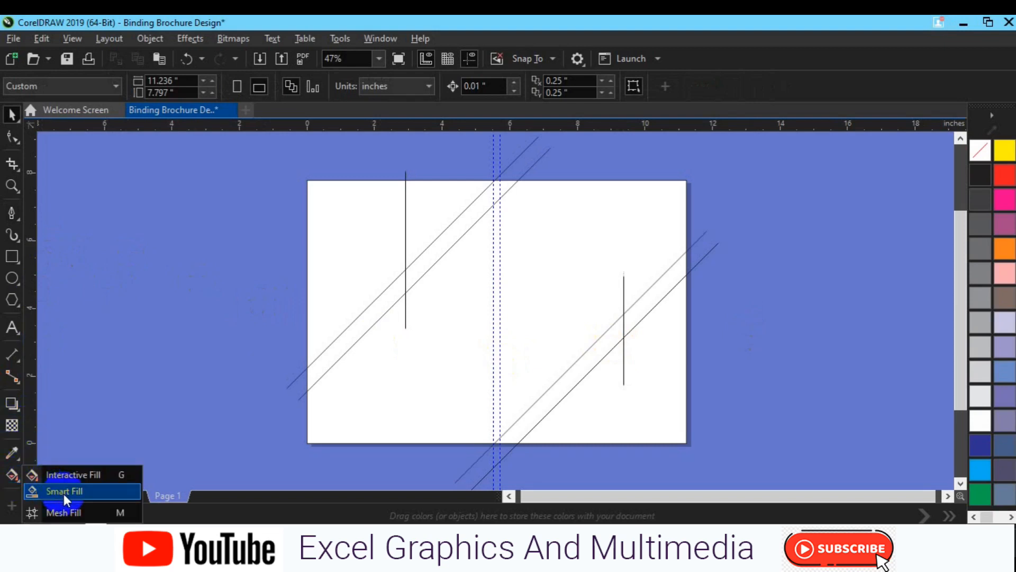
pyautogui.click(476, 215)
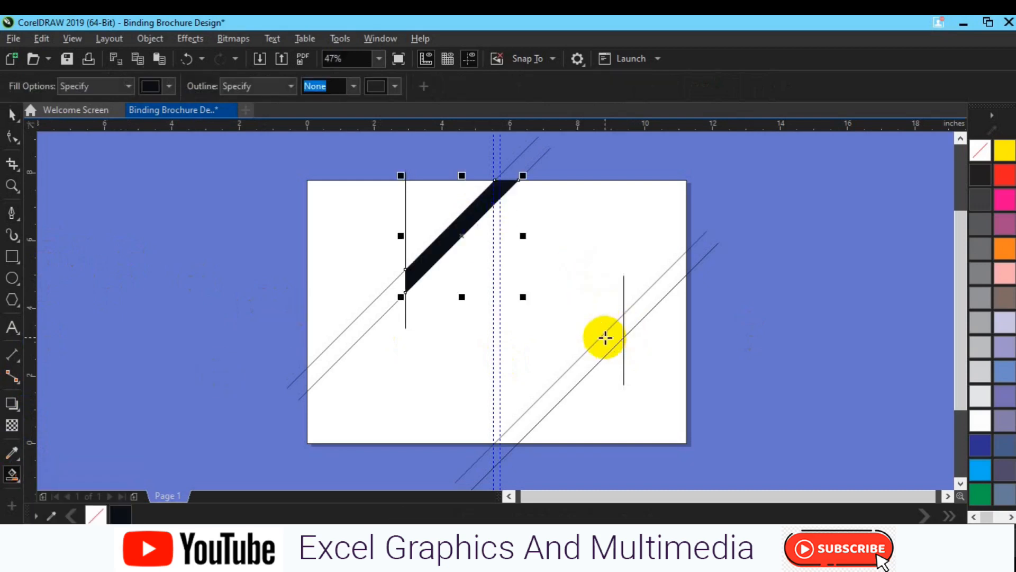
pyautogui.click(605, 344)
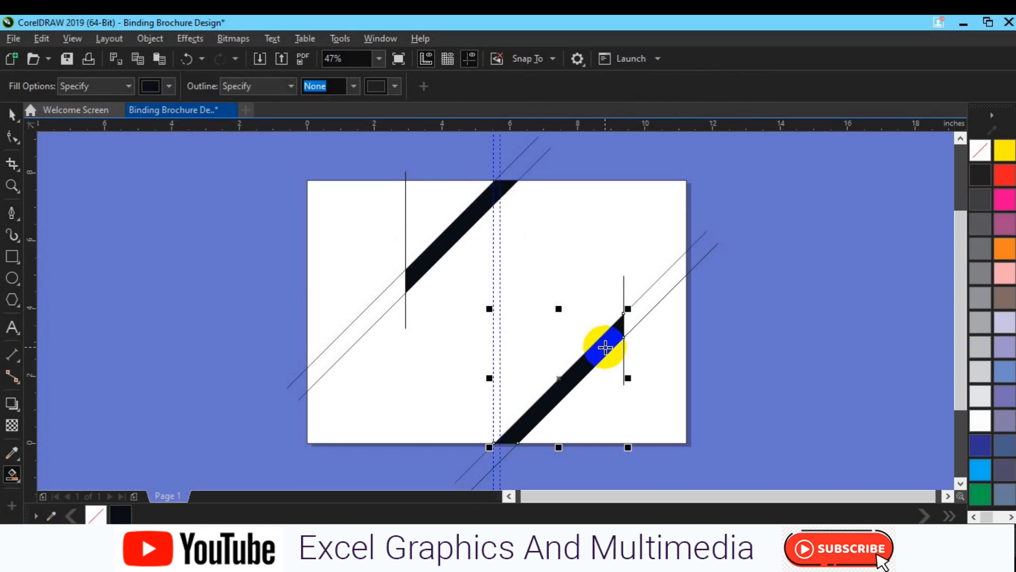
# Delete the two vertical cutting lines
pyautogui.press('space')
pyautogui.click(405, 241)
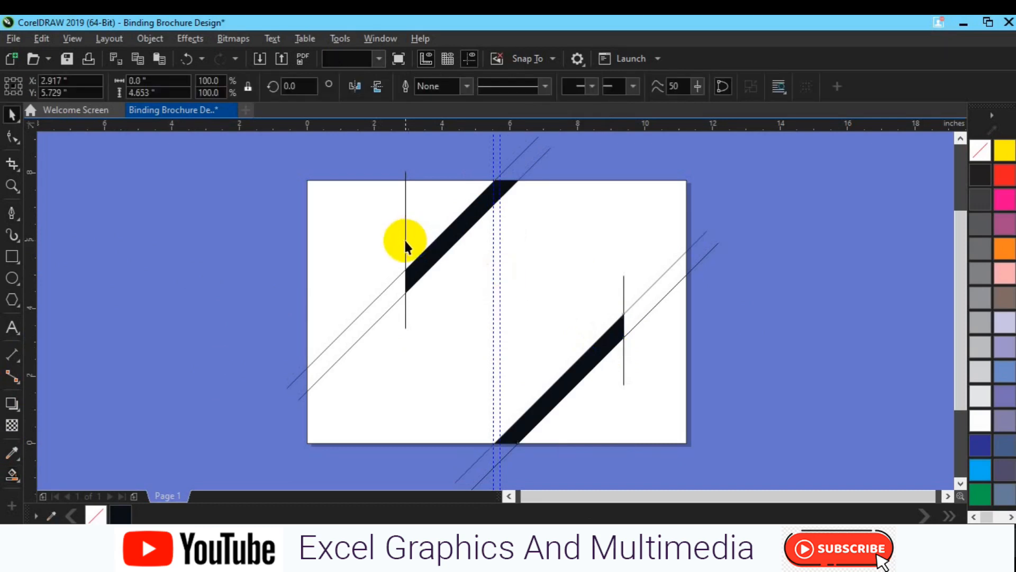
pyautogui.keyDown('shift'); pyautogui.click(624, 277); pyautogui.keyUp('shift')
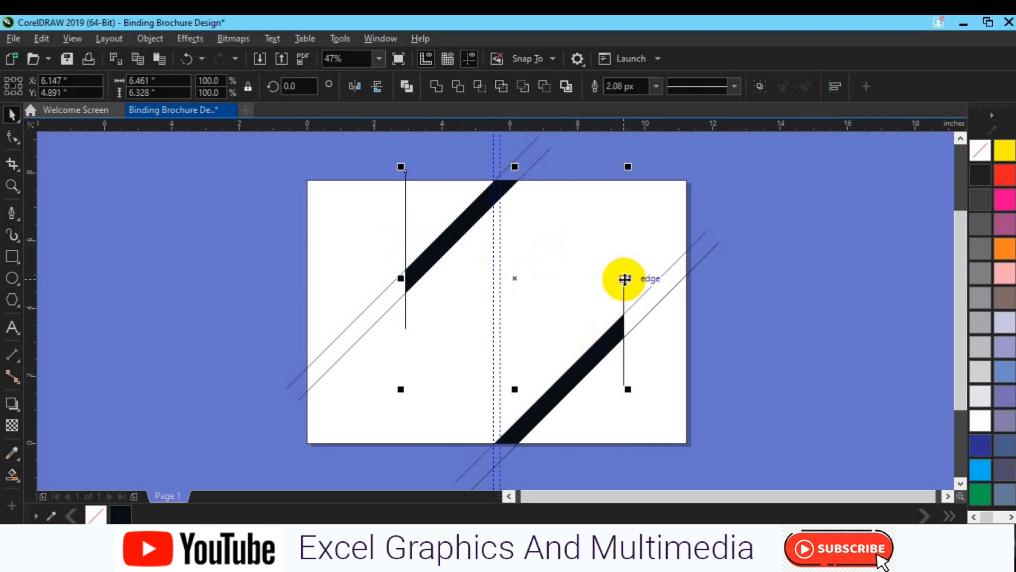
pyautogui.press('Delete')
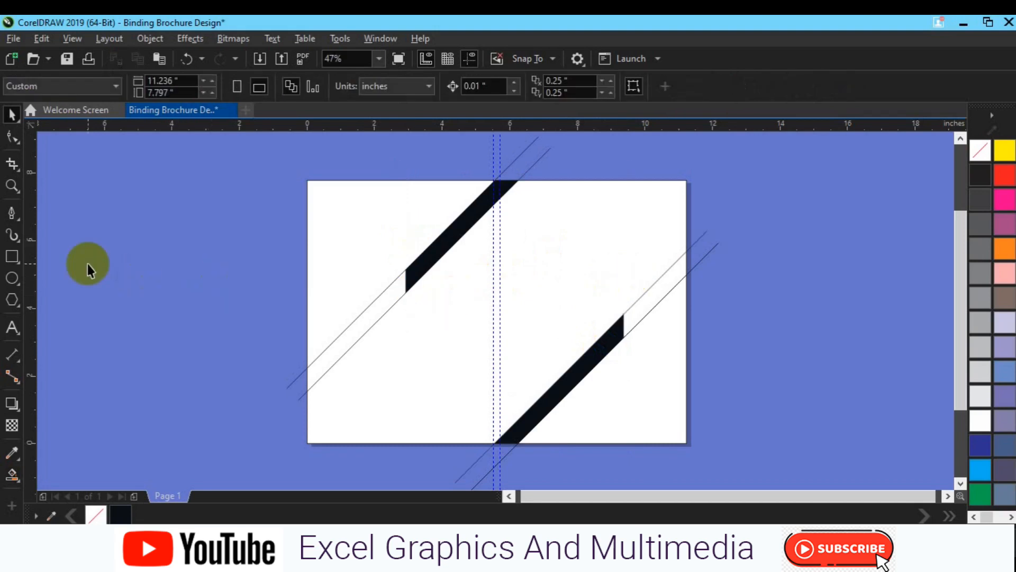
# Smart Fill the upper-left and lower-right page corners outside the diagonal strips, and recolour both shapes medium grey
pyautogui.moveTo(10, 479); pyautogui.dragTo(65, 501)
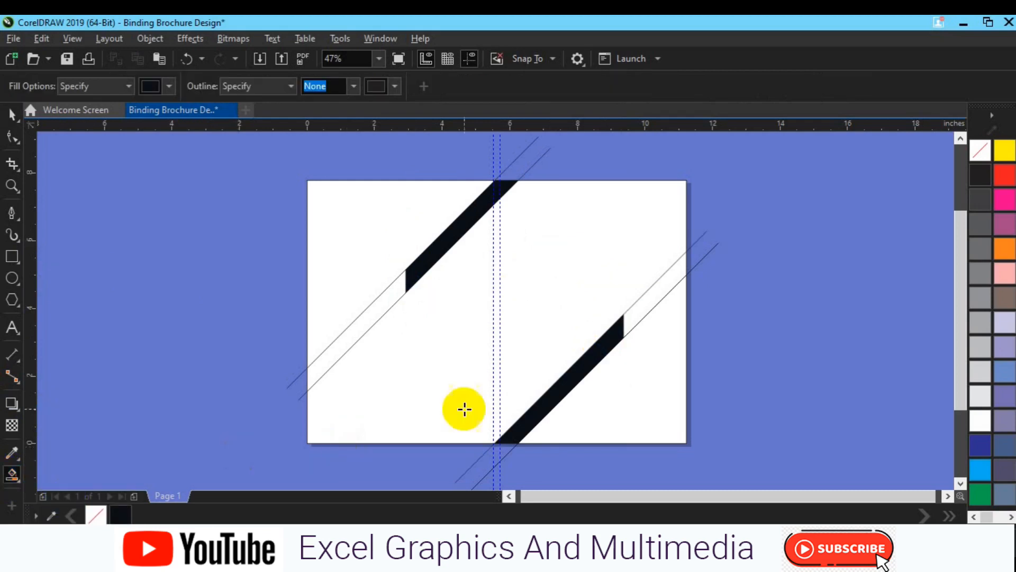
pyautogui.click(603, 415)
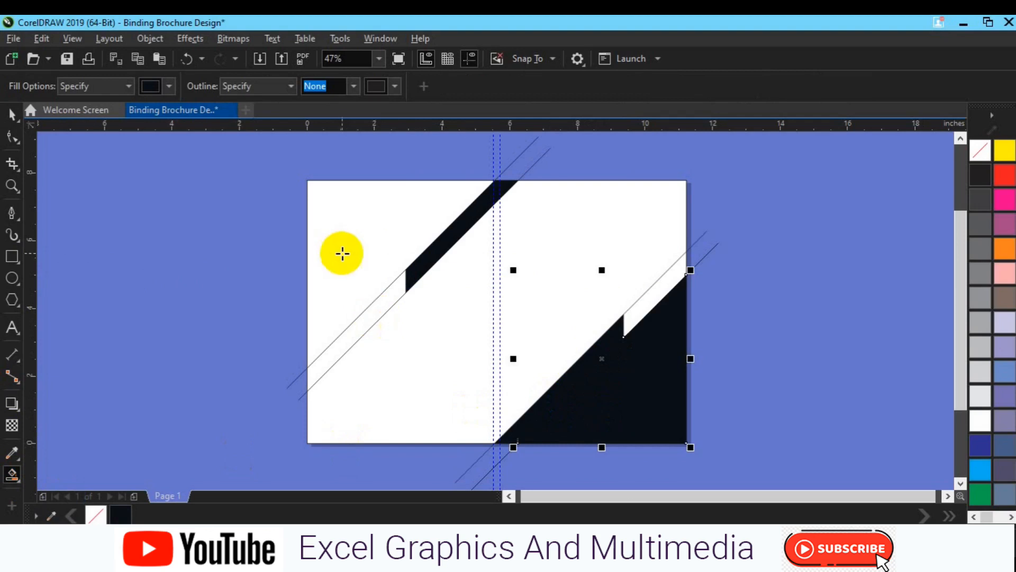
pyautogui.click(342, 254)
pyautogui.press('space')
pyautogui.keyDown('shift'); pyautogui.click(634, 392); pyautogui.keyUp('shift')
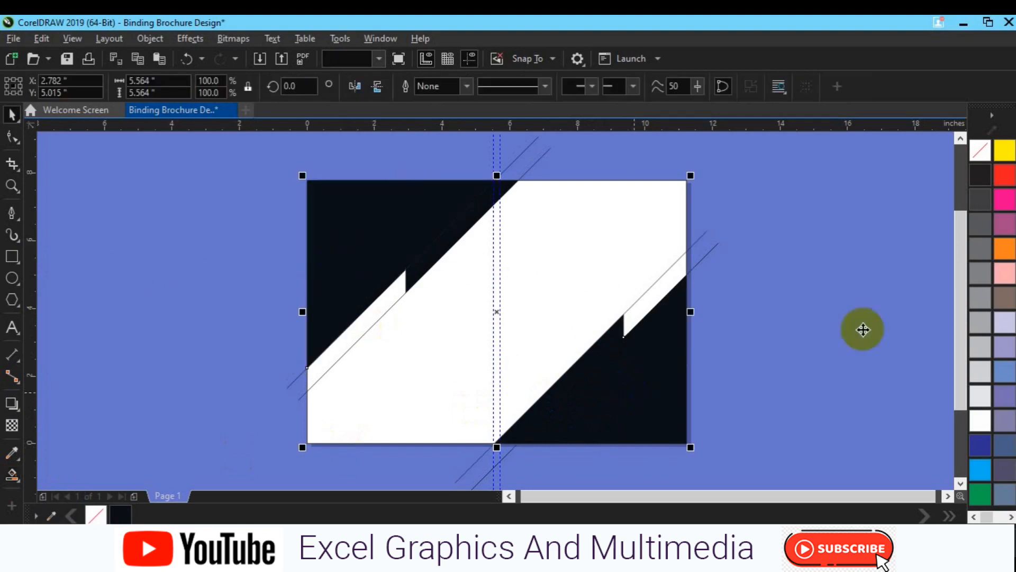
pyautogui.click(989, 318)
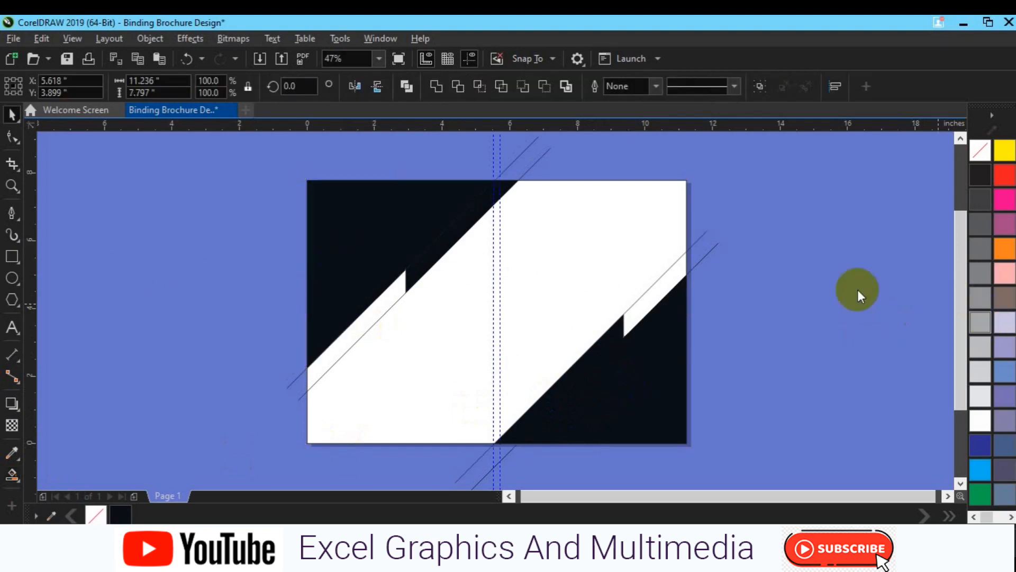
# Delete both pairs of diagonal construction lines
pyautogui.click(697, 260)
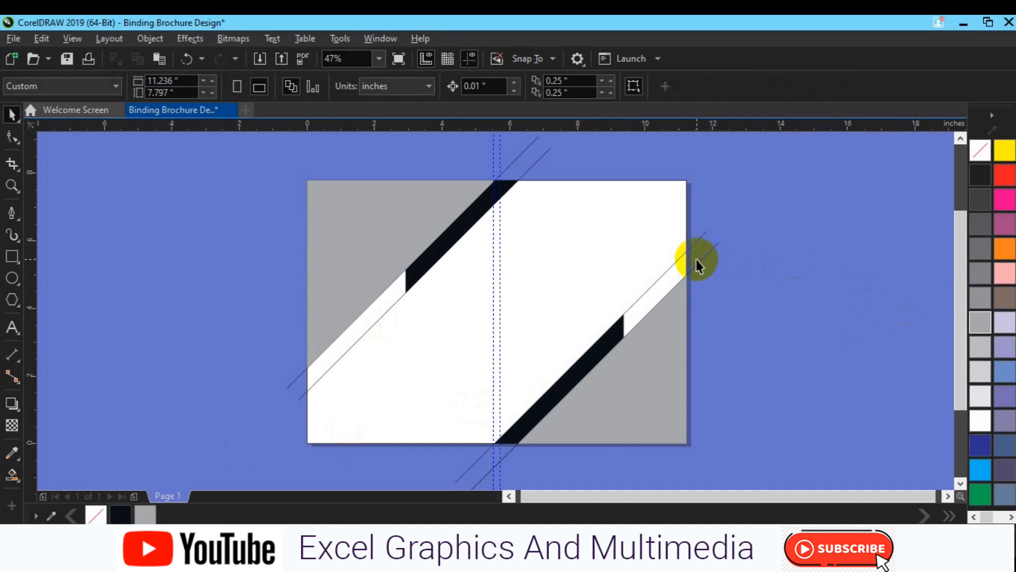
pyautogui.click(693, 248)
pyautogui.press('Delete')
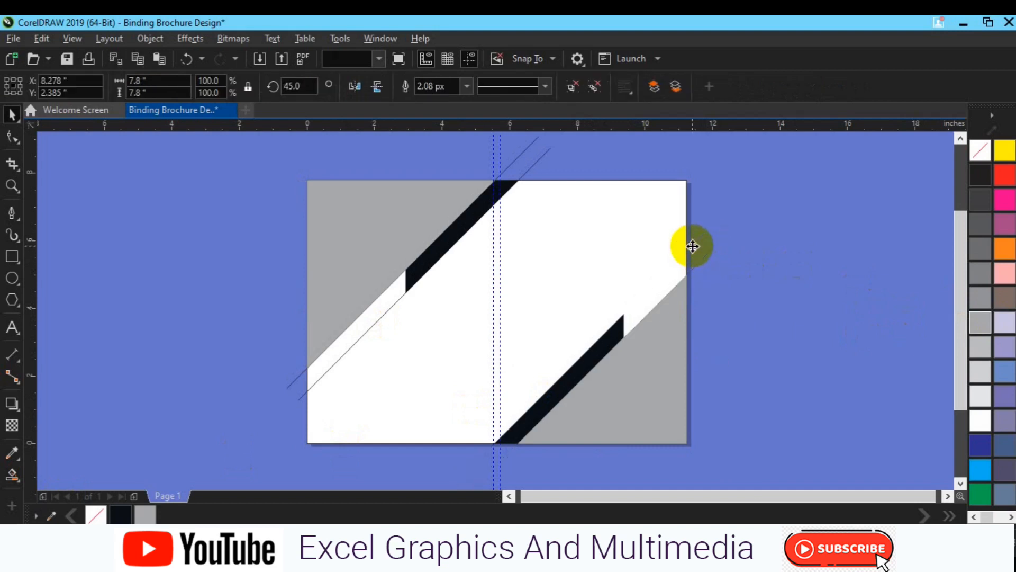
pyautogui.click(532, 165)
pyautogui.press('Delete')
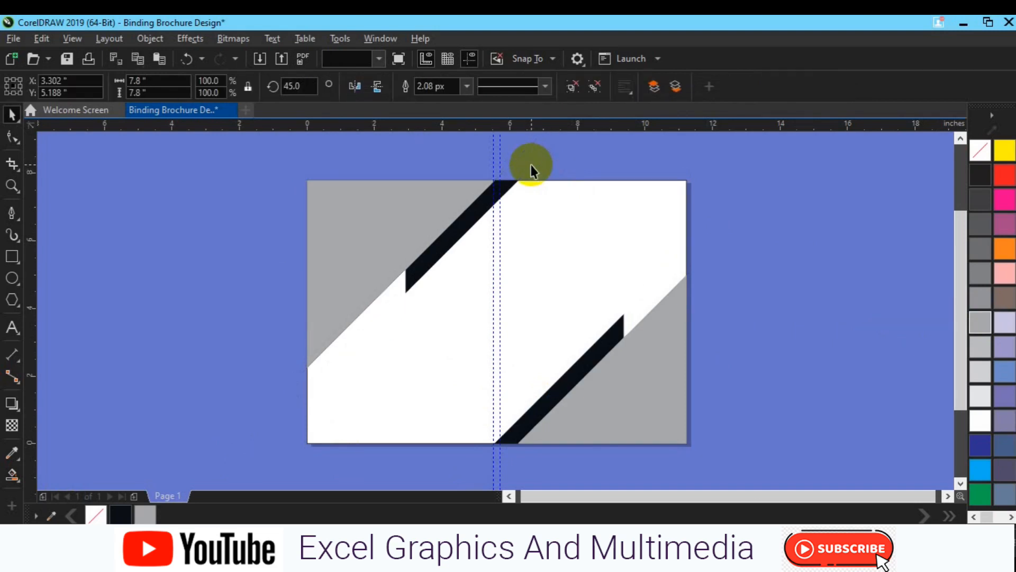
# Set the page-size rectangle's width to 0.21 inches to form the central spine strip
pyautogui.click(451, 388)
pyautogui.click(153, 84)
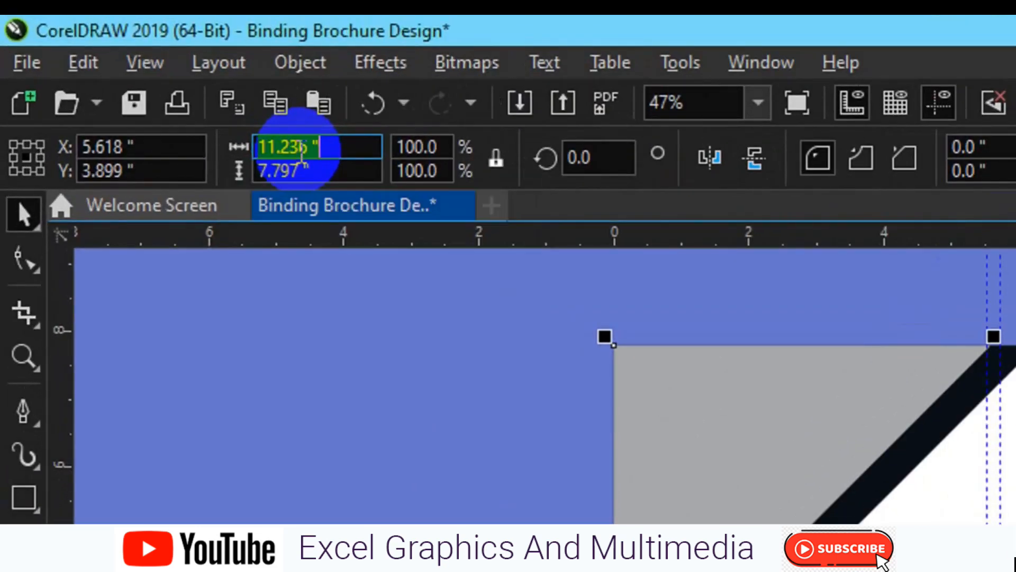
pyautogui.write('0.21')
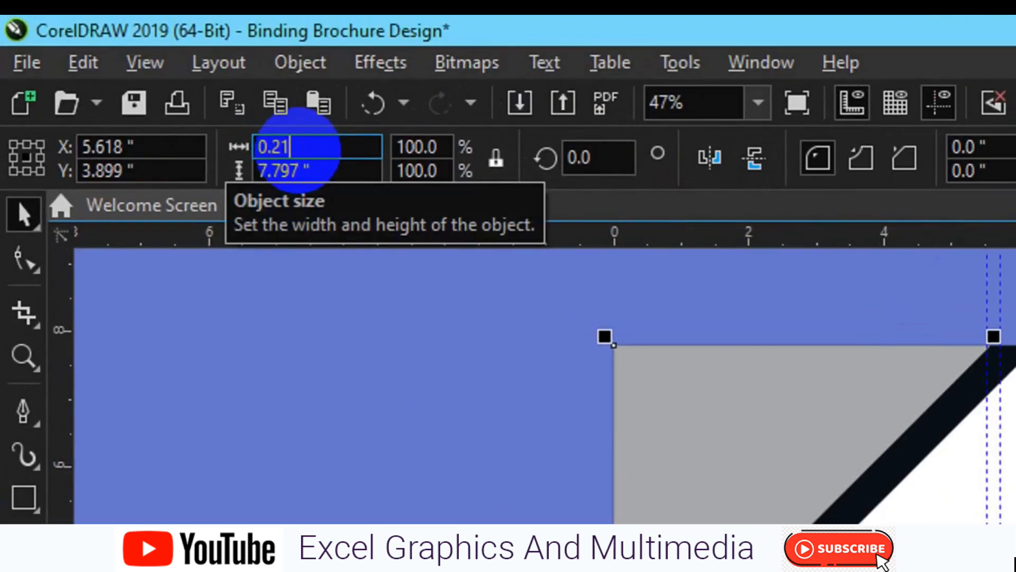
pyautogui.press('Return')
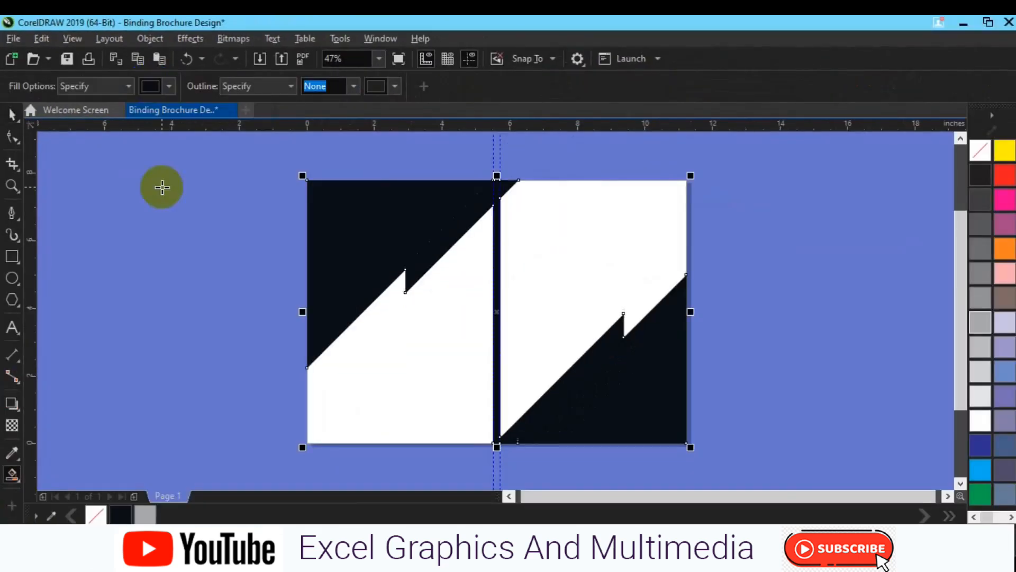
# Undo the last Smart Fill, which covers the spine strip and both corners
pyautogui.hotkey('ctrl', 'z')
pyautogui.hotkey('ctrl', 'shift', 'z')
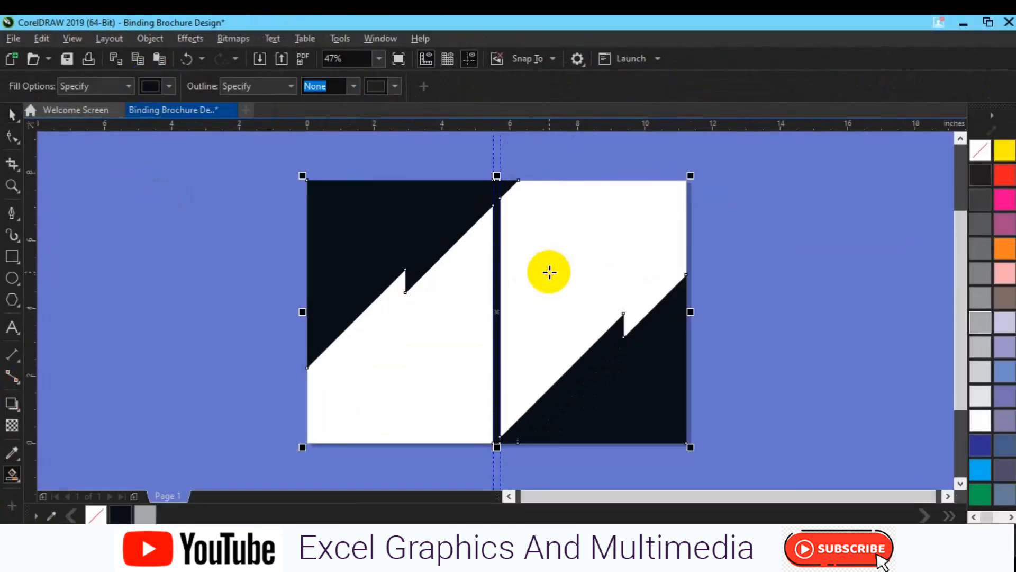
pyautogui.hotkey('ctrl', 'z')
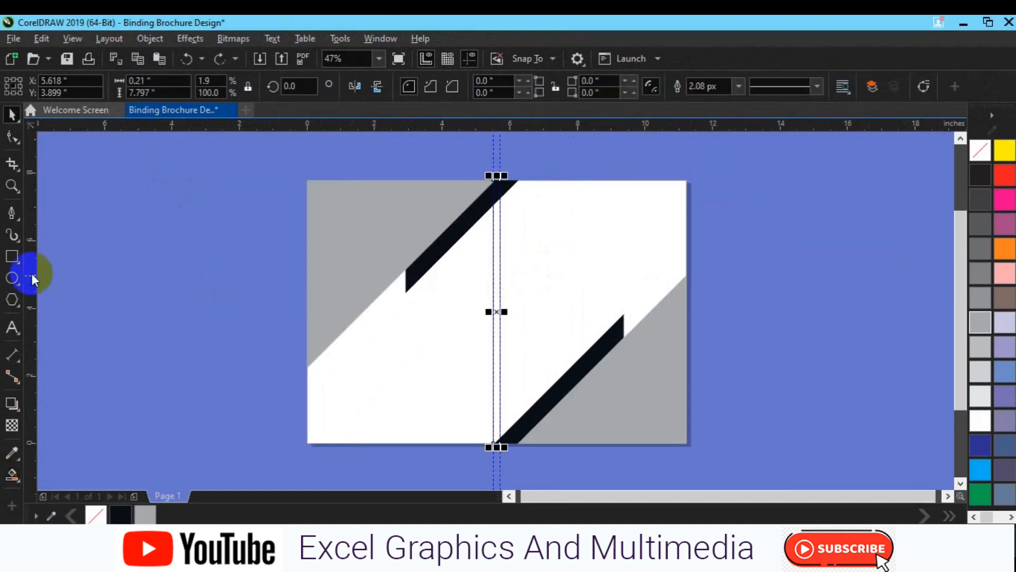
# Add a rectangle covering the whole page, and Smart Fill the white areas on both sides of the spine strip
pyautogui.hotkey('ctrl', 'a')
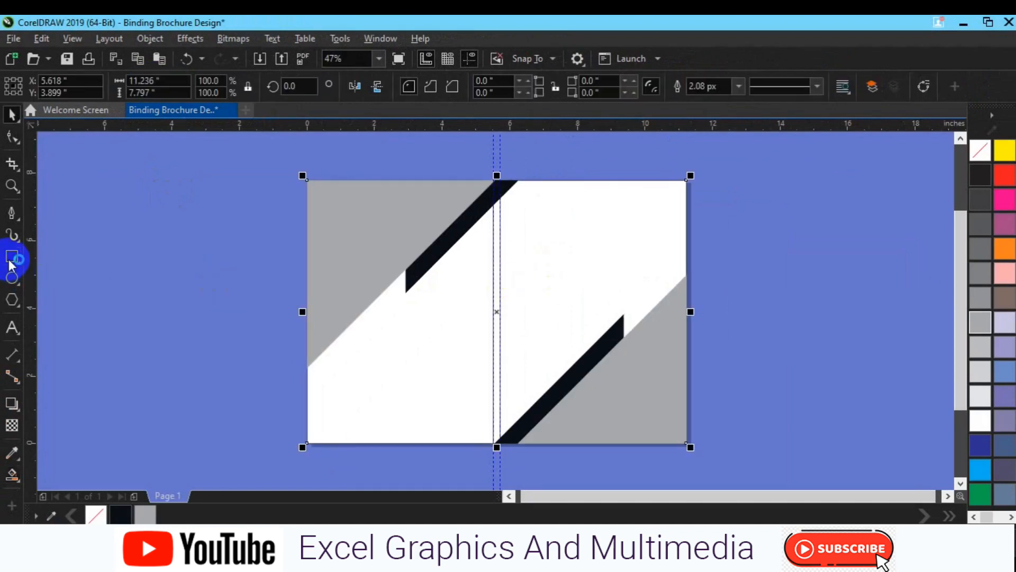
pyautogui.click(13, 480)
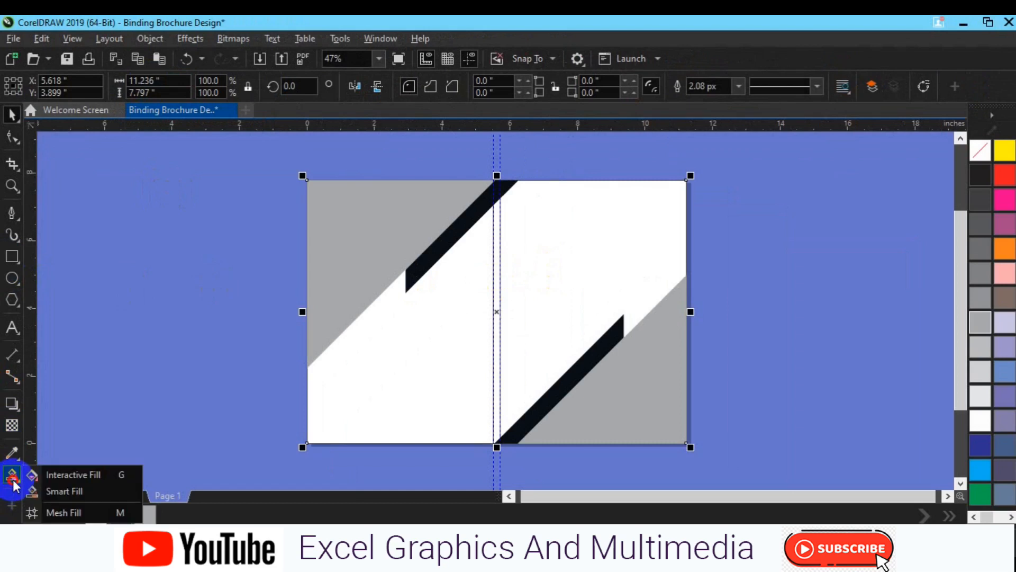
pyautogui.click(68, 489)
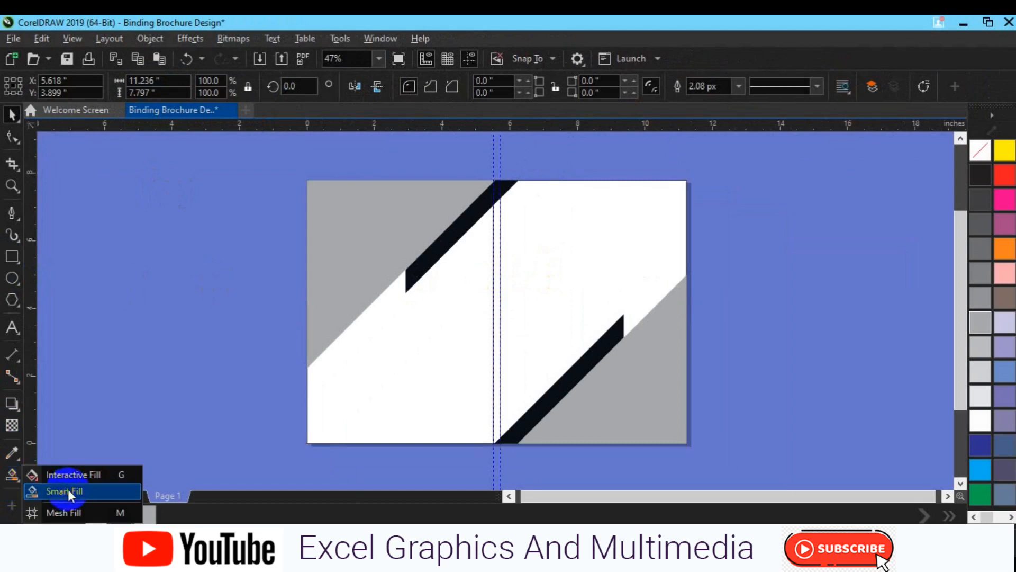
pyautogui.click(390, 392)
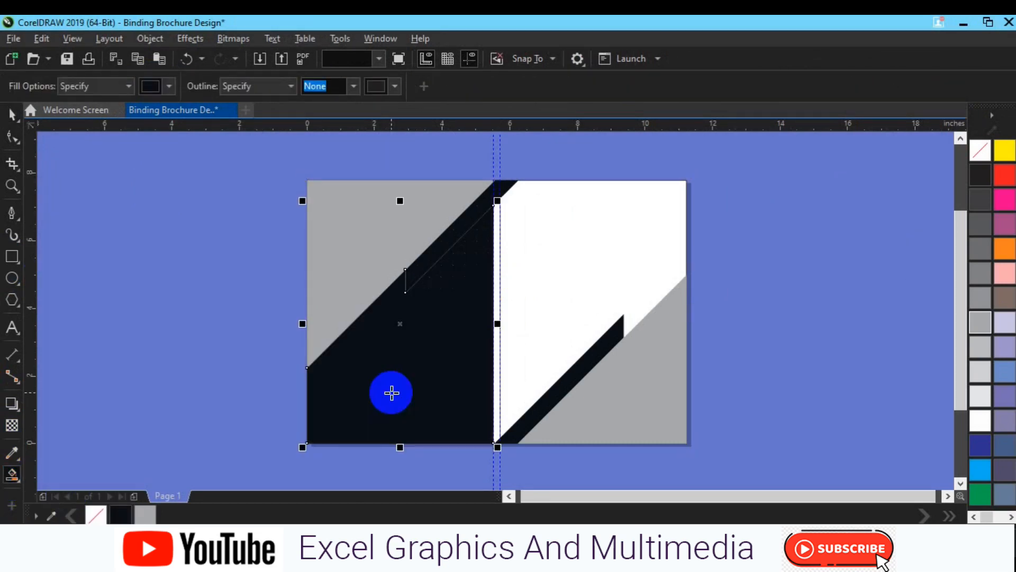
pyautogui.click(589, 257)
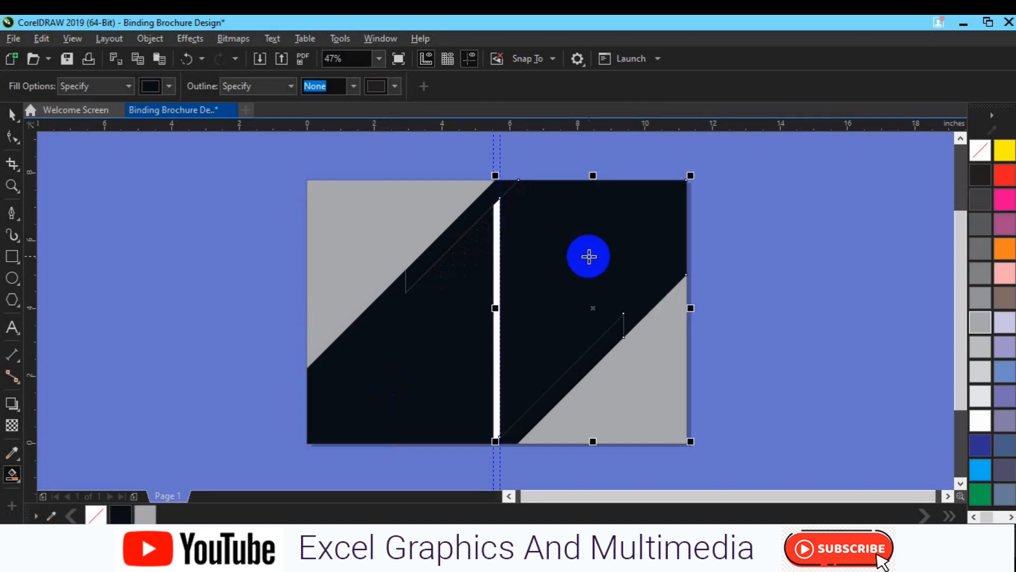
# Recolour the two newly filled cover areas beside the spine strip medium grey
pyautogui.press('space')
pyautogui.click(462, 377)
pyautogui.click(982, 324)
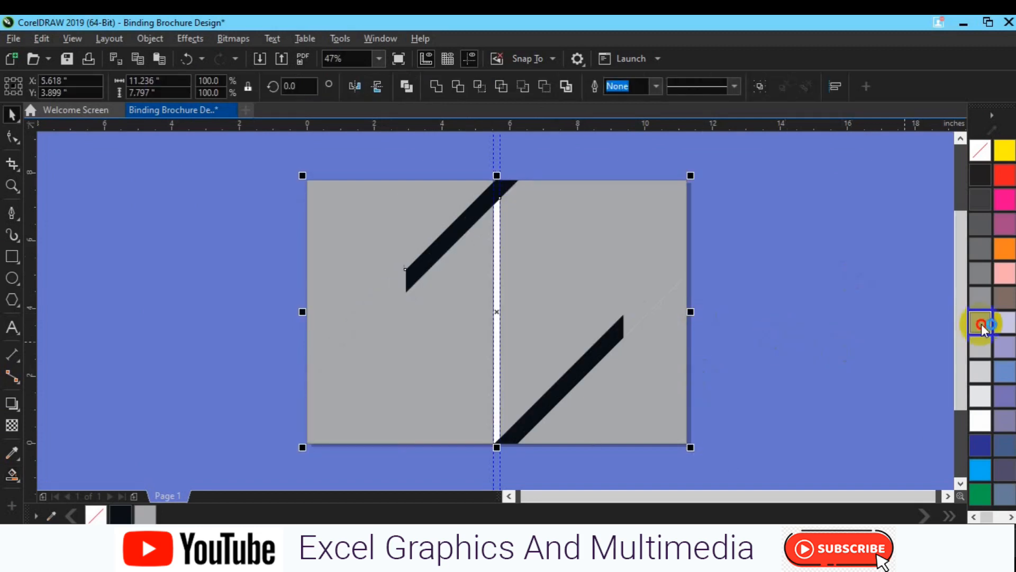
# Darken the two large cover areas beside the spine strip to 60% Black
pyautogui.click(980, 272)
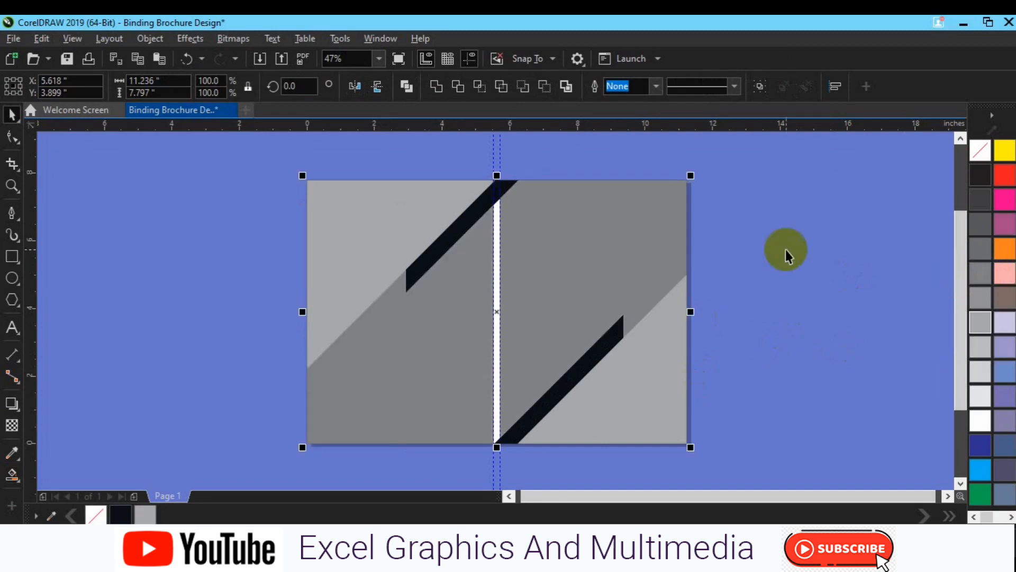
pyautogui.click(785, 250)
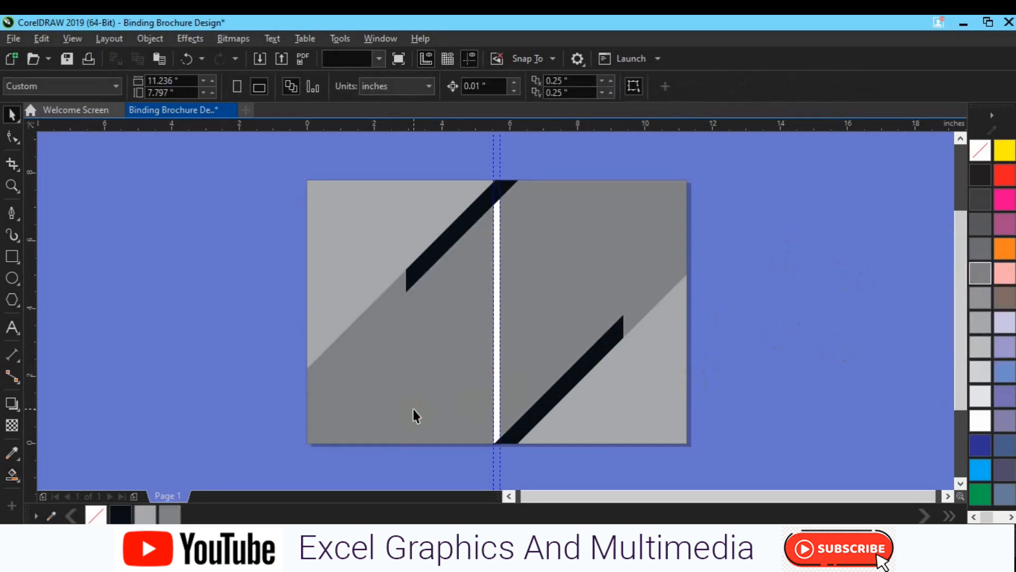
# Recolour the large cover area left of the spine strip near-black navy, C82 M72 Y60 K82
pyautogui.click(496, 437)
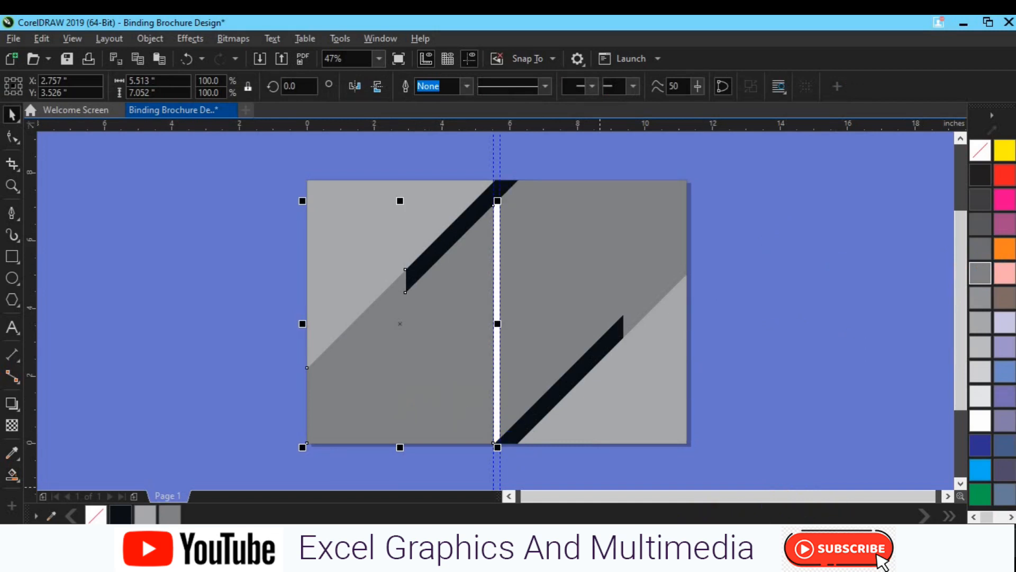
pyautogui.doubleClick(741, 532)
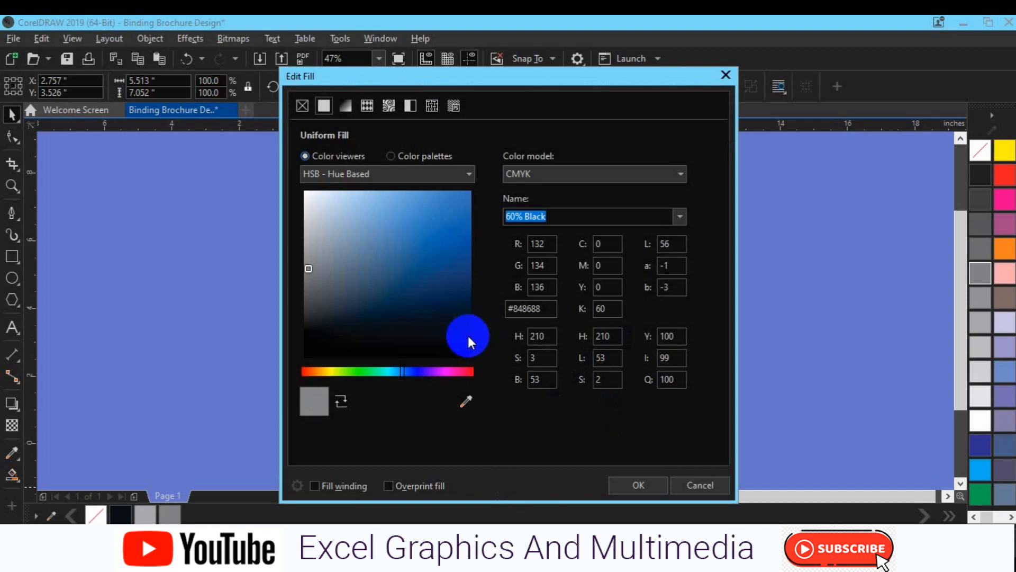
pyautogui.click(468, 336)
pyautogui.moveTo(586, 74); pyautogui.dragTo(827, 62)
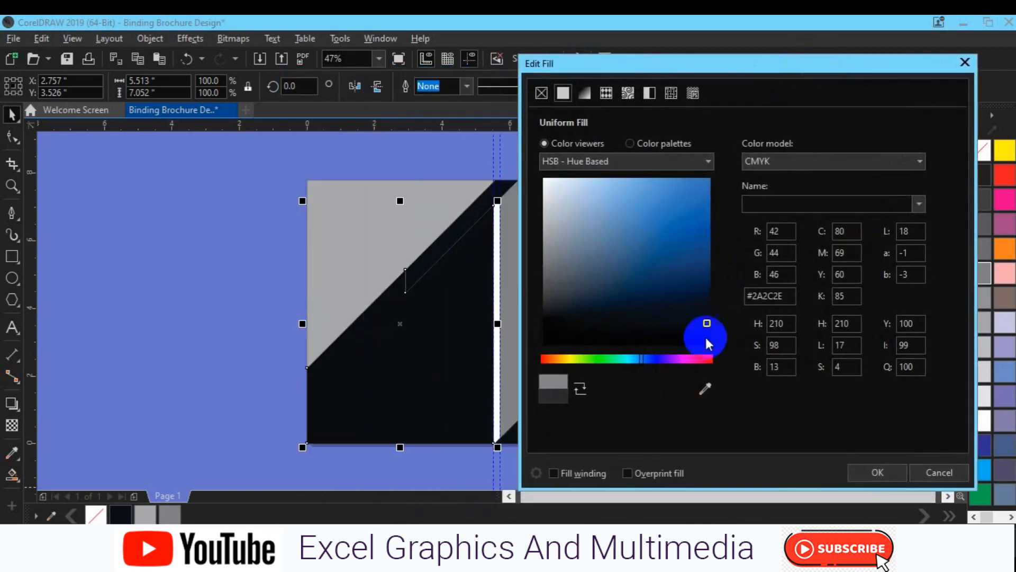
pyautogui.moveTo(642, 360); pyautogui.dragTo(645, 362)
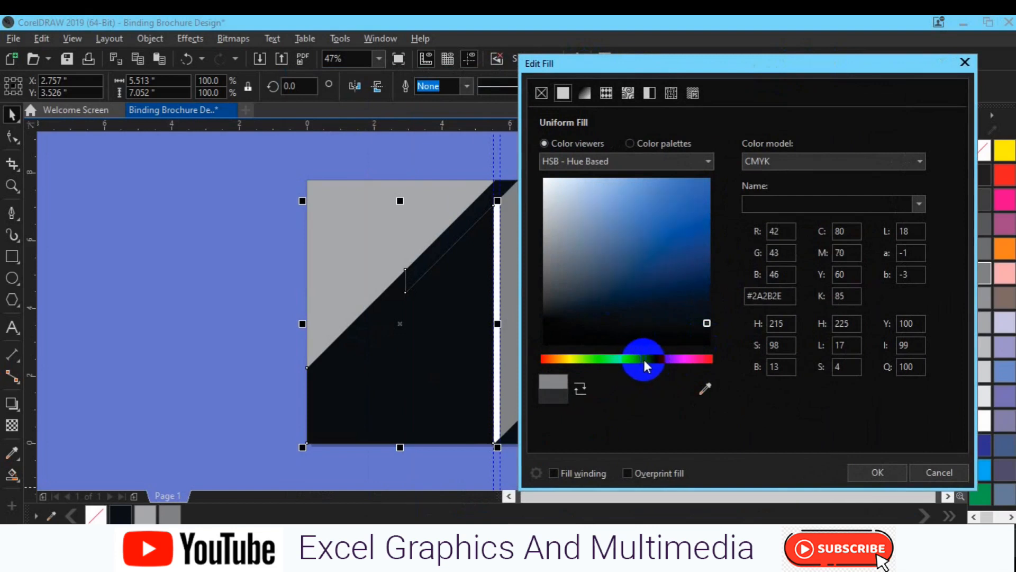
pyautogui.click(688, 331)
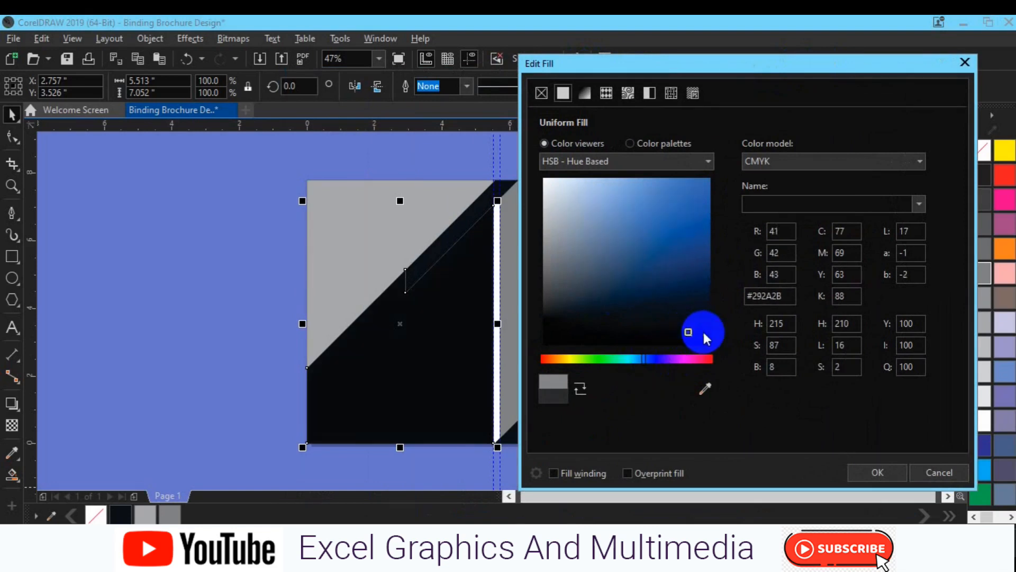
pyautogui.click(698, 317)
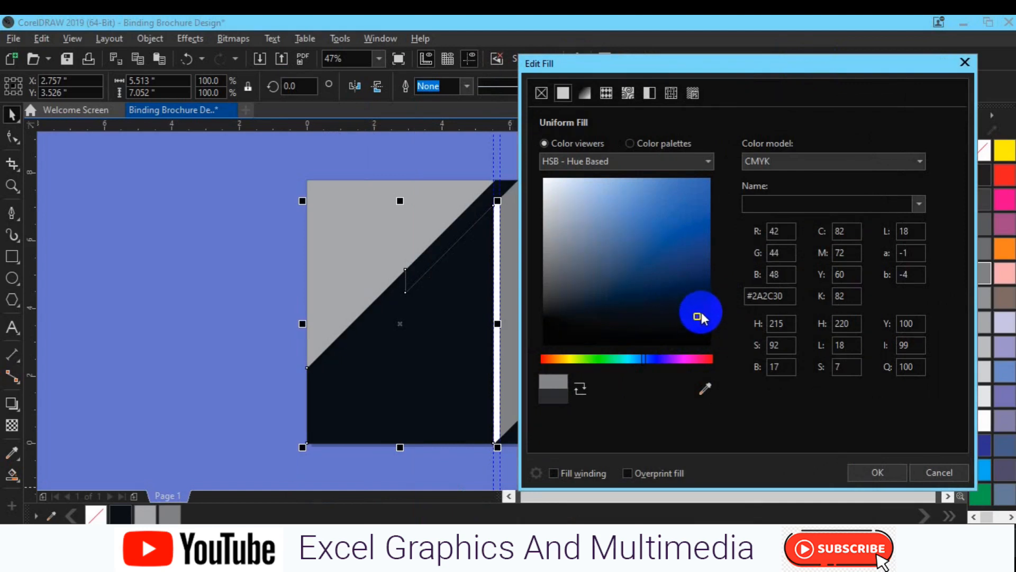
pyautogui.click(874, 476)
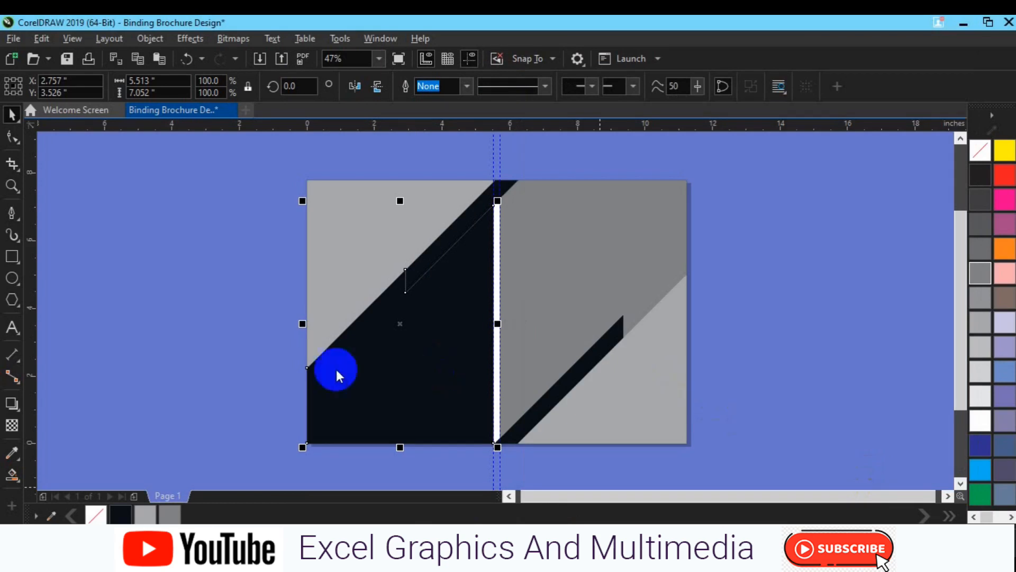
pyautogui.click(255, 351)
pyautogui.click(375, 375)
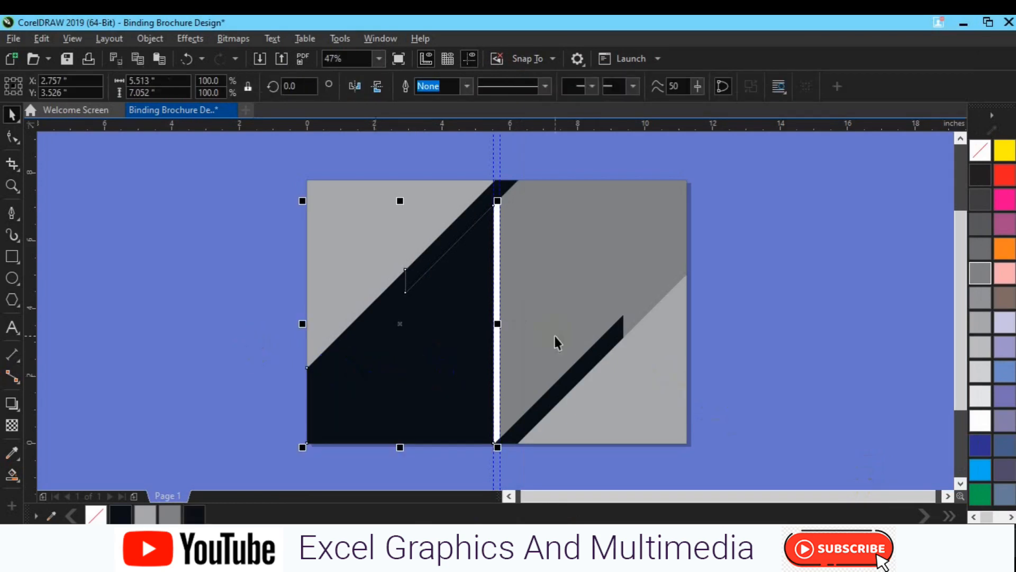
# Fill the lower-right corner area and the upper diagonal strip with the same golden yellow
pyautogui.click(615, 351)
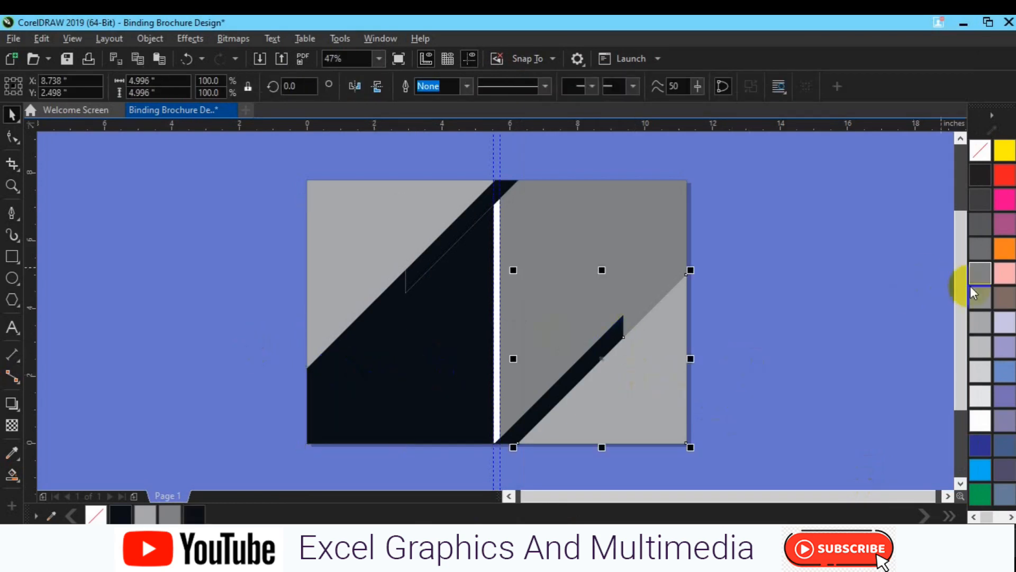
pyautogui.click(1008, 517)
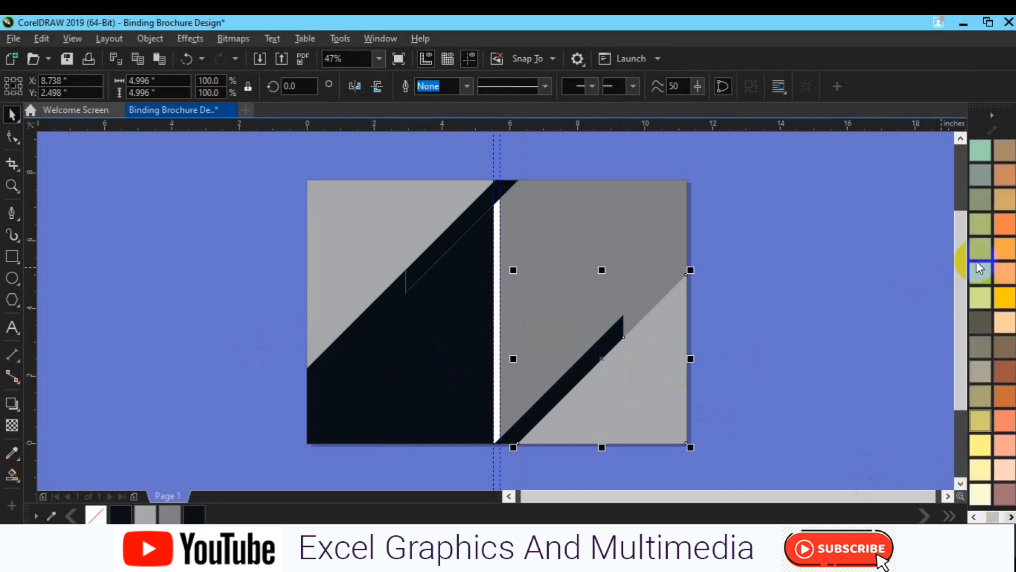
pyautogui.click(1010, 518)
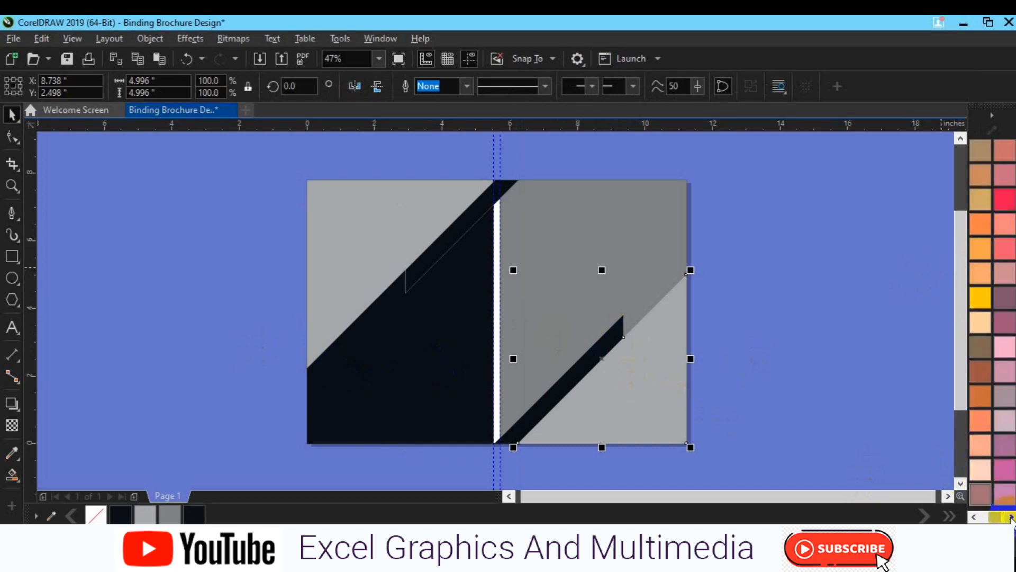
pyautogui.click(979, 299)
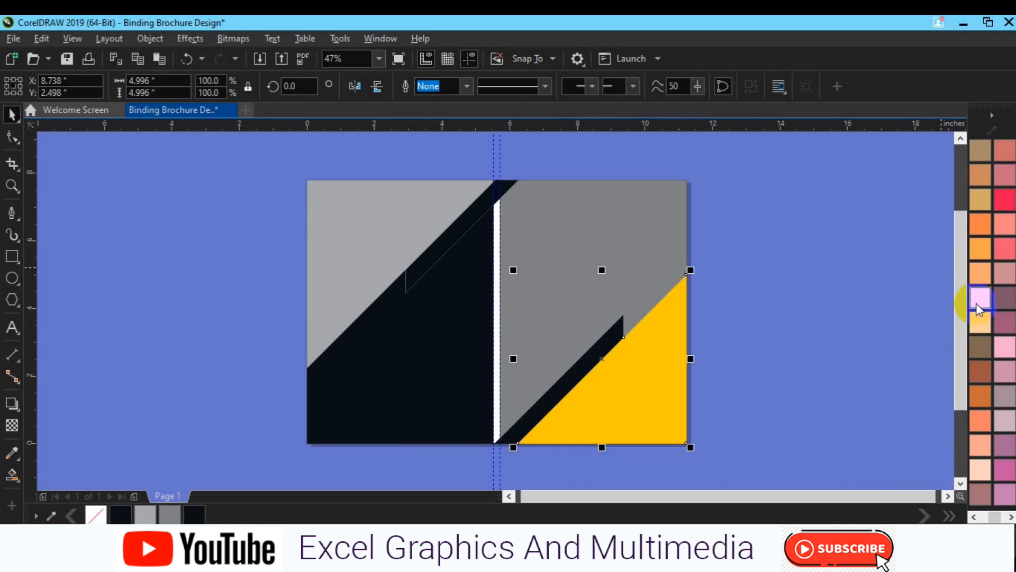
pyautogui.click(464, 236)
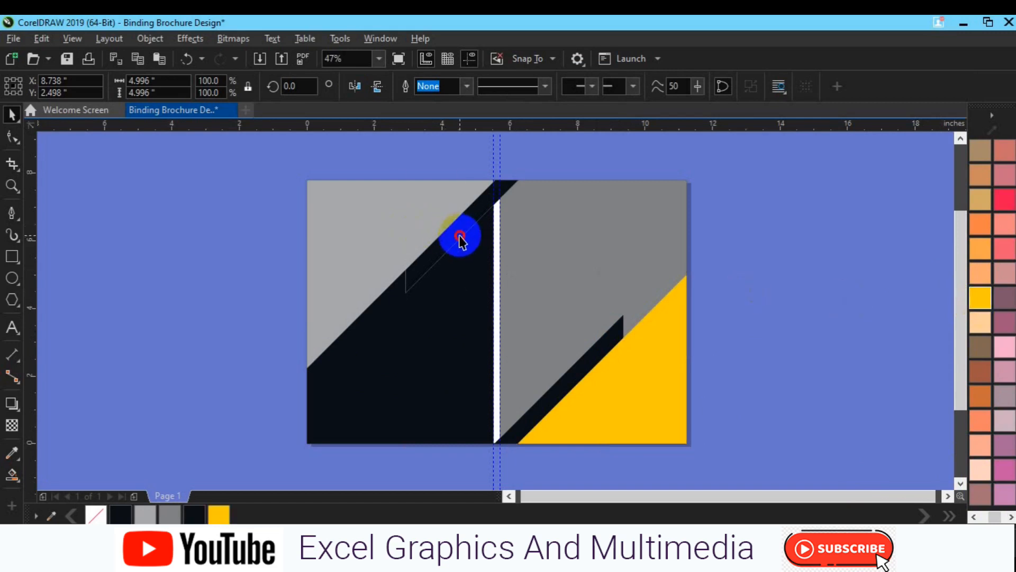
pyautogui.click(222, 514)
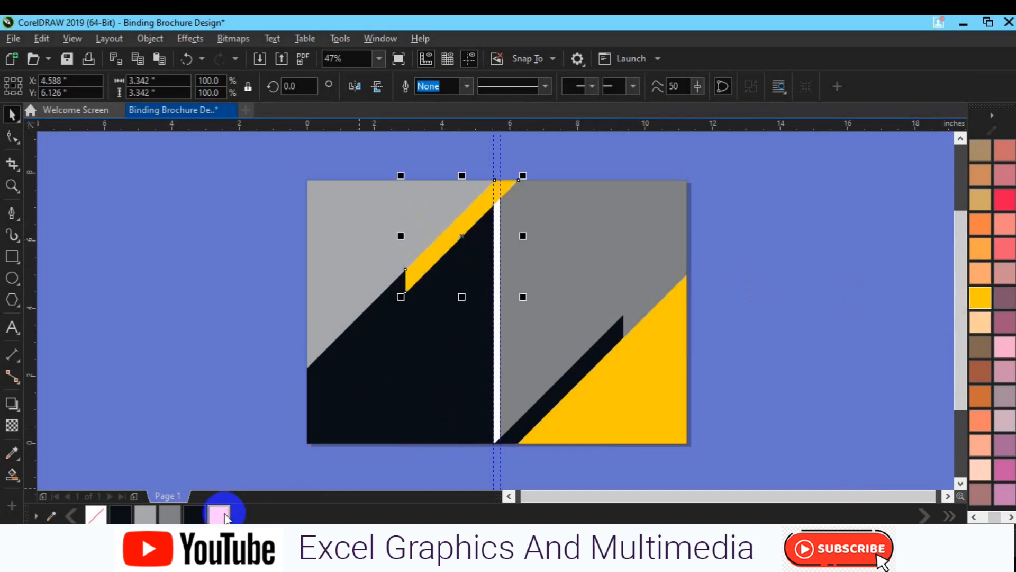
pyautogui.scroll(1, 551, 413)
pyautogui.click(544, 414)
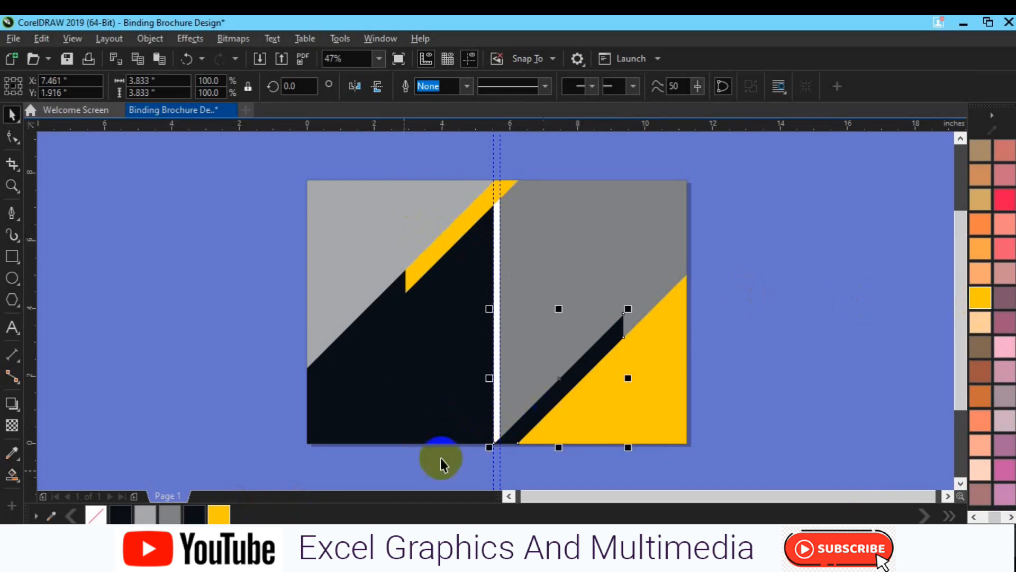
# Import the picture city-wallpaper-7 from the freepik stockpoto folder and place it over the page about 13.4 inches wide
pyautogui.click(348, 258)
pyautogui.click(427, 424)
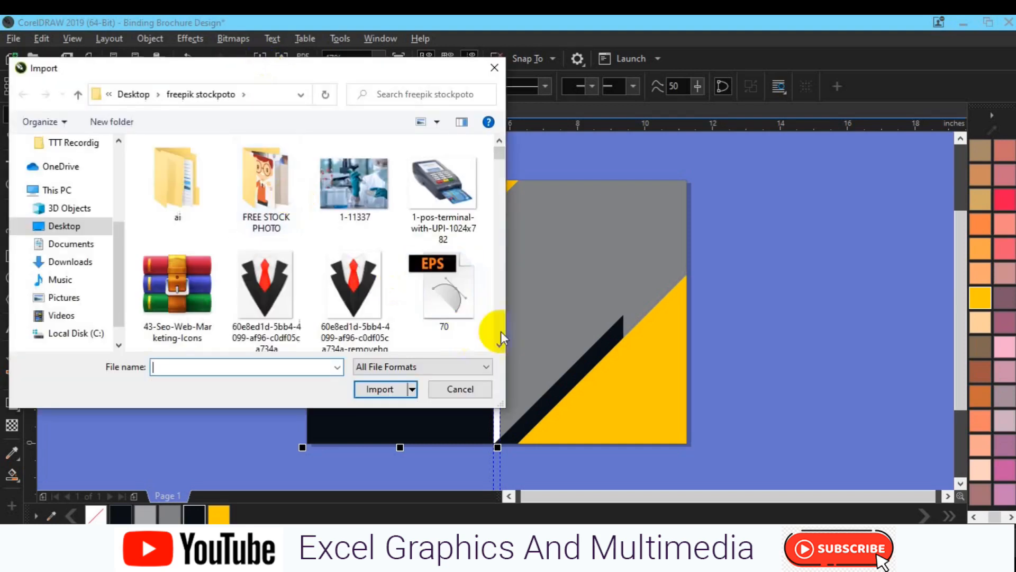
pyautogui.click(499, 345)
pyautogui.click(501, 347)
pyautogui.click(501, 346)
pyautogui.click(501, 347)
pyautogui.click(501, 346)
pyautogui.click(500, 346)
pyautogui.click(500, 345)
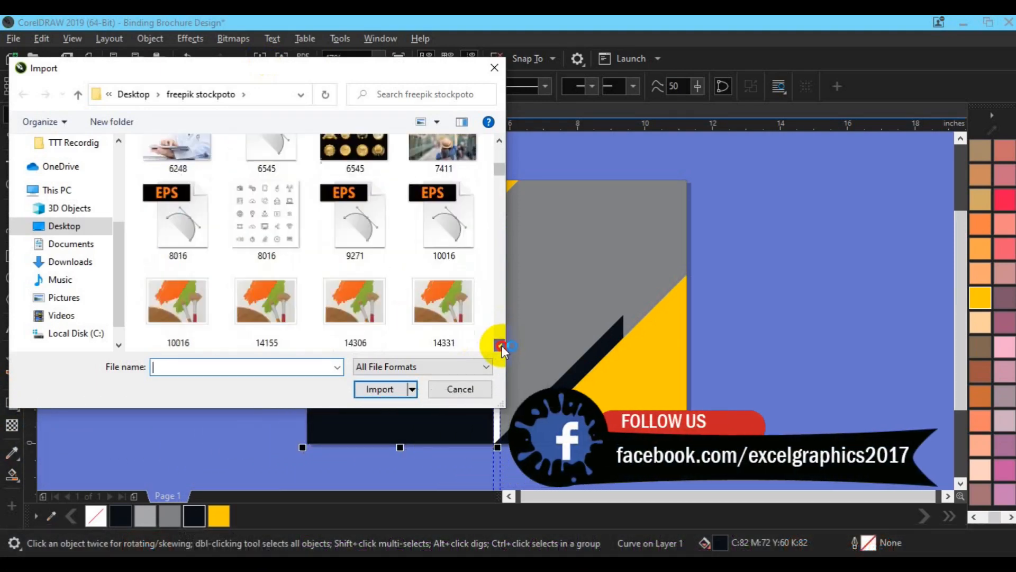
pyautogui.click(501, 346)
pyautogui.click(501, 345)
pyautogui.click(500, 346)
pyautogui.click(501, 346)
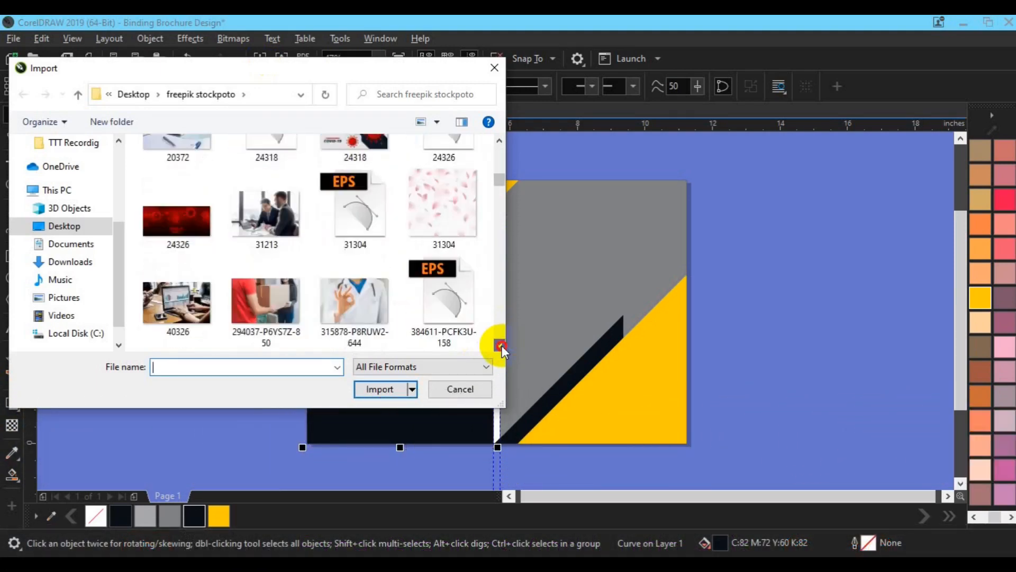
pyautogui.click(501, 346)
pyautogui.click(501, 346)
pyautogui.click(501, 345)
pyautogui.click(501, 346)
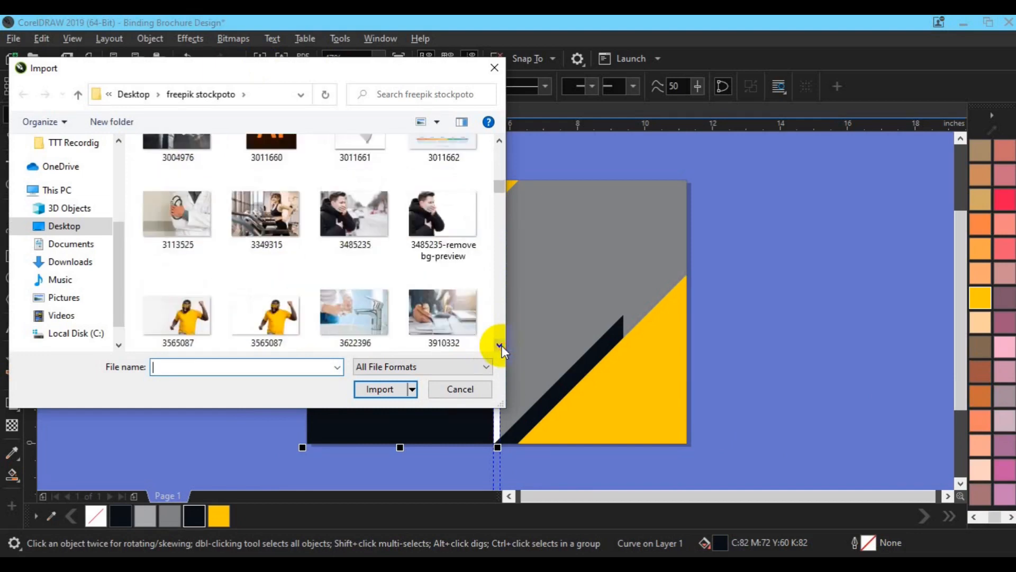
pyautogui.click(501, 346)
pyautogui.click(500, 346)
pyautogui.click(501, 346)
pyautogui.click(500, 346)
pyautogui.click(500, 346)
pyautogui.click(500, 346)
pyautogui.click(500, 346)
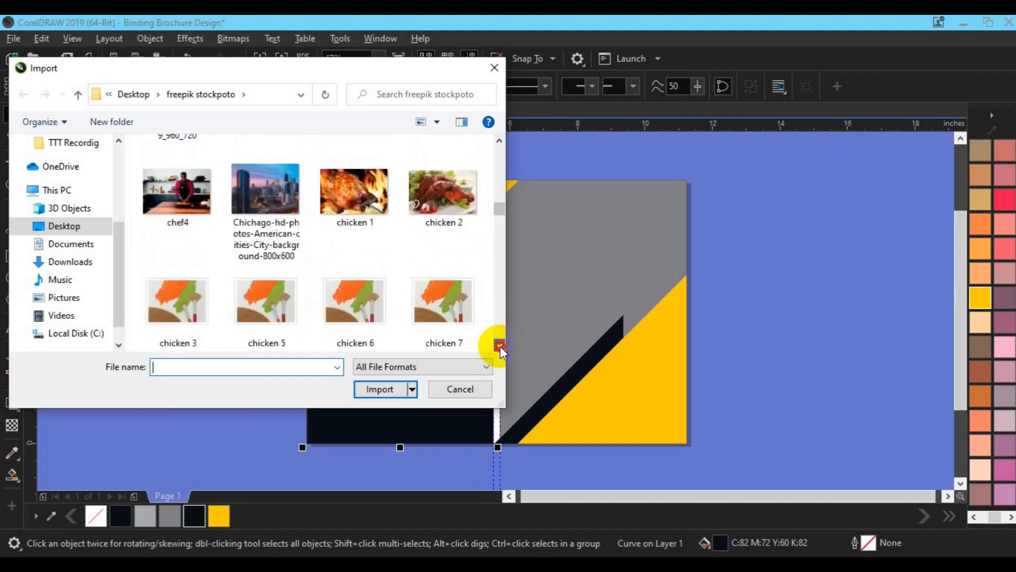
pyautogui.click(501, 346)
pyautogui.scroll(5, 501, 173)
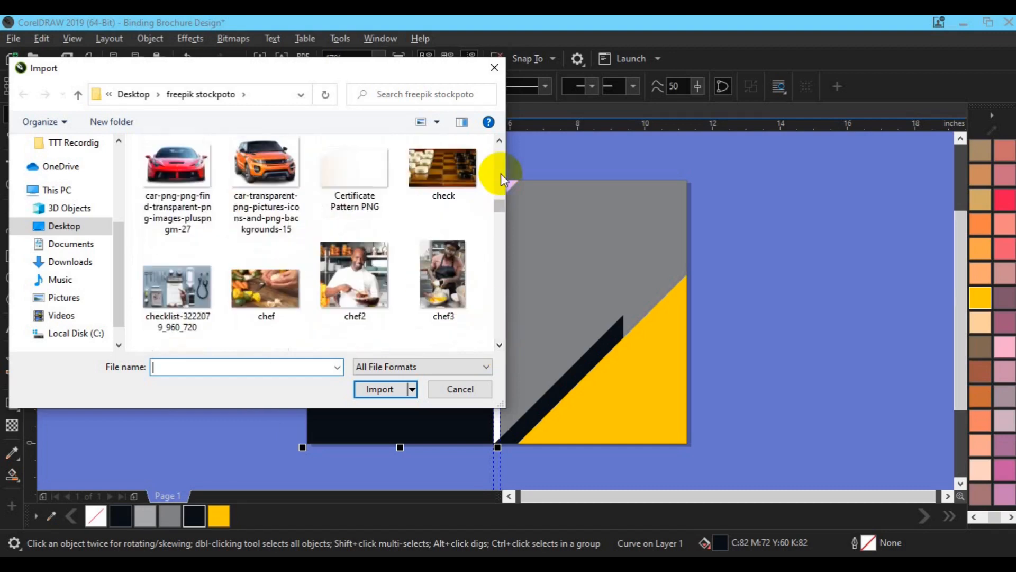
pyautogui.scroll(5, 501, 166)
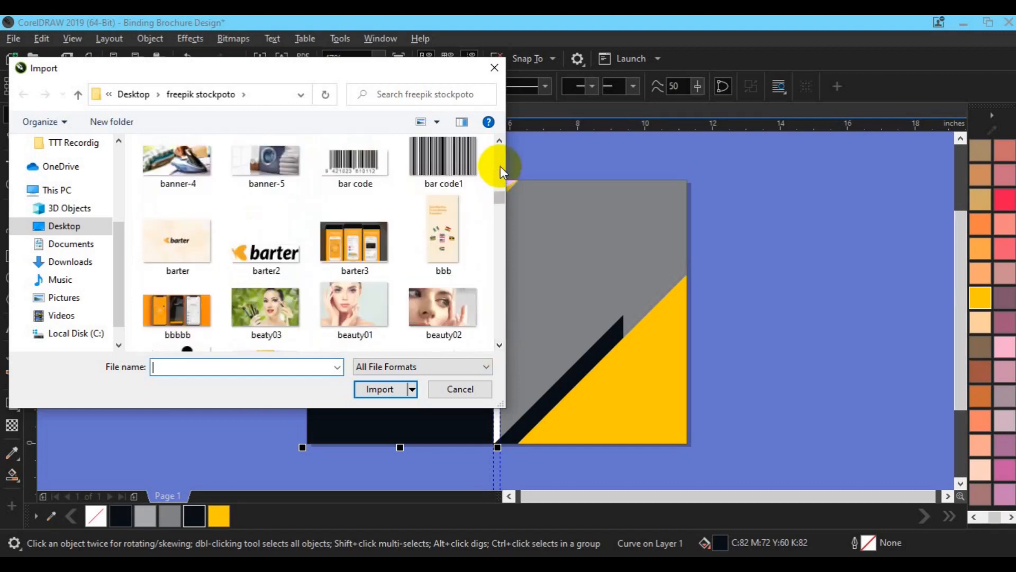
pyautogui.moveTo(500, 201); pyautogui.dragTo(498, 212)
pyautogui.click(371, 288)
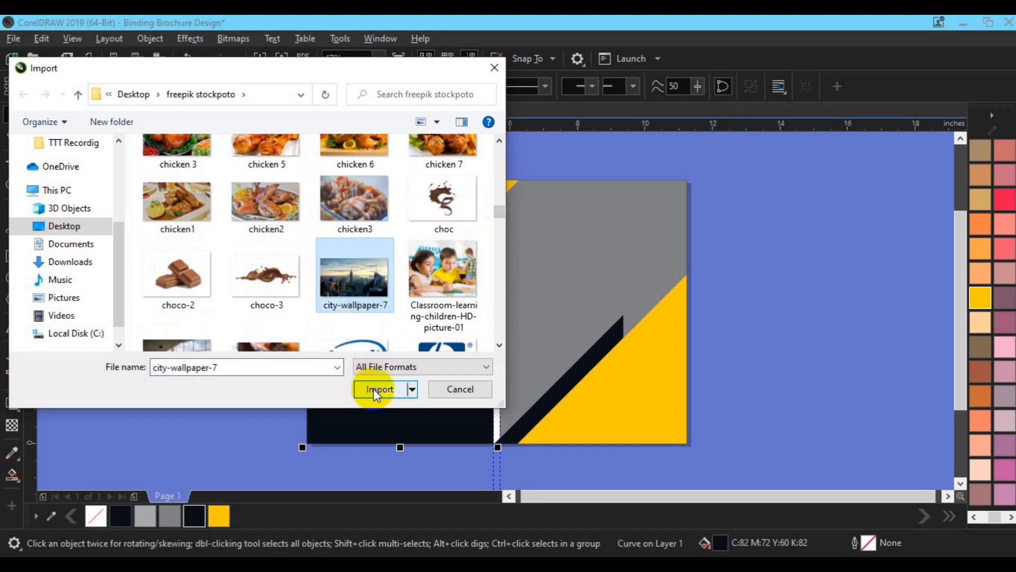
pyautogui.click(373, 390)
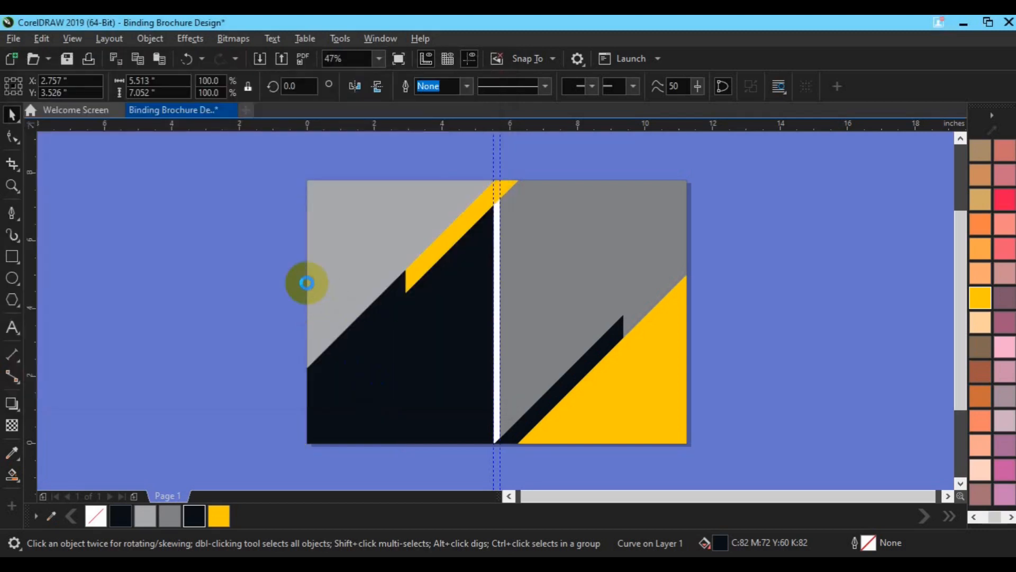
pyautogui.moveTo(258, 188); pyautogui.dragTo(727, 443)
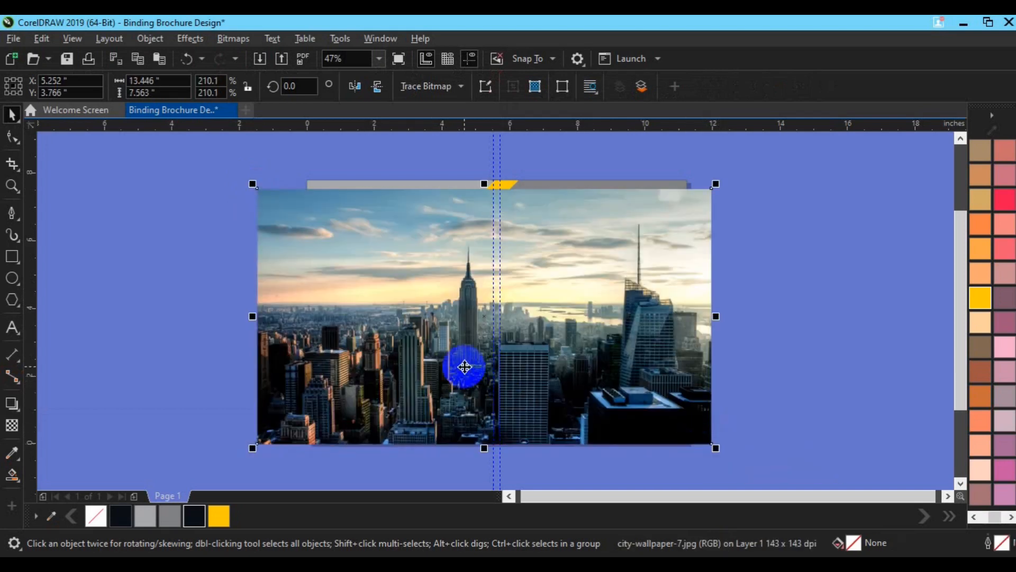
# Shift the city photo to the right and PowerClip it inside the navy cover area left of the spine strip
pyautogui.moveTo(465, 367); pyautogui.dragTo(630, 354)
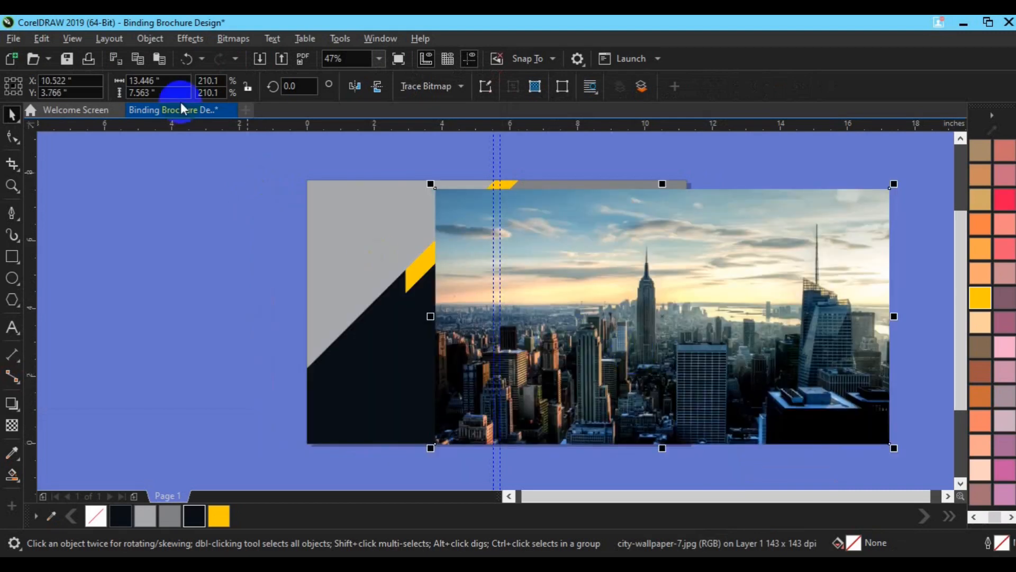
pyautogui.click(164, 39)
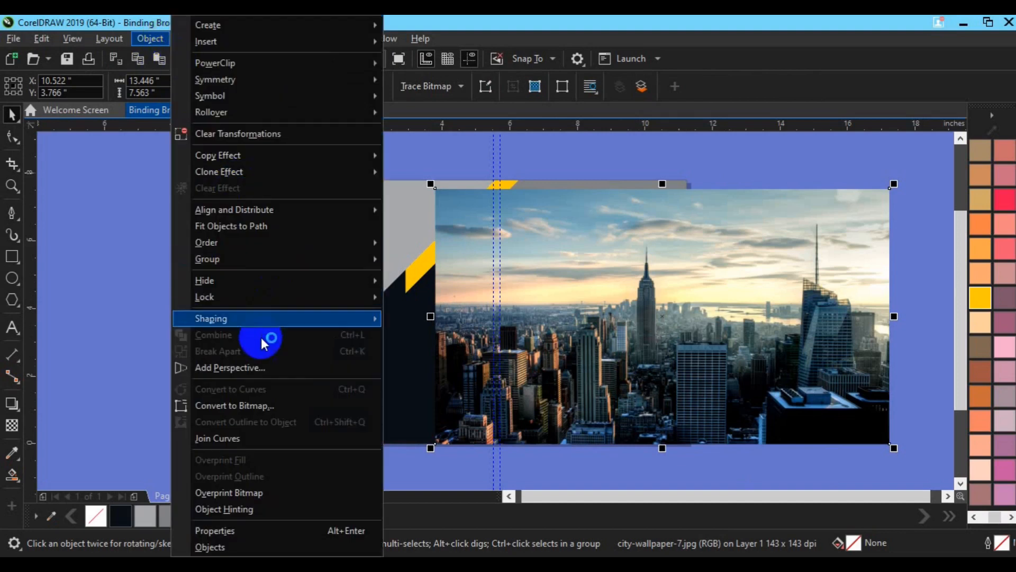
pyautogui.moveTo(281, 59)
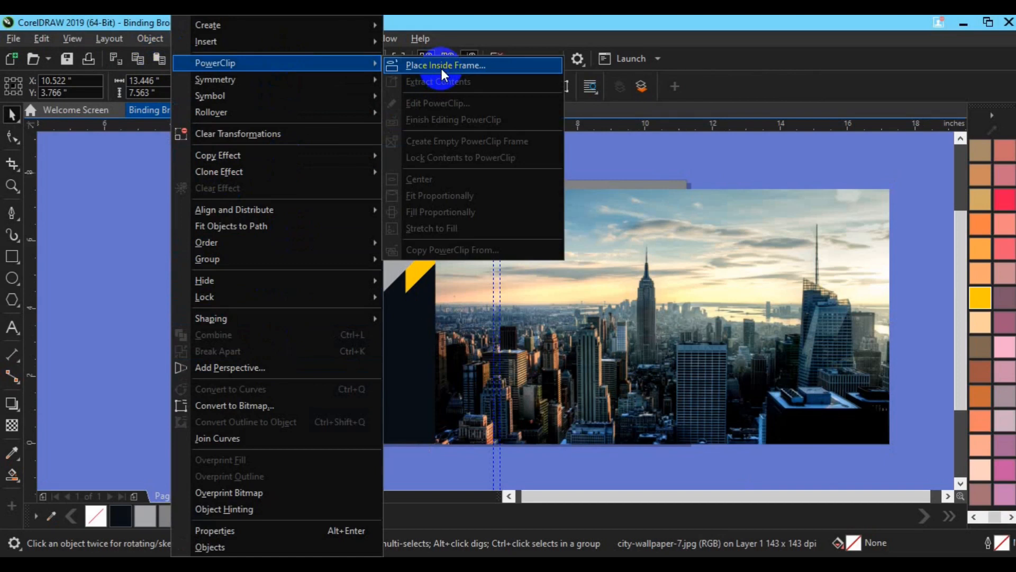
pyautogui.click(442, 67)
pyautogui.click(370, 373)
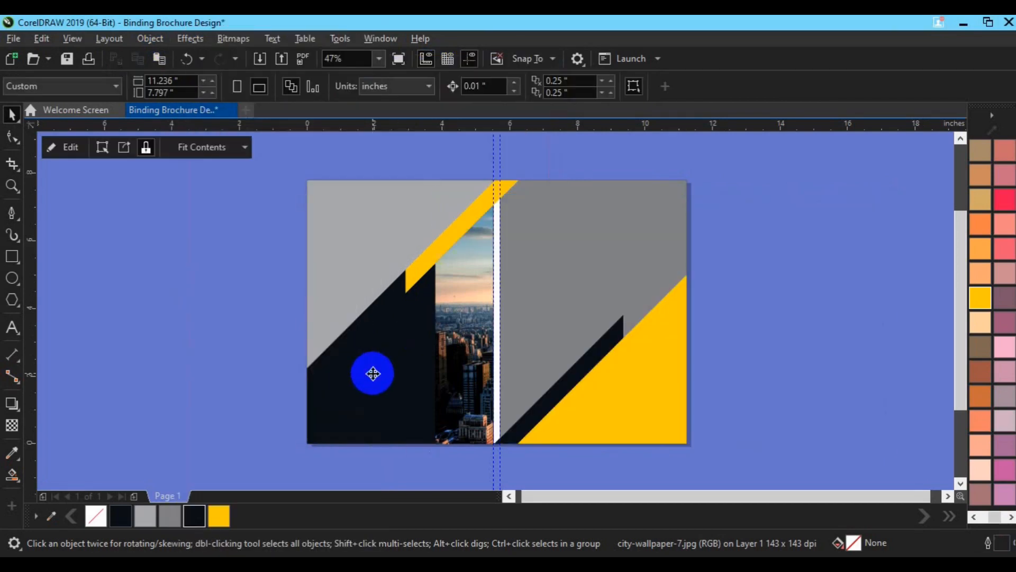
# Edit the PowerClip contents and reposition the city photo so it covers the whole frame
pyautogui.click(70, 148)
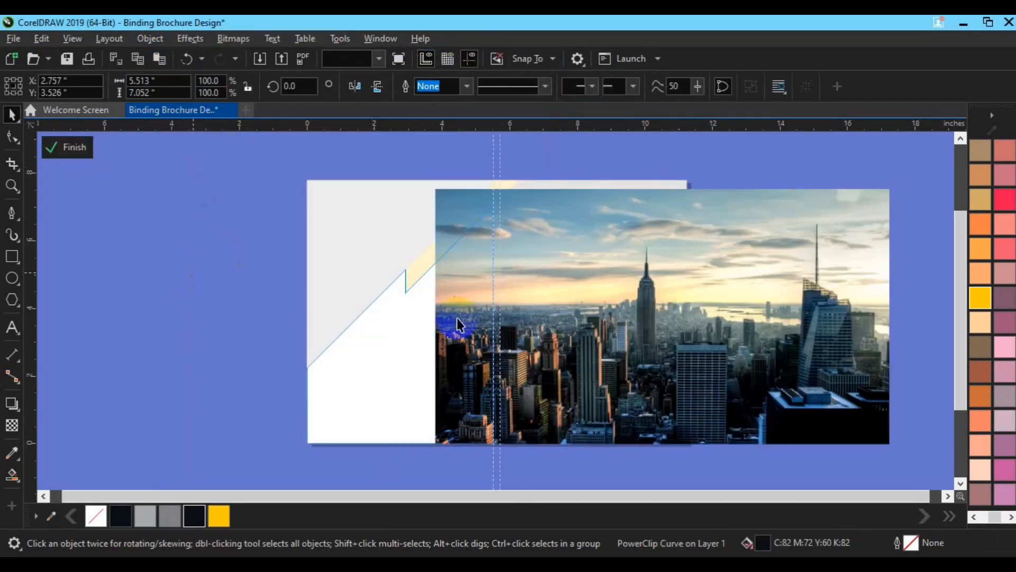
pyautogui.click(597, 345)
pyautogui.moveTo(597, 345); pyautogui.dragTo(444, 353)
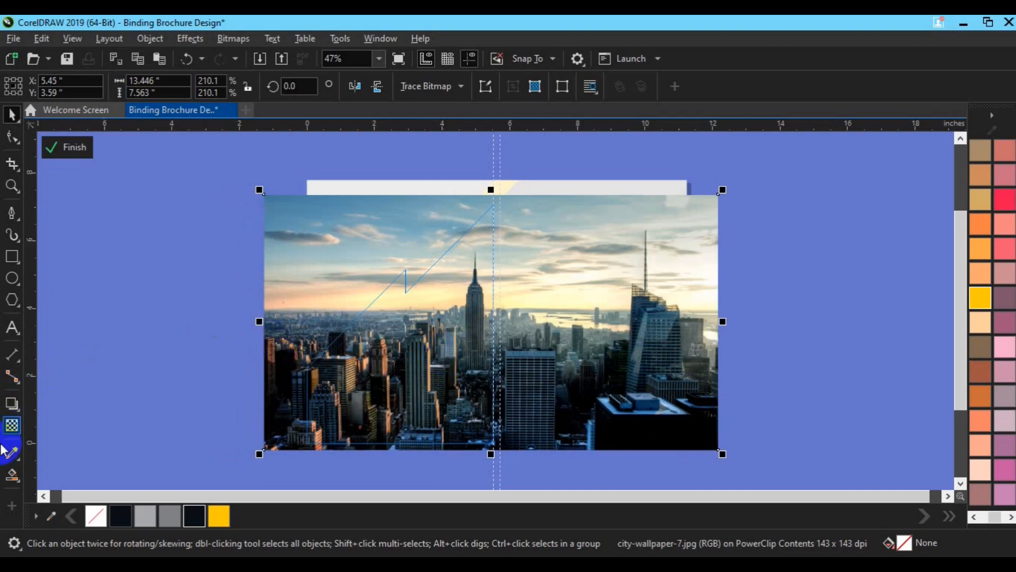
# Try a vertical fountain transparency that fades the clipped city photo upward above the buildings, and undo it
pyautogui.click(12, 425)
pyautogui.moveTo(399, 419); pyautogui.dragTo(398, 324)
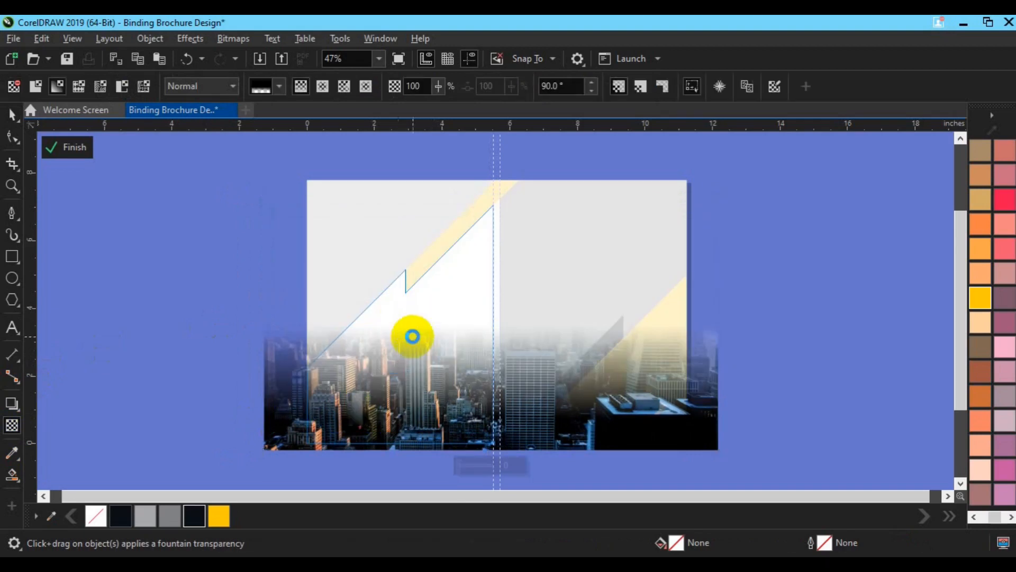
pyautogui.hotkey('ctrl', 'z')
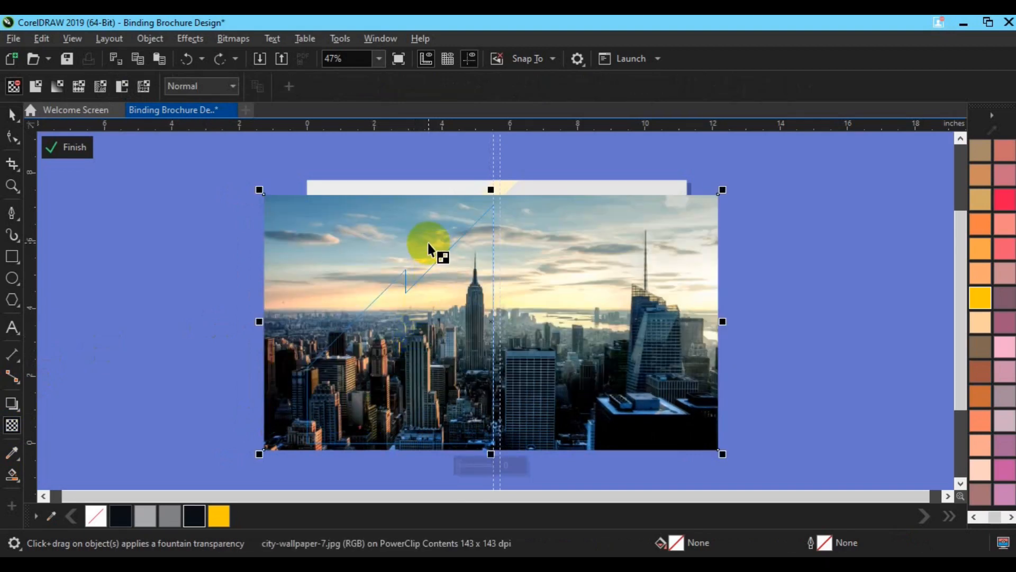
# Apply a vertical -90° fountain transparency that fades the city photo downward, with the fade starting at the horizon
pyautogui.click(12, 427)
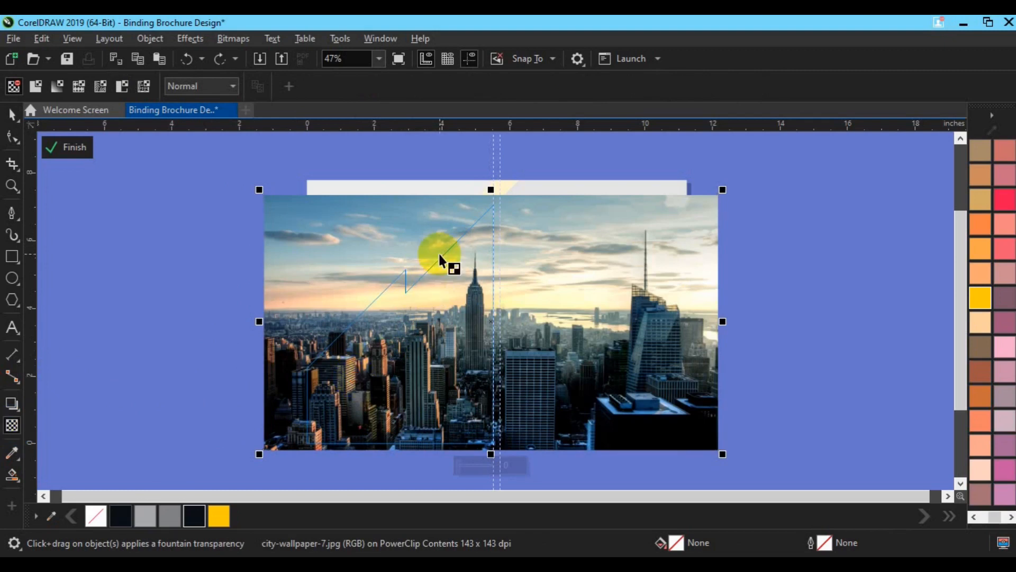
pyautogui.moveTo(439, 234); pyautogui.dragTo(438, 399)
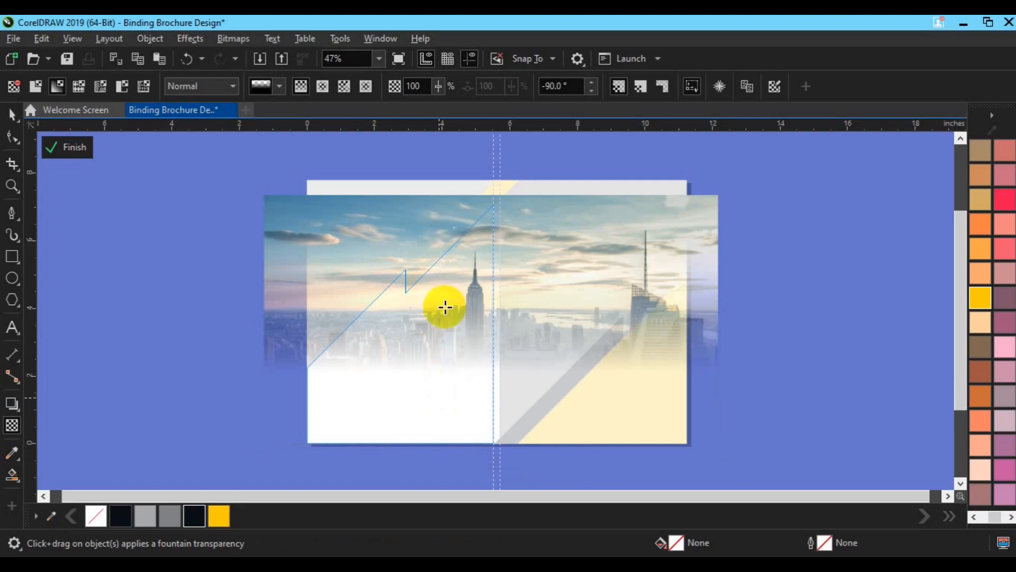
pyautogui.click(439, 234)
pyautogui.moveTo(440, 234); pyautogui.dragTo(440, 310)
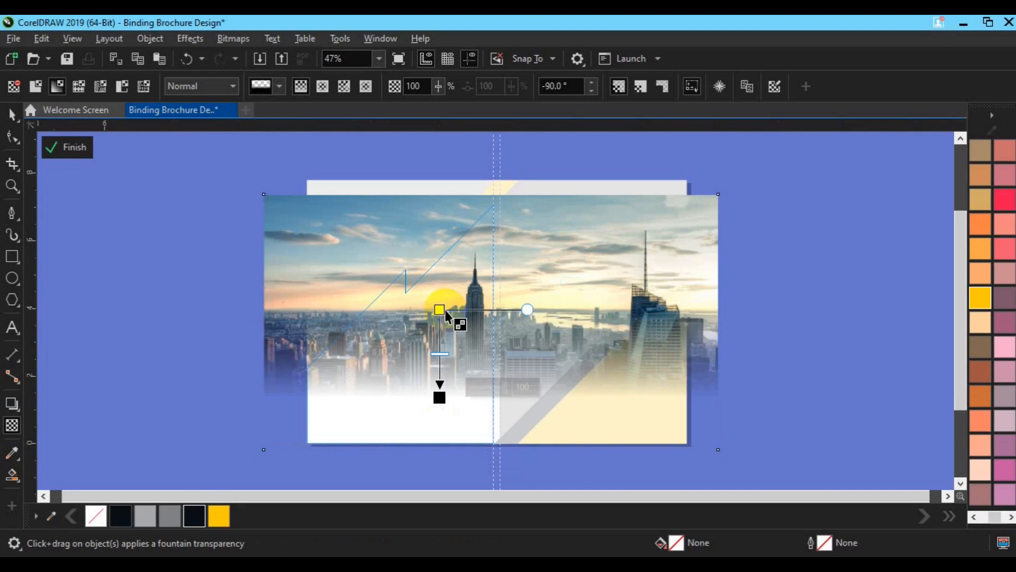
# Extend the fade's end to near the city photo's bottom edge, lower its start slightly, and finish editing the PowerClip
pyautogui.click(439, 397)
pyautogui.moveTo(438, 398); pyautogui.dragTo(435, 435)
pyautogui.click(439, 310)
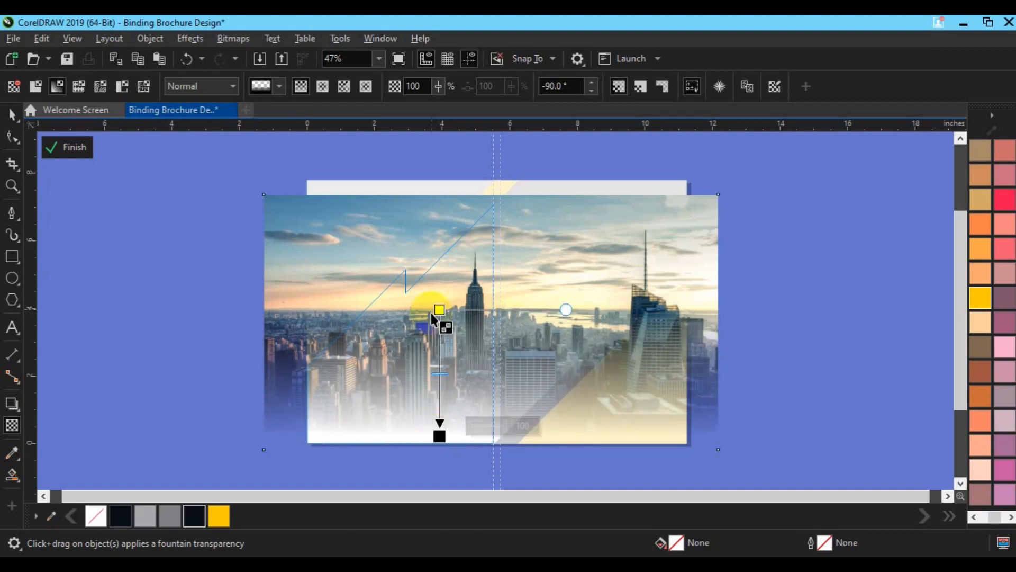
pyautogui.moveTo(440, 308); pyautogui.dragTo(442, 328)
pyautogui.press('space')
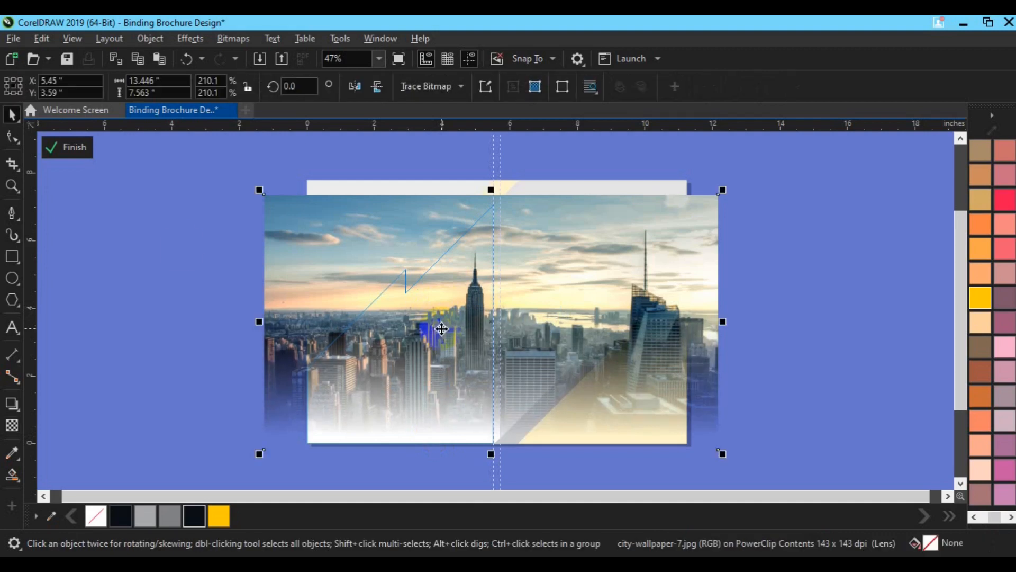
pyautogui.click(70, 148)
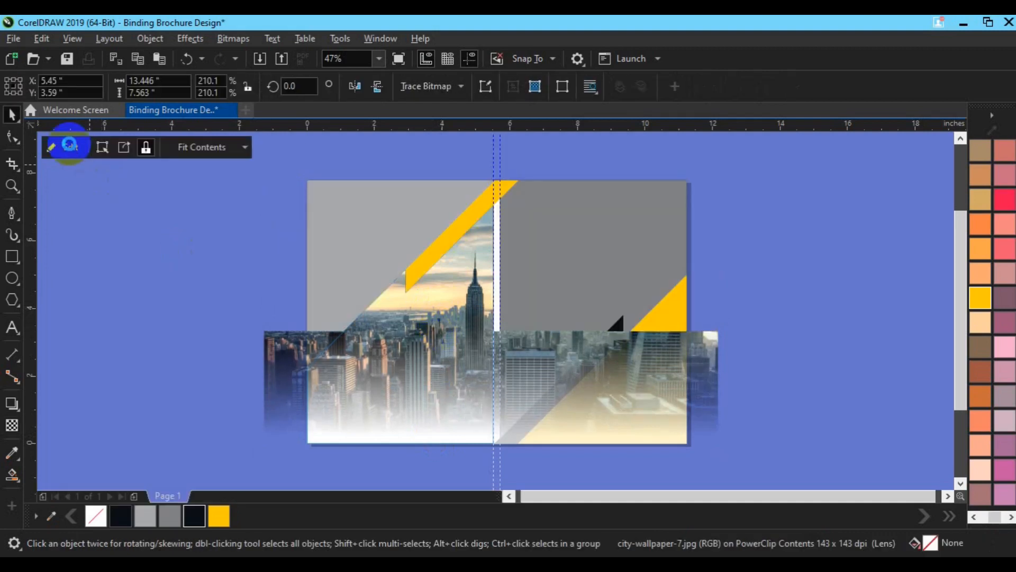
pyautogui.click(237, 294)
pyautogui.press('Escape')
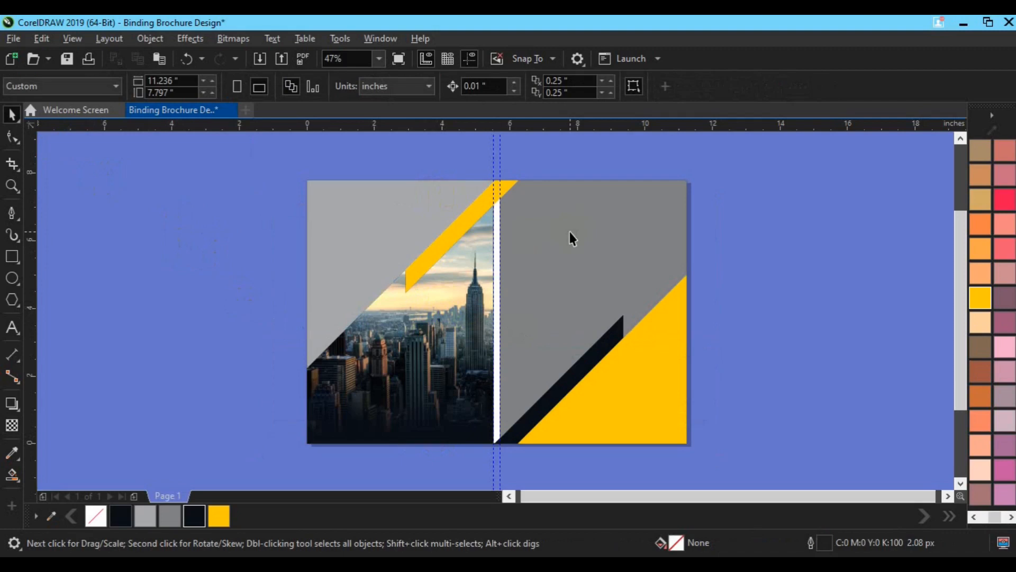
# Import the happy-female-professional office photo from the freepik stockpoto folder and place it over the gray area right of the spine
pyautogui.click(570, 236)
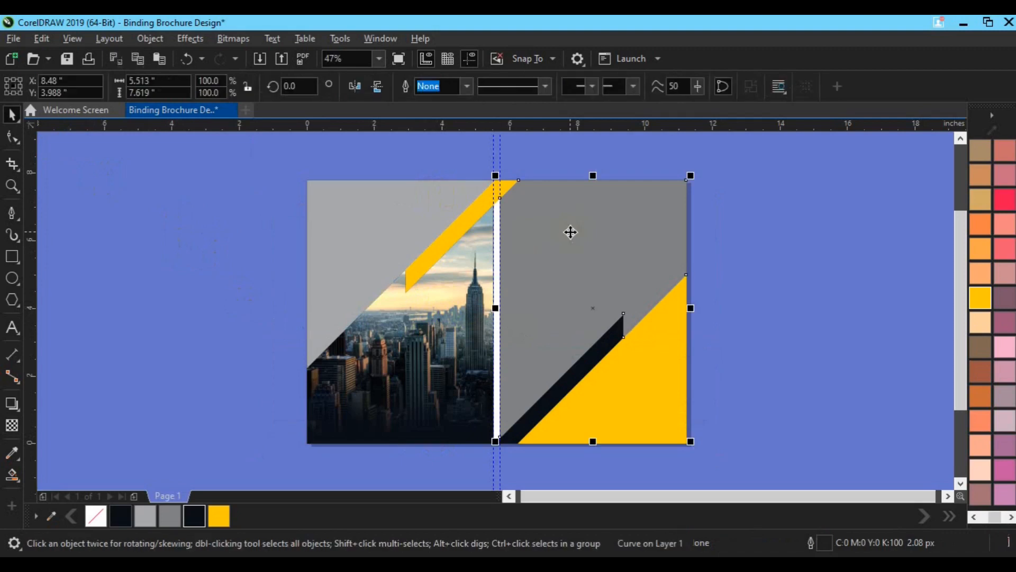
pyautogui.click(258, 59)
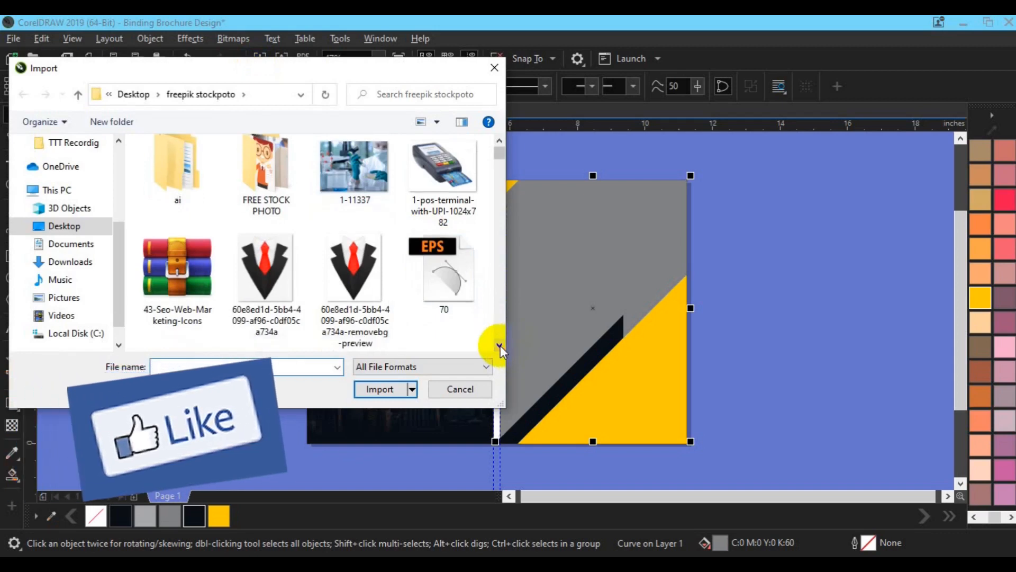
pyautogui.scroll(-10, 500, 345)
pyautogui.scroll(-8, 500, 345)
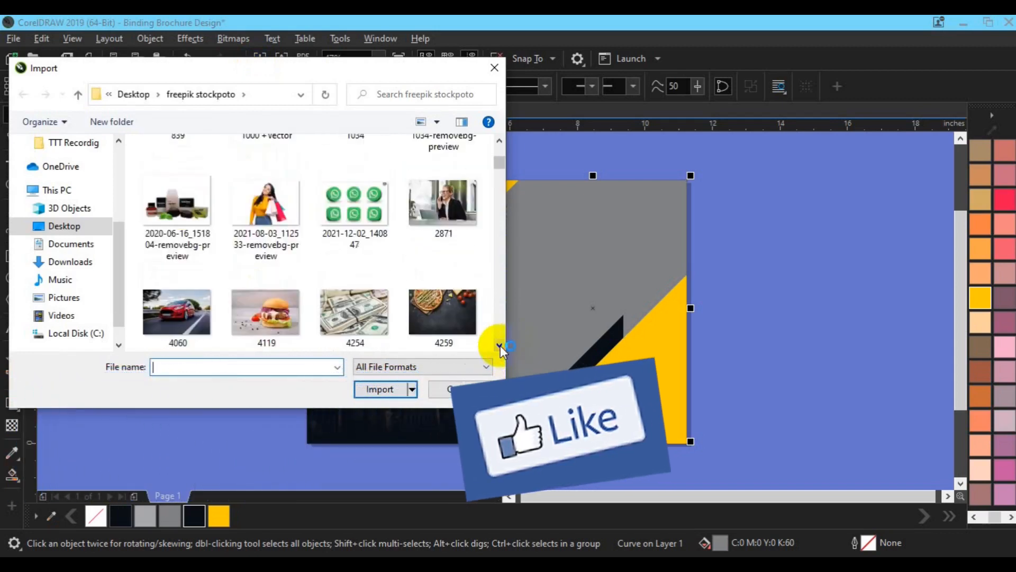
pyautogui.scroll(-5, 501, 345)
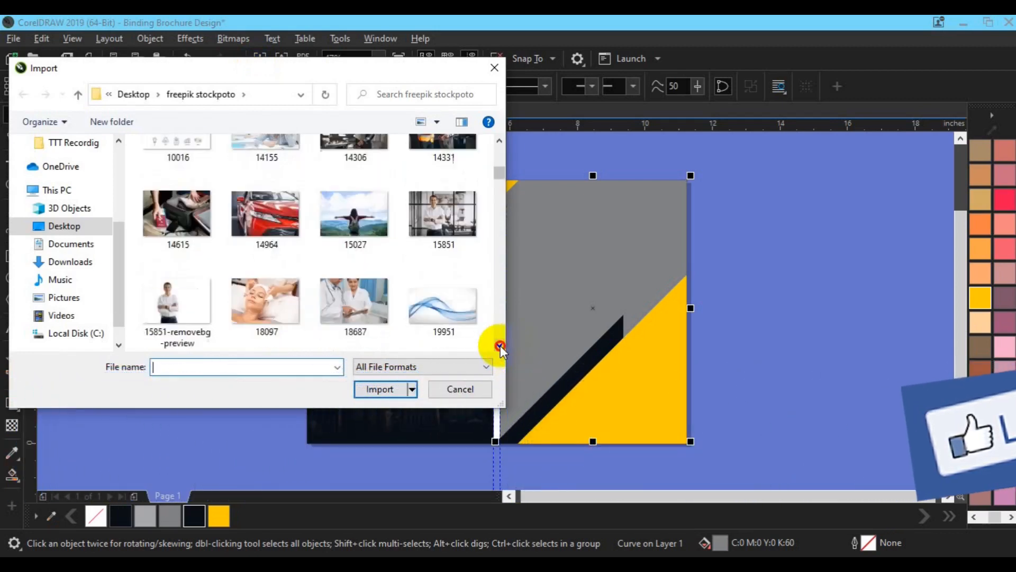
pyautogui.scroll(-7, 500, 346)
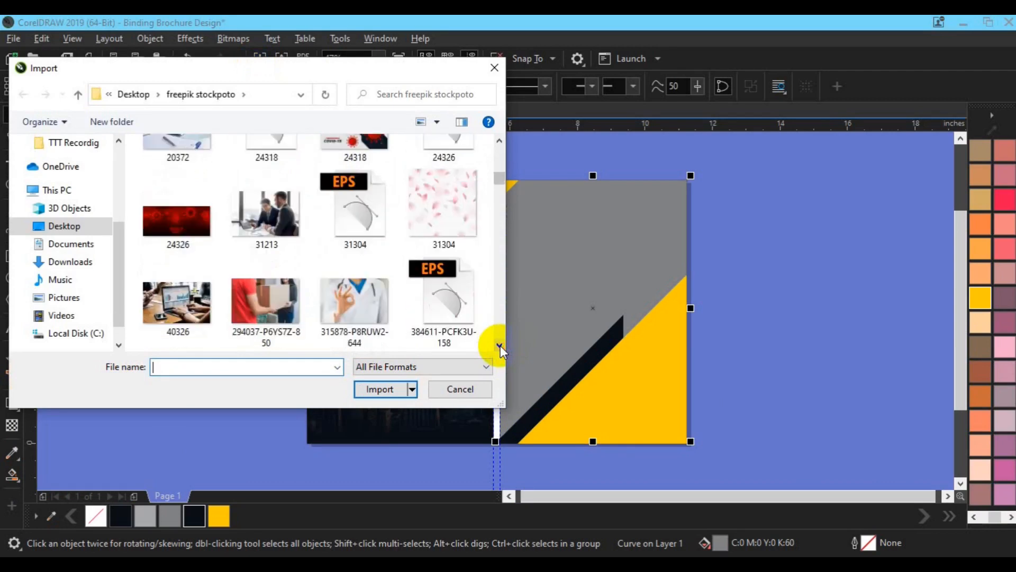
pyautogui.scroll(-10, 500, 346)
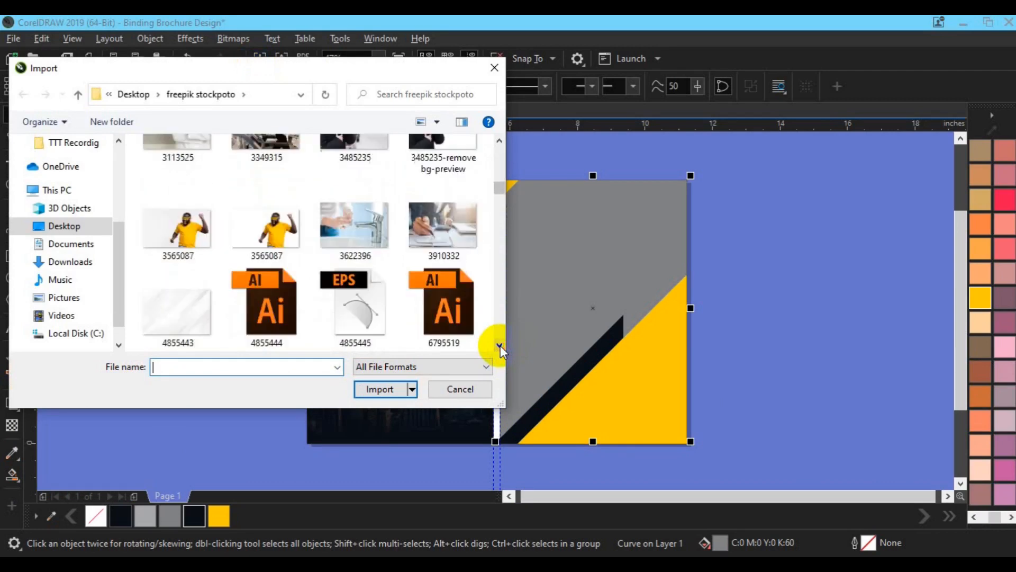
pyautogui.scroll(-10, 500, 345)
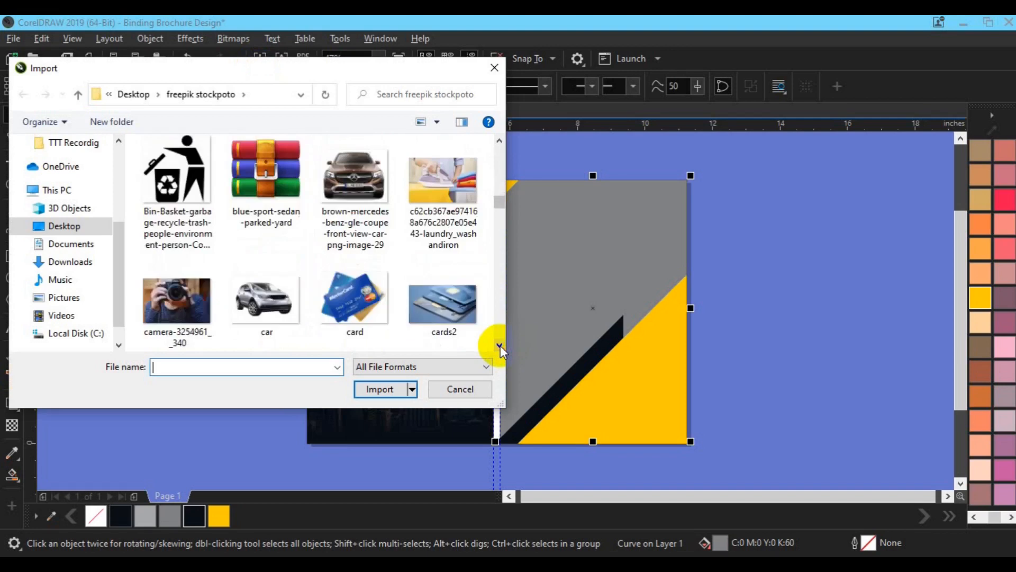
pyautogui.scroll(-6, 500, 345)
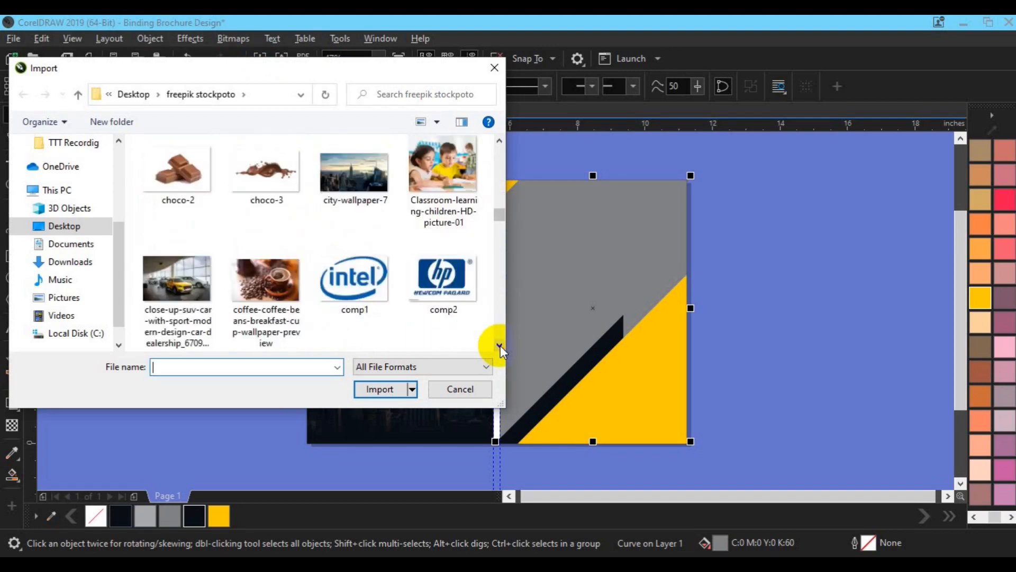
pyautogui.scroll(-12, 500, 345)
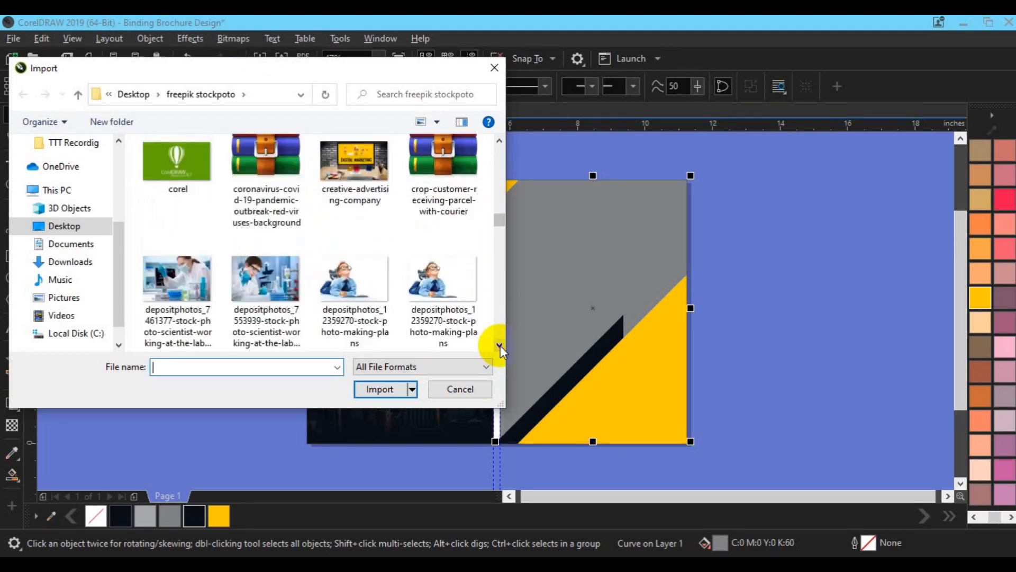
pyautogui.scroll(-14, 500, 345)
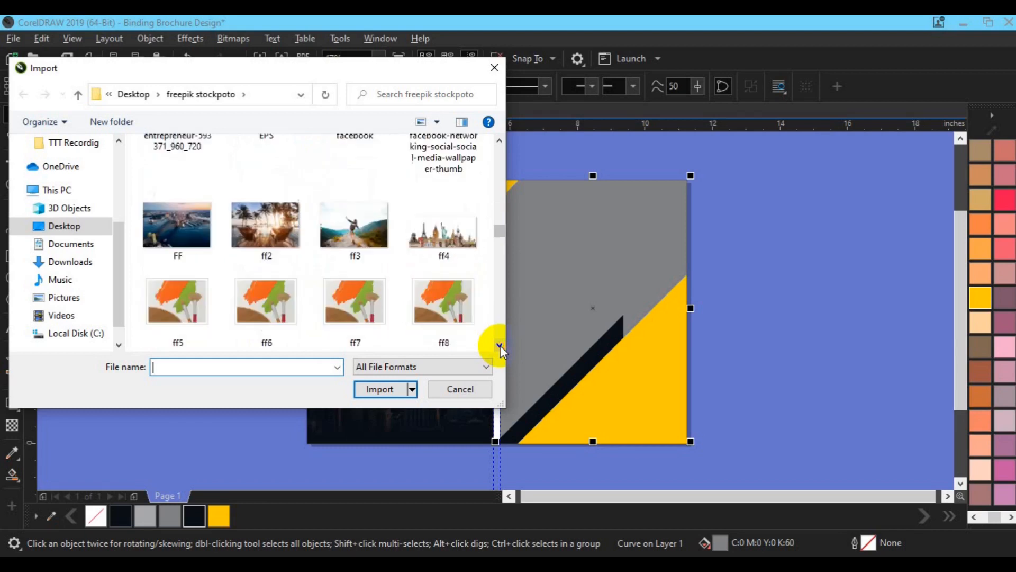
pyautogui.scroll(-12, 500, 346)
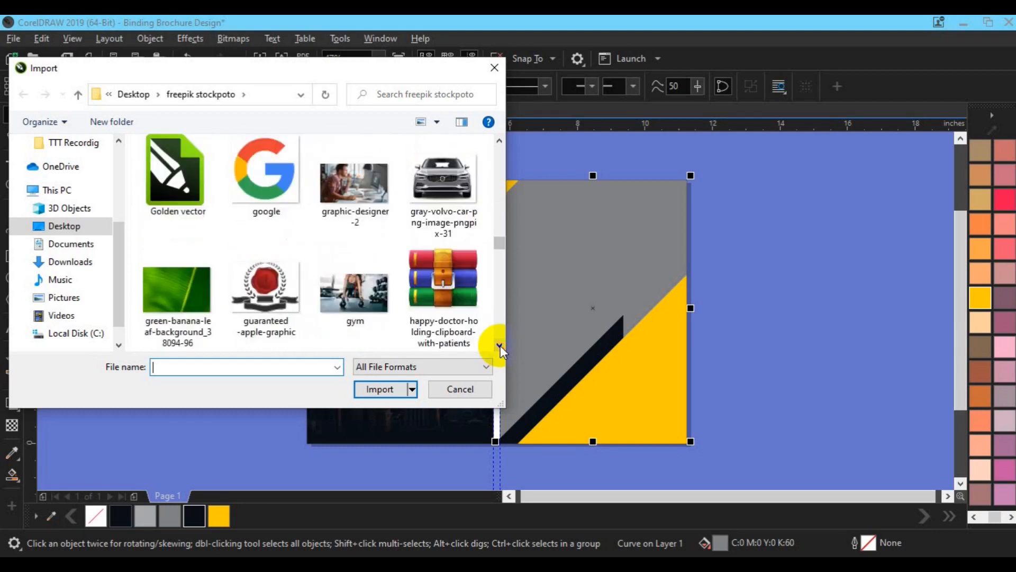
pyautogui.click(203, 220)
pyautogui.click(380, 389)
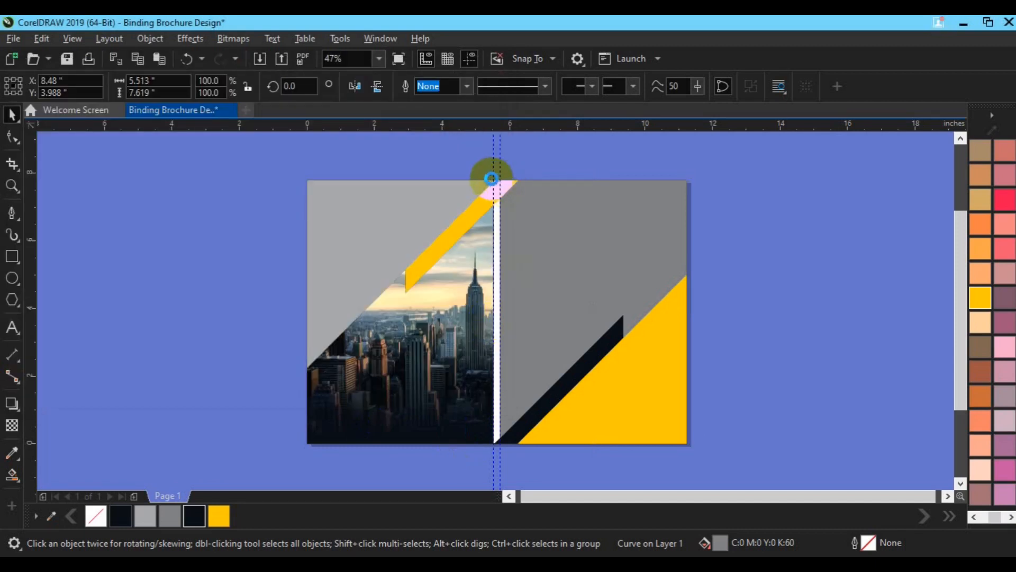
pyautogui.moveTo(491, 180); pyautogui.dragTo(882, 477)
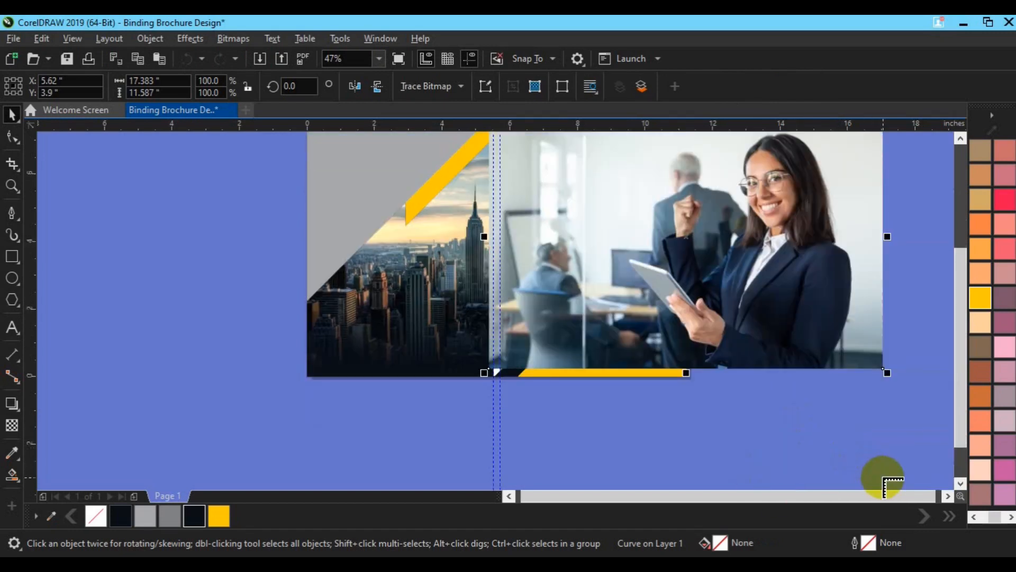
# Scale the businesswoman photo to about 9.9 by 6.6 inches and align its left edge with the spine strip's right edge
pyautogui.moveTo(762, 303); pyautogui.dragTo(690, 298)
pyautogui.press('h')
pyautogui.moveTo(694, 246); pyautogui.dragTo(625, 333)
pyautogui.press('space')
pyautogui.moveTo(622, 371); pyautogui.dragTo(564, 331)
pyautogui.moveTo(668, 429); pyautogui.dragTo(641, 409)
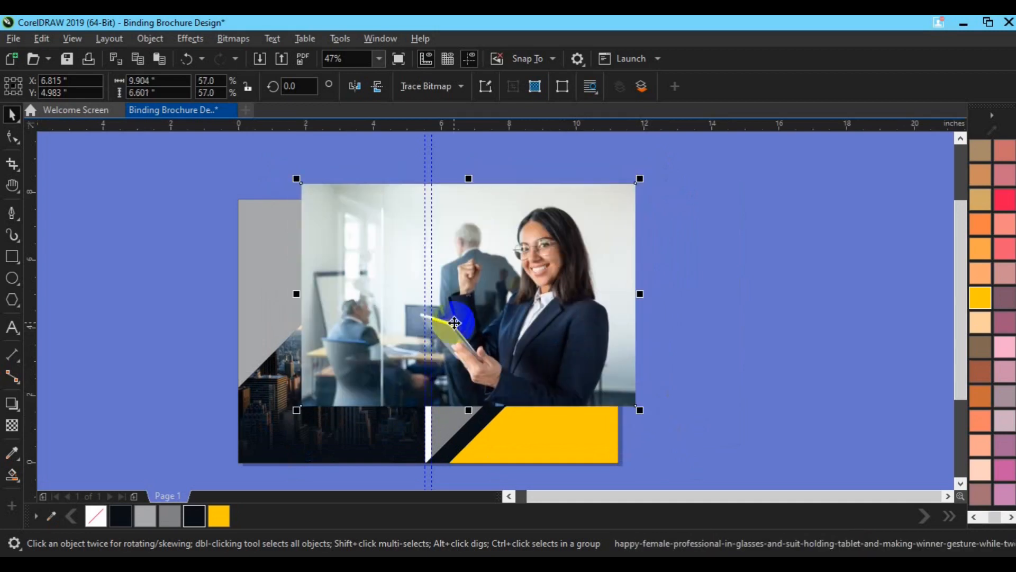
pyautogui.moveTo(489, 278); pyautogui.dragTo(598, 267)
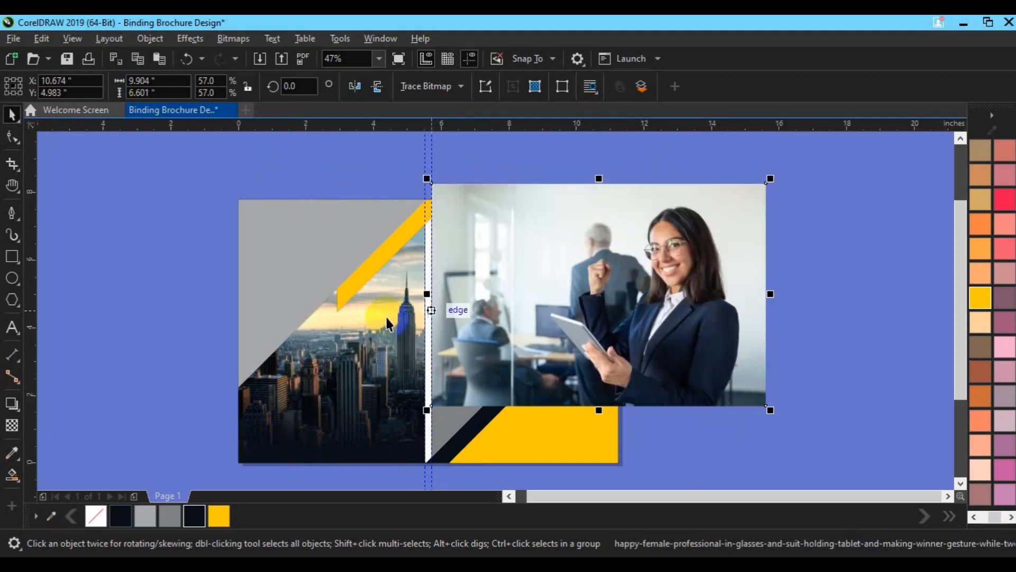
# Shift the businesswoman photo to the right and PowerClip it inside the gray cover area right of the spine strip
pyautogui.press('Escape')
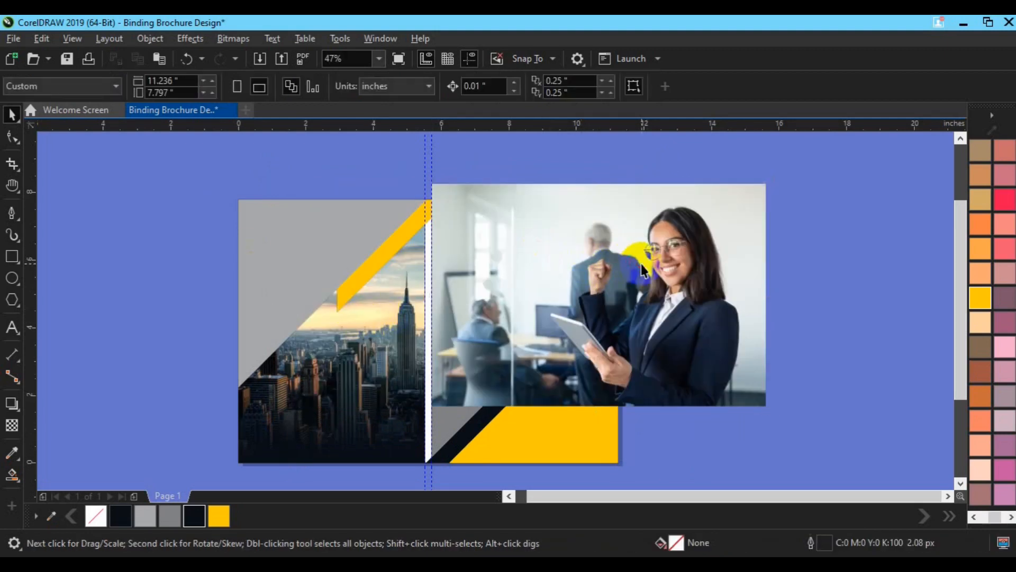
pyautogui.click(647, 289)
pyautogui.press('Escape')
pyautogui.click(636, 303)
pyautogui.moveTo(636, 303); pyautogui.dragTo(687, 303)
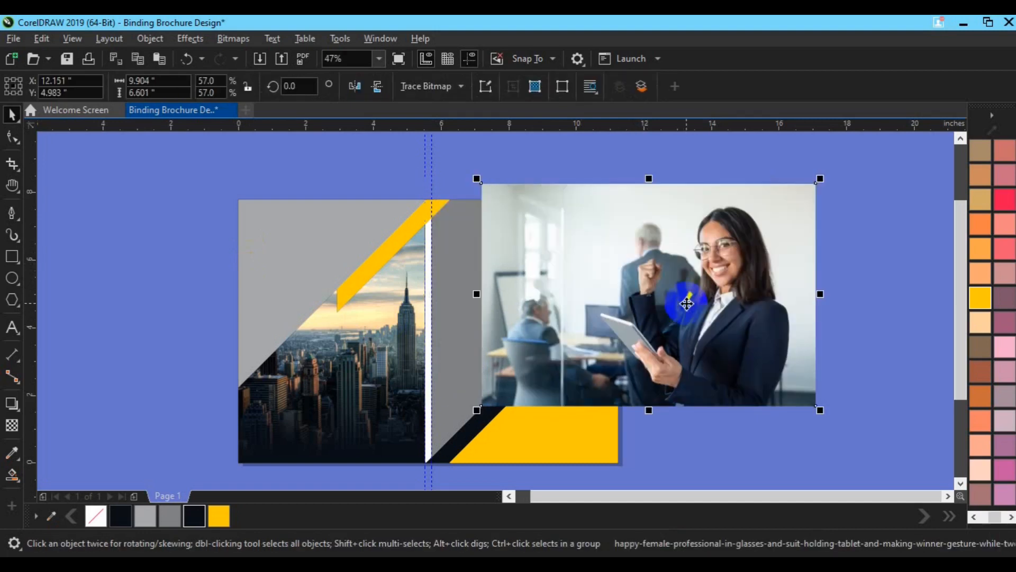
pyautogui.click(159, 45)
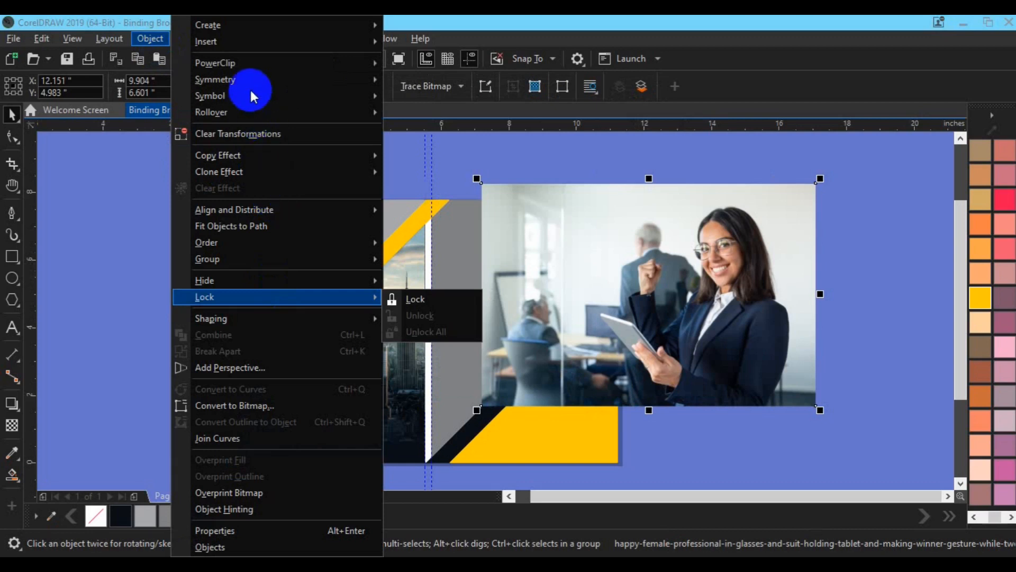
pyautogui.moveTo(249, 63)
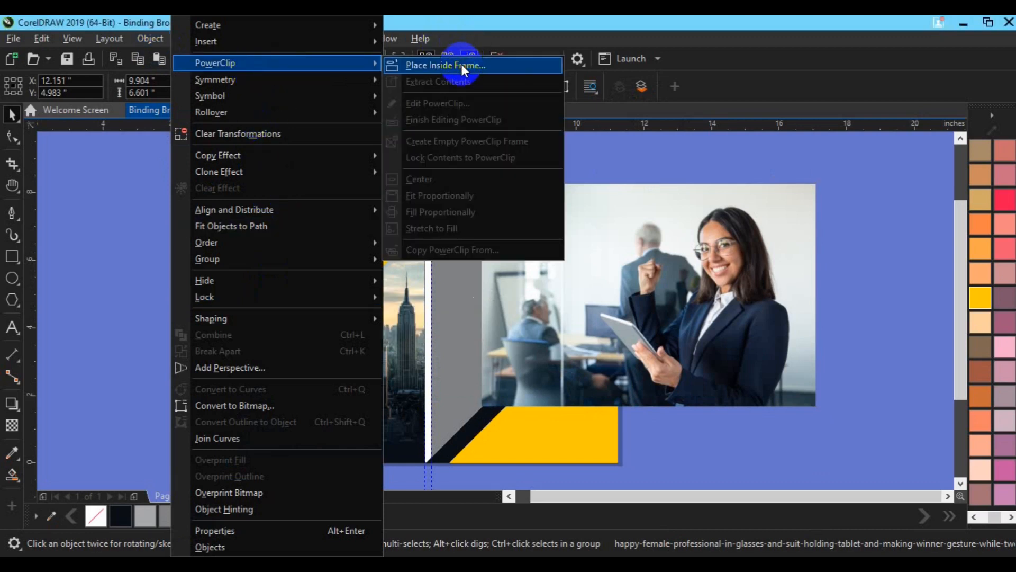
pyautogui.click(462, 65)
pyautogui.click(433, 332)
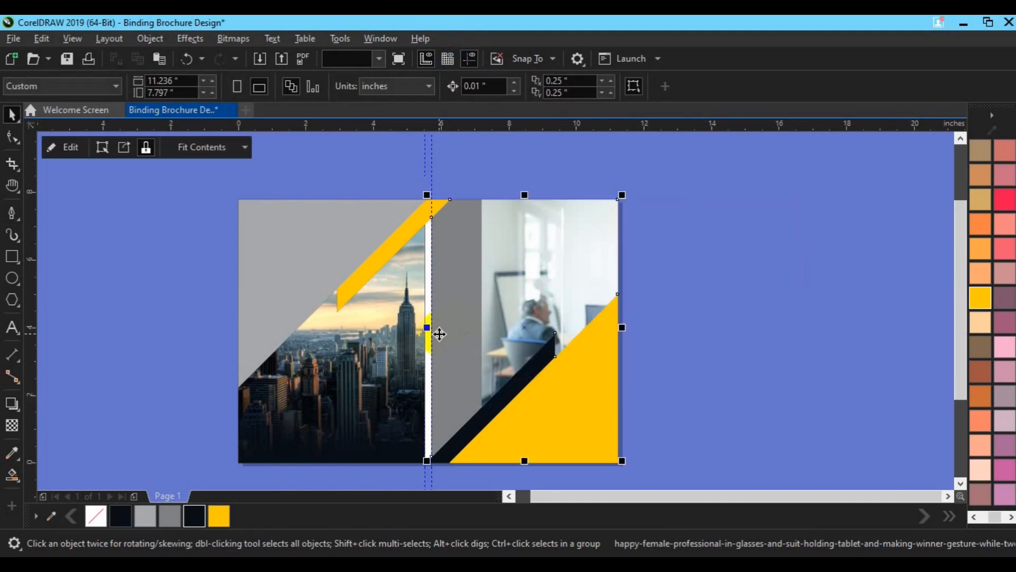
# Edit the PowerClip contents and move the photo left so the woman sits within the frame, nudging it slightly upward
pyautogui.click(74, 148)
pyautogui.moveTo(623, 347); pyautogui.dragTo(478, 349)
pyautogui.moveTo(577, 402); pyautogui.dragTo(567, 381)
pyautogui.moveTo(530, 353)
pyautogui.mouseDown()
pyautogui.moveTo(545, 351)
pyautogui.moveTo(546, 365)
pyautogui.mouseUp()
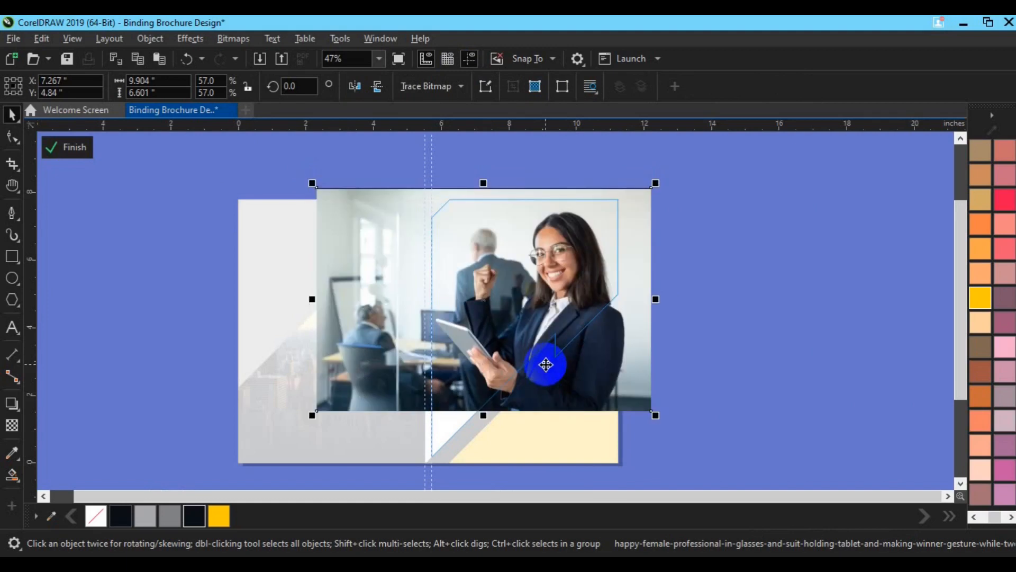
pyautogui.moveTo(546, 365); pyautogui.dragTo(545, 364)
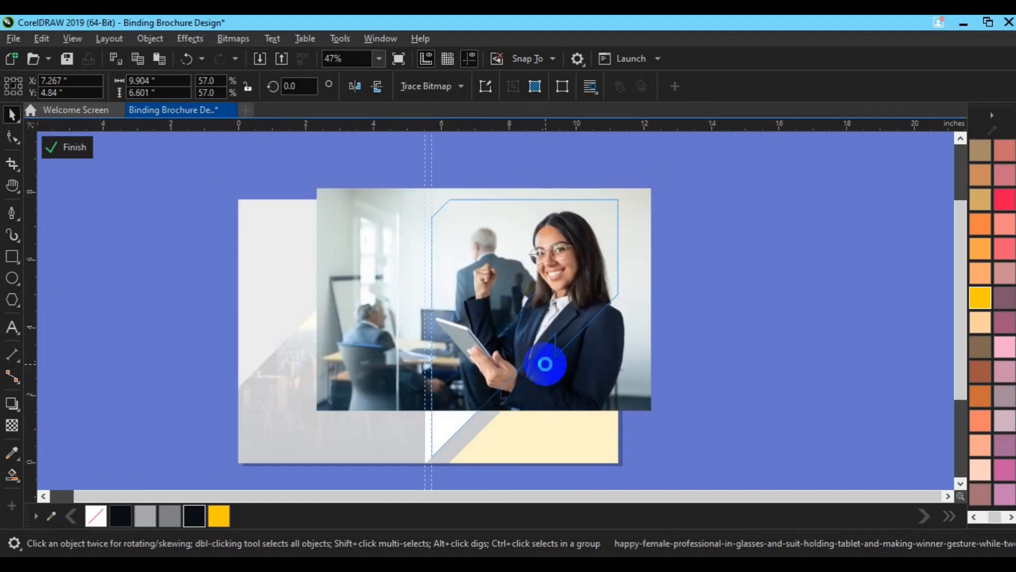
pyautogui.press('Up')
pyautogui.press('Up')
pyautogui.press('Up')
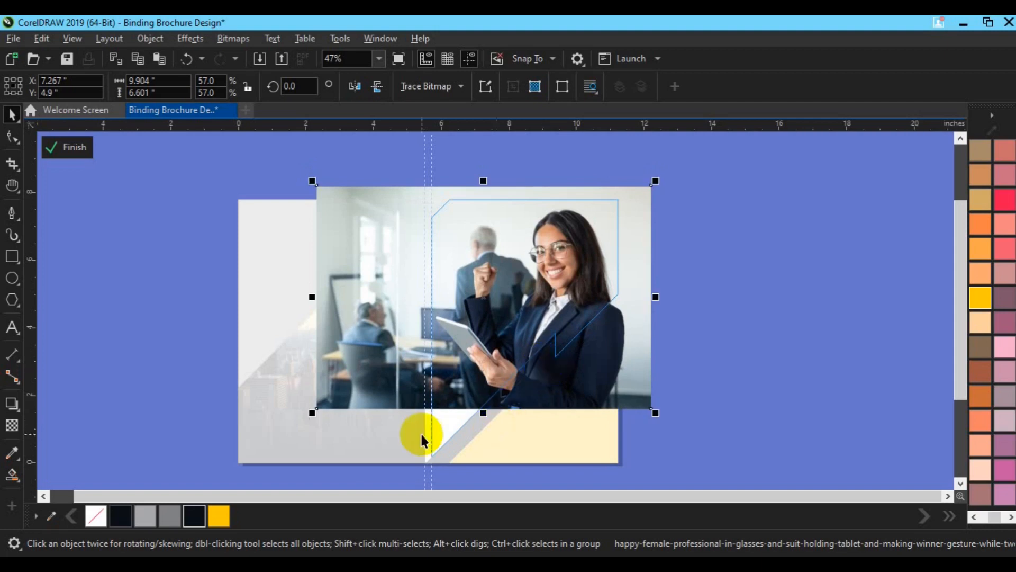
# Draw a rectangle about 11 by 1.9 inches overlapping the photo's bottom edge and intersect it with the photo
pyautogui.click(10, 258)
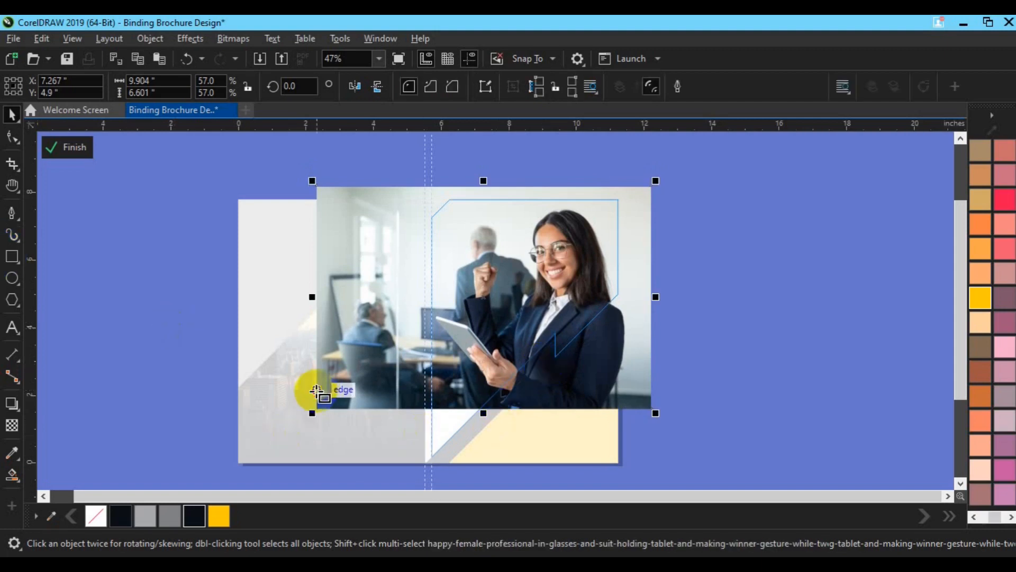
pyautogui.moveTo(312, 397); pyautogui.dragTo(686, 461)
pyautogui.press('space')
pyautogui.click(379, 258)
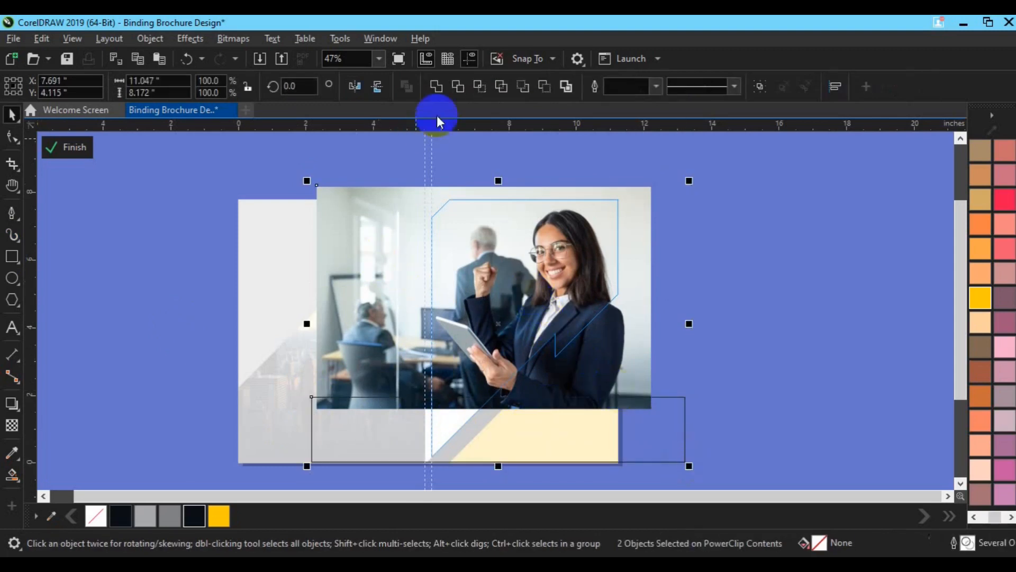
pyautogui.click(479, 87)
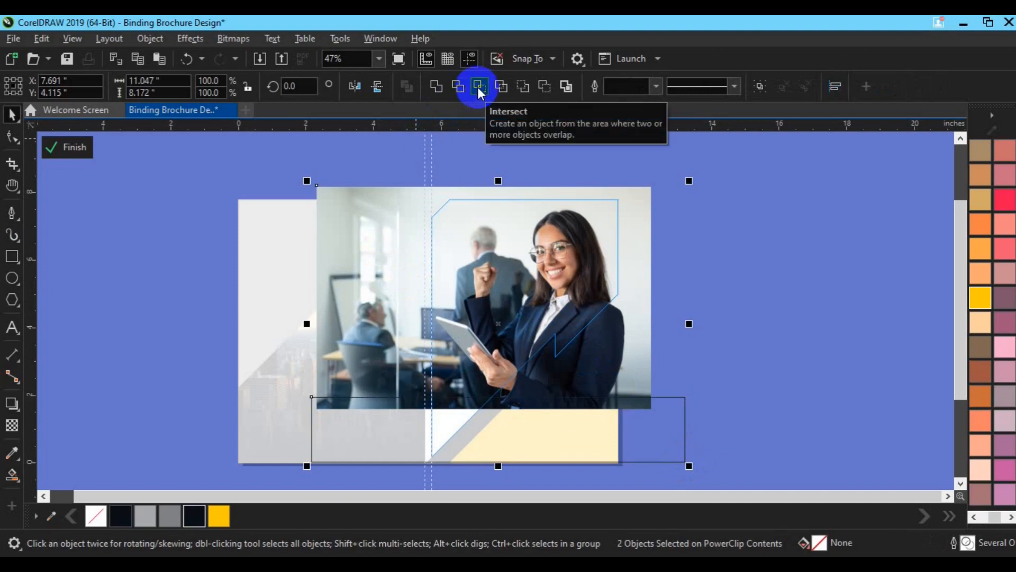
# Delete the helper rectangle and stretch the intersected photo strip down to the page's bottom edge, about 1.95 inches tall
pyautogui.click(659, 442)
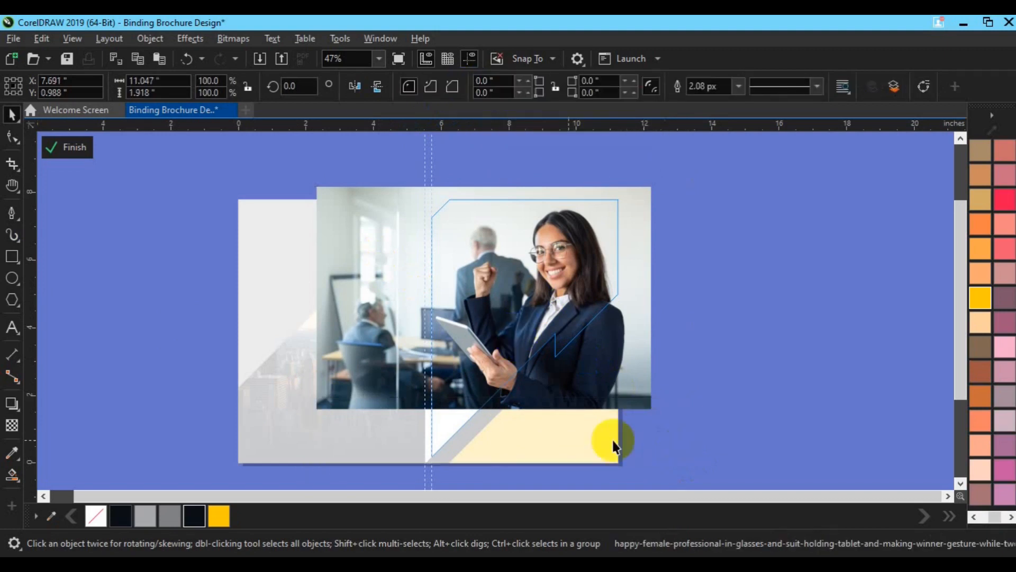
pyautogui.click(360, 406)
pyautogui.moveTo(483, 414); pyautogui.dragTo(483, 466)
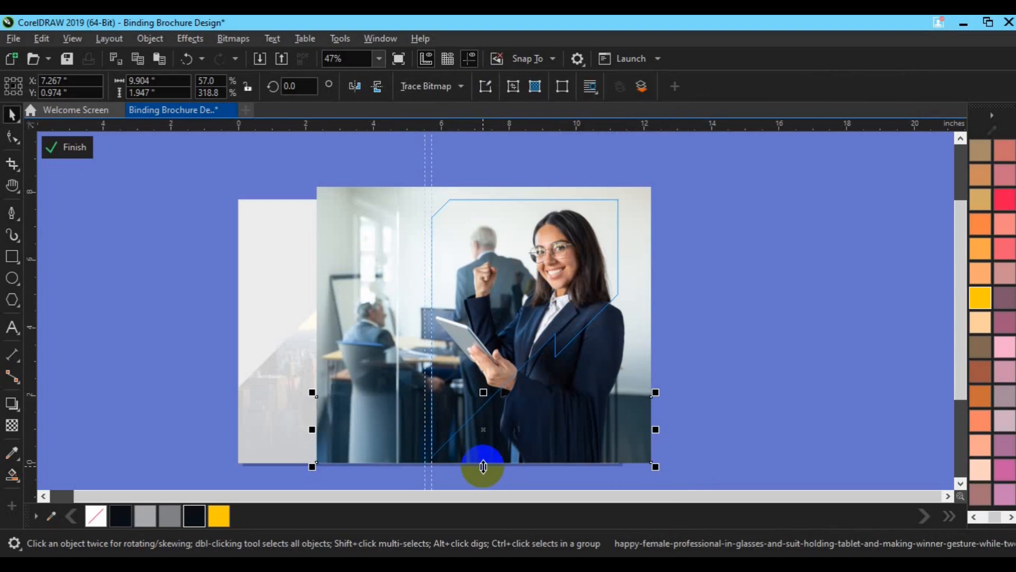
# Finish editing the businesswoman PowerClip, remove the outlines from all cover objects and save the document
pyautogui.click(81, 155)
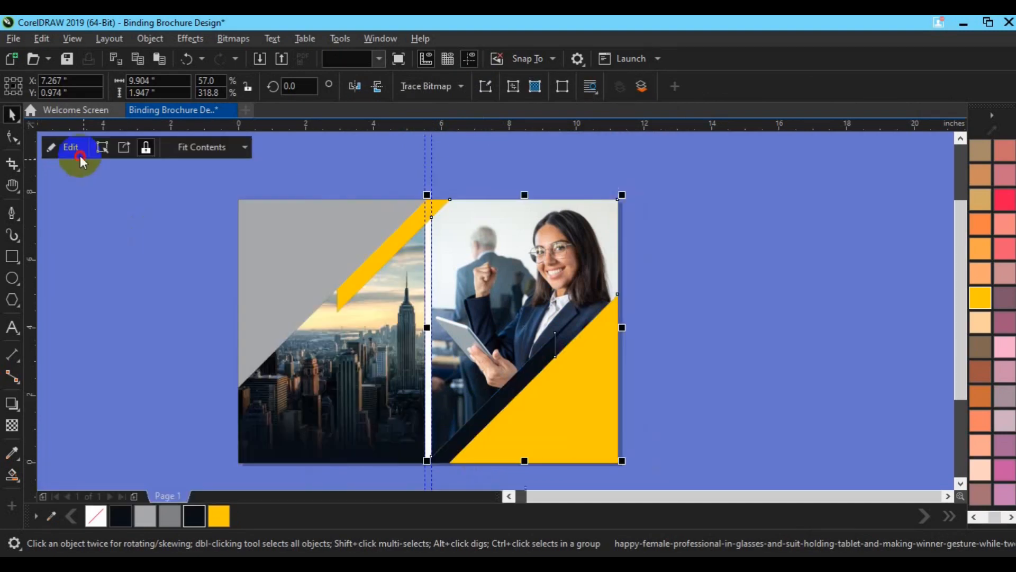
pyautogui.click(728, 317)
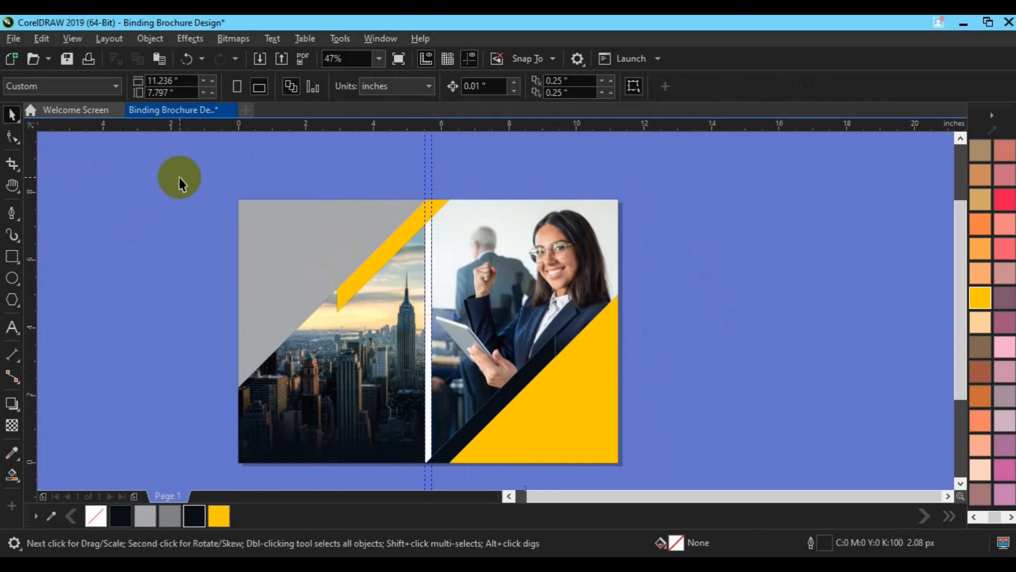
pyautogui.moveTo(324, 265); pyautogui.dragTo(702, 473)
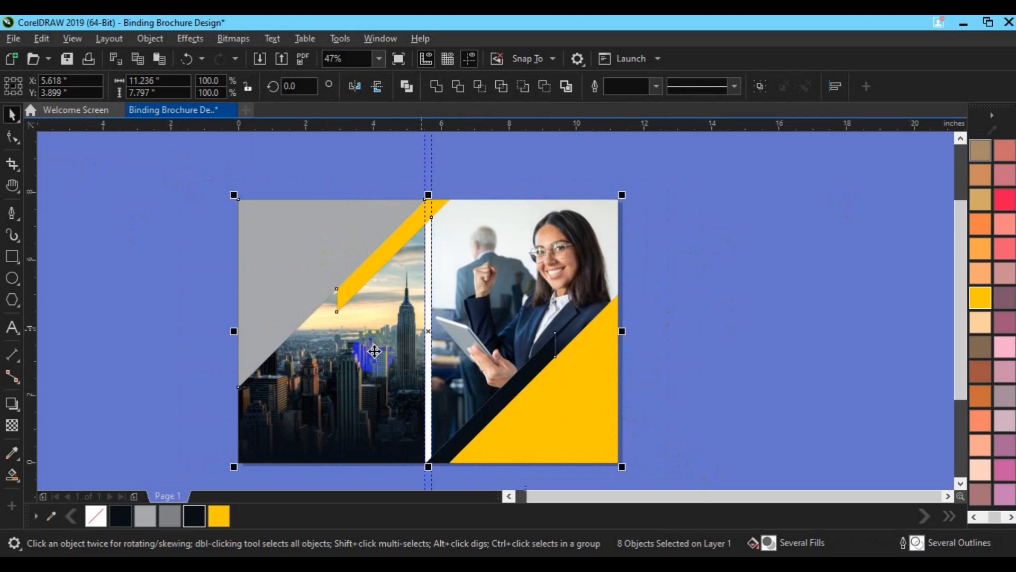
pyautogui.rightClick(98, 516)
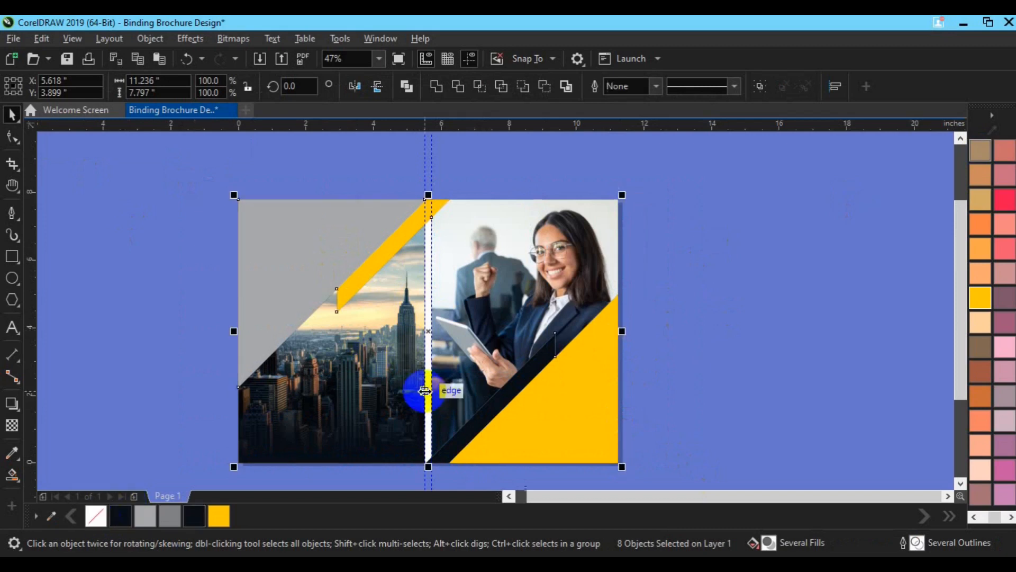
pyautogui.click(651, 334)
pyautogui.hotkey('ctrl', 's')
# Fill the gray shape in the back cover's upper-left corner with dark navy and save the document
pyautogui.click(281, 321)
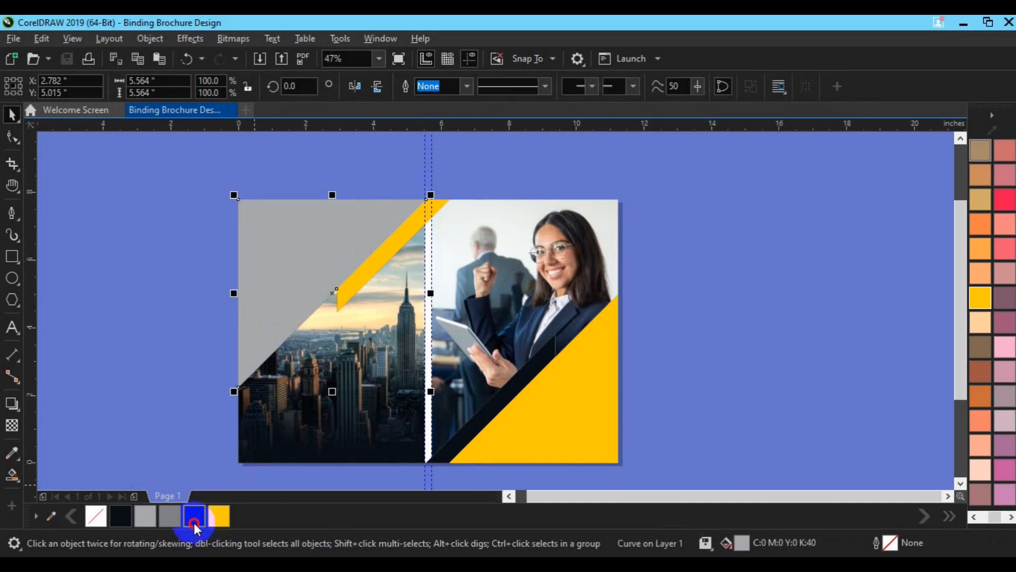
pyautogui.click(195, 518)
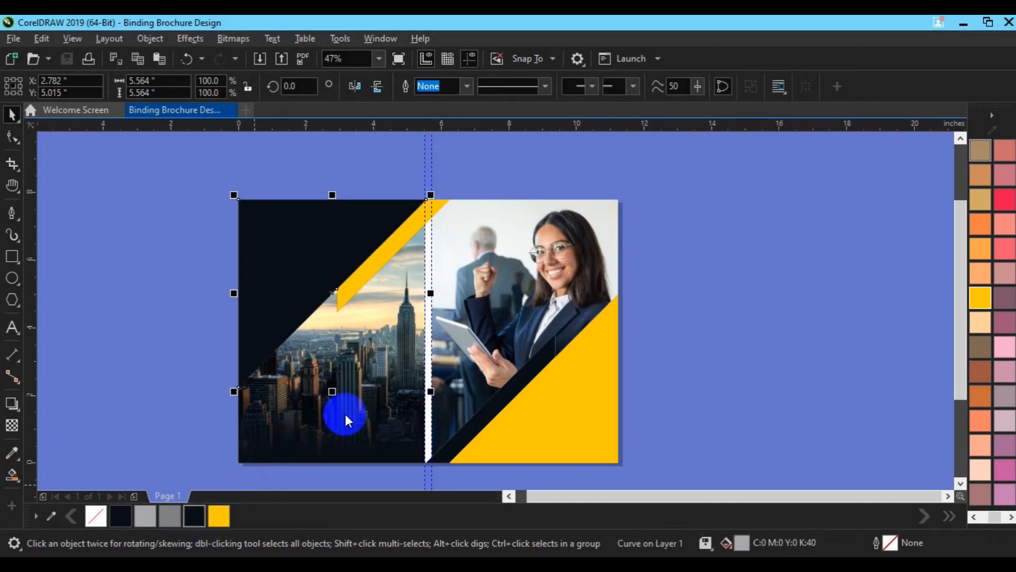
pyautogui.doubleClick(334, 436)
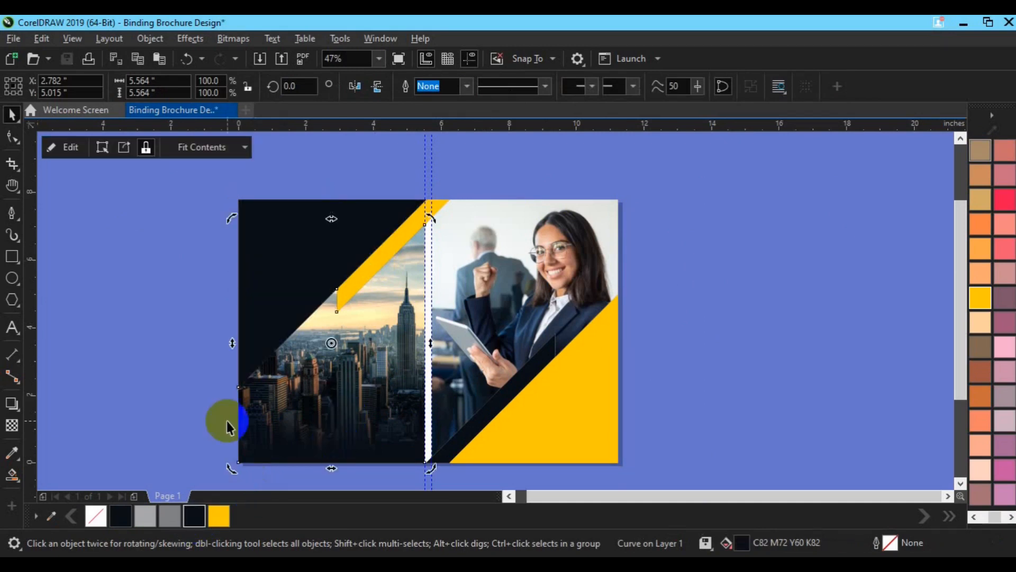
pyautogui.hotkey('ctrl', 's')
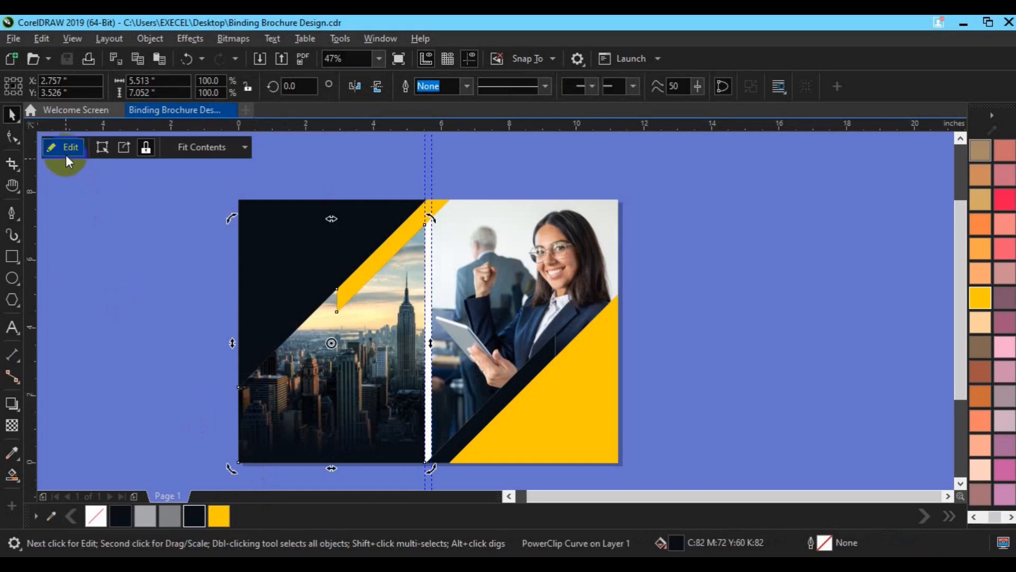
# Edit the city photo's PowerClip contents and move the start of its vertical fountain transparency slightly higher
pyautogui.click(65, 150)
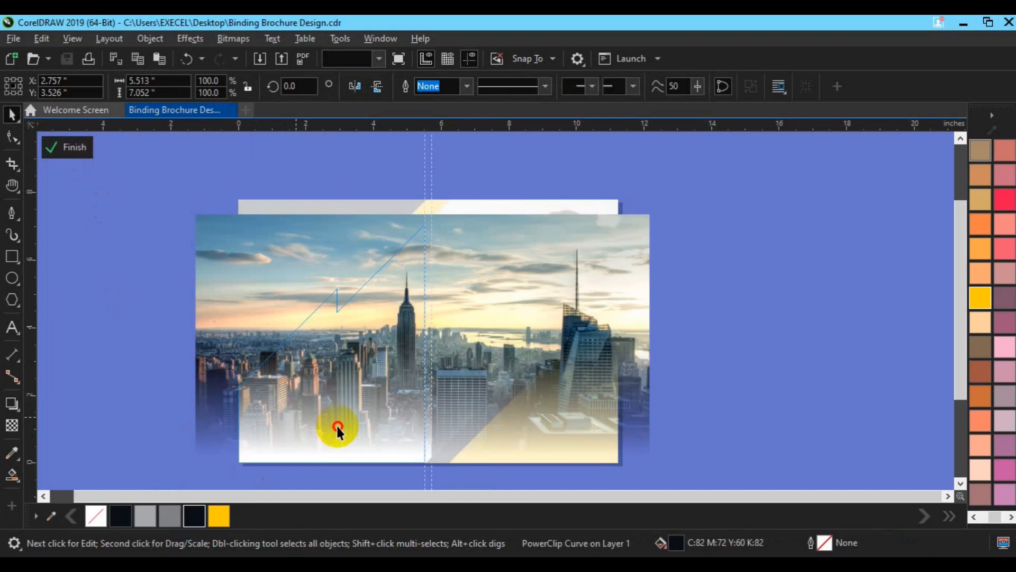
pyautogui.click(335, 424)
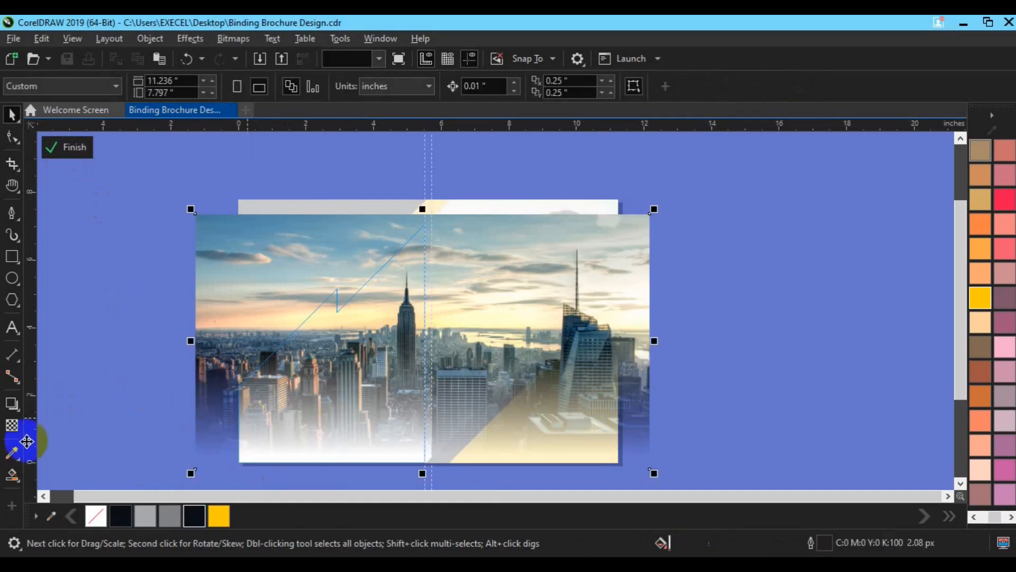
pyautogui.click(11, 426)
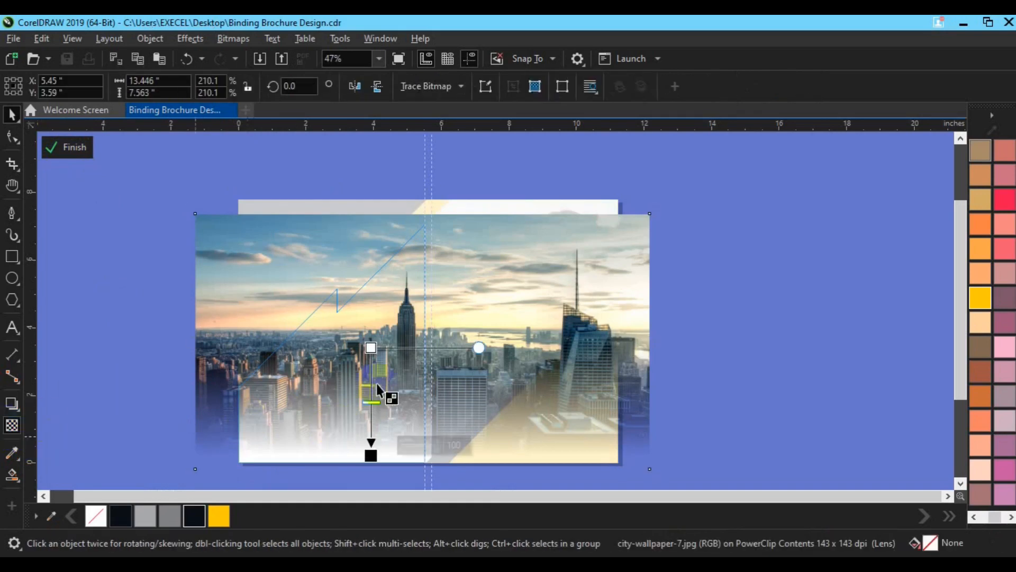
pyautogui.moveTo(371, 349); pyautogui.dragTo(370, 335)
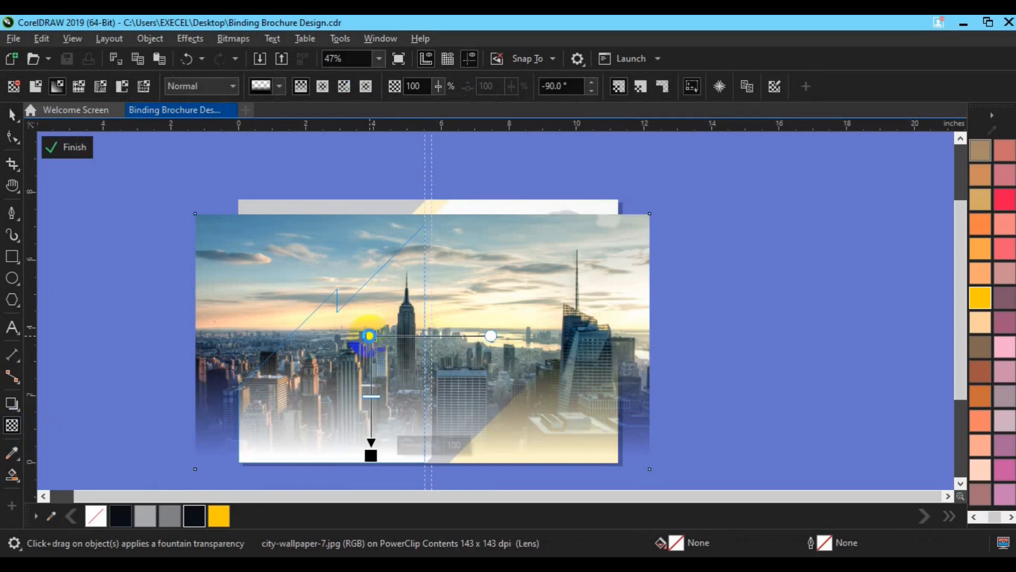
pyautogui.click(370, 335)
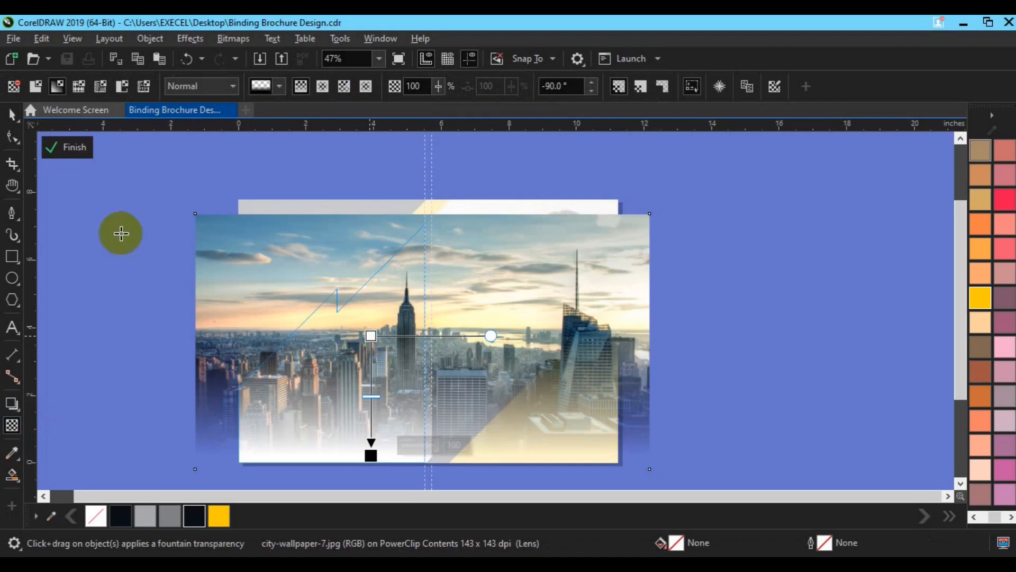
pyautogui.click(71, 150)
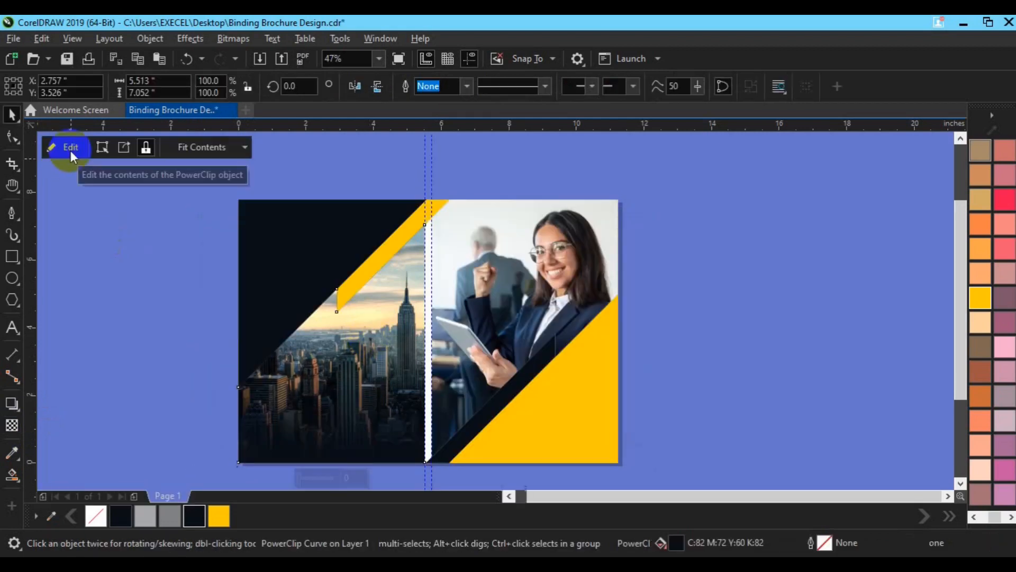
pyautogui.click(148, 271)
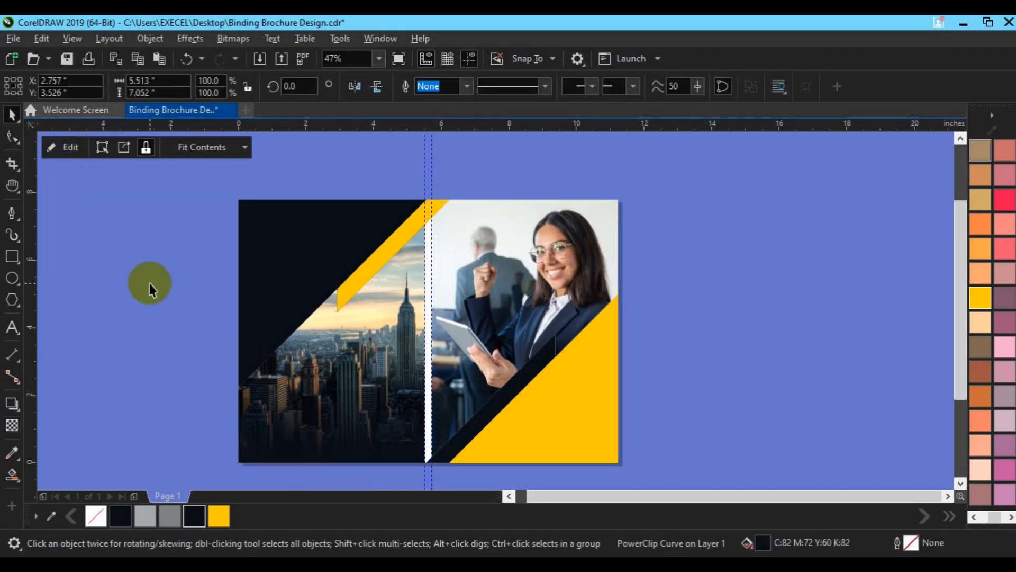
# Select all the cover artwork again, clear every outline and save the document
pyautogui.moveTo(190, 183); pyautogui.dragTo(671, 472)
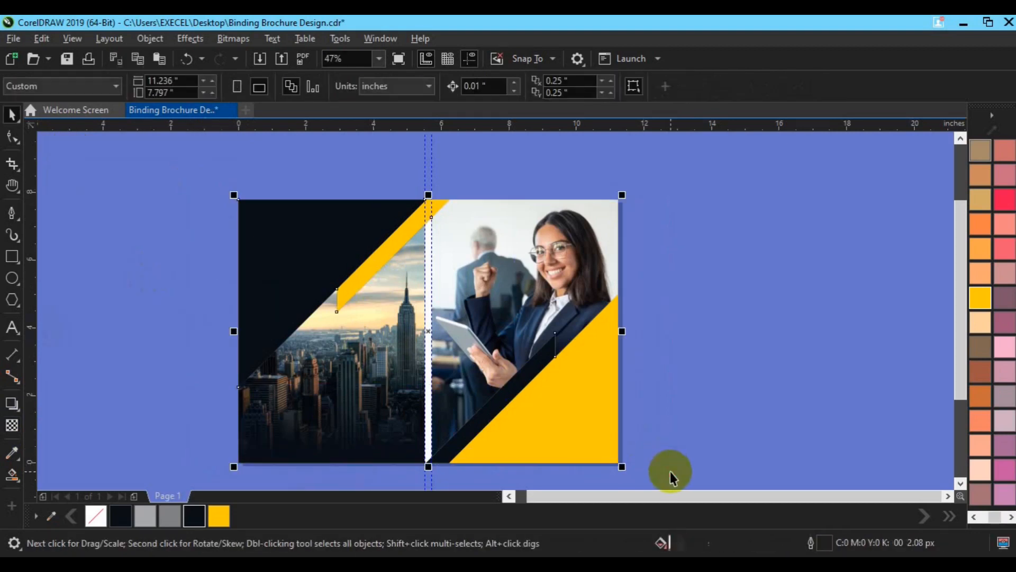
pyautogui.rightClick(101, 524)
pyautogui.click(685, 258)
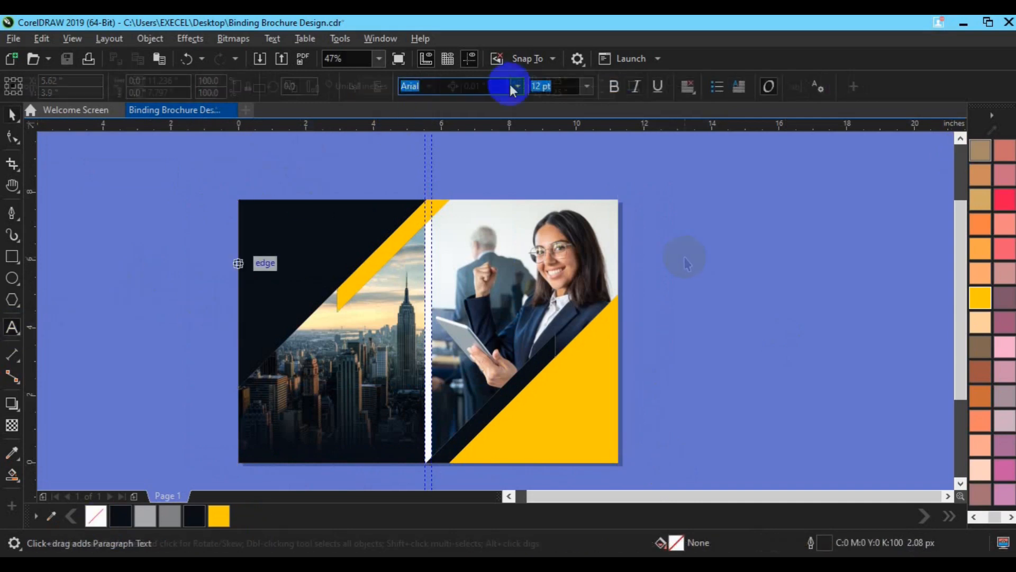
# Add artistic text reading THE, CORPORATE and MARKETER on three lines at the back cover's left edge
pyautogui.hotkey('alt', 'Down')
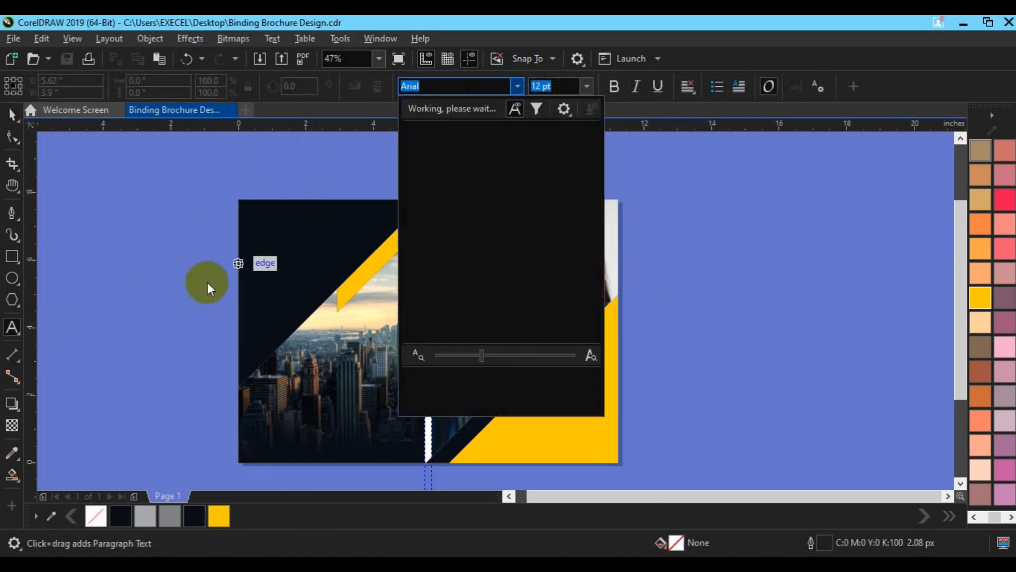
pyautogui.press('Escape')
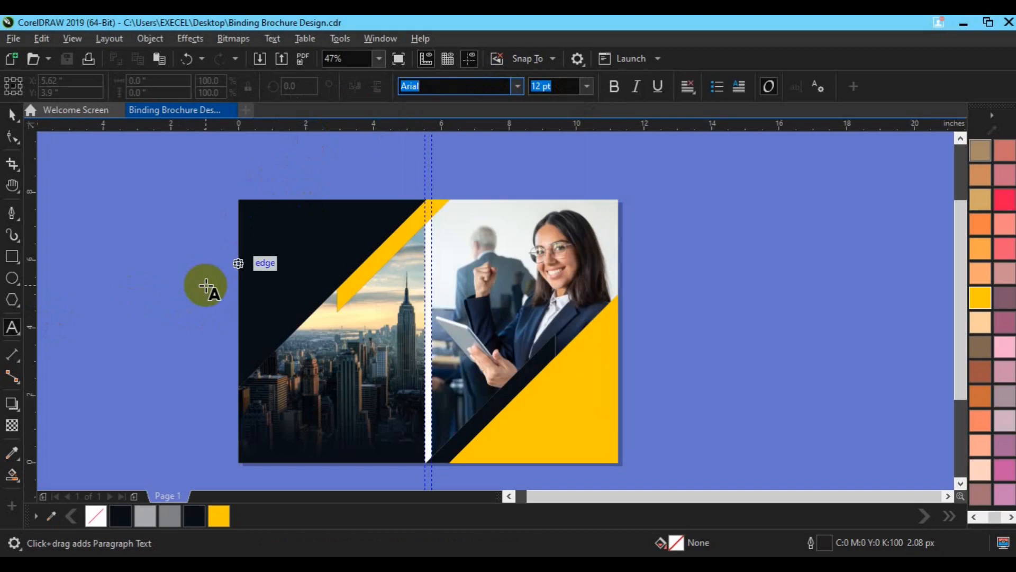
pyautogui.click(198, 368)
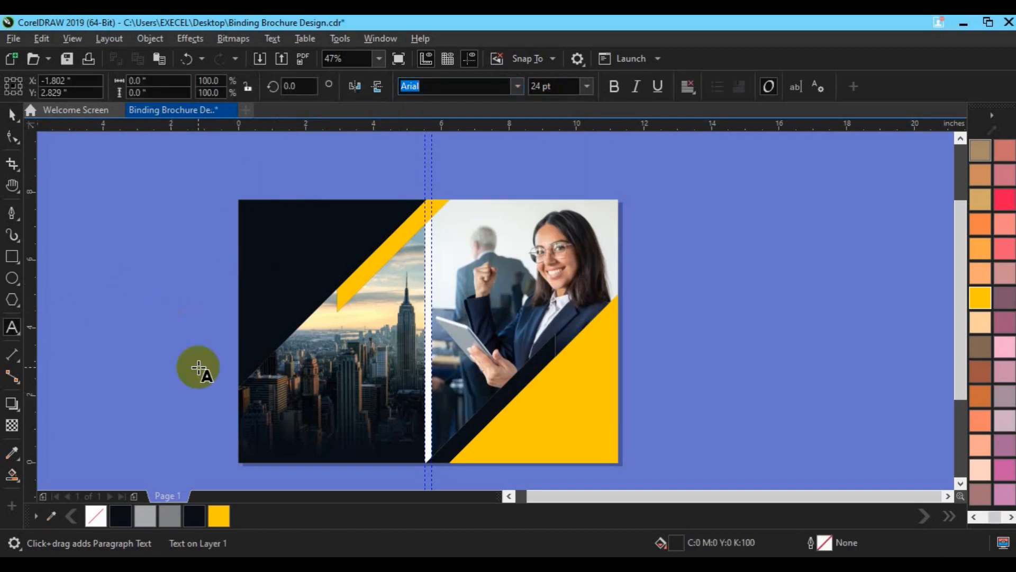
pyautogui.write('THE')
pyautogui.press('Return')
pyautogui.write('CORPORAT')
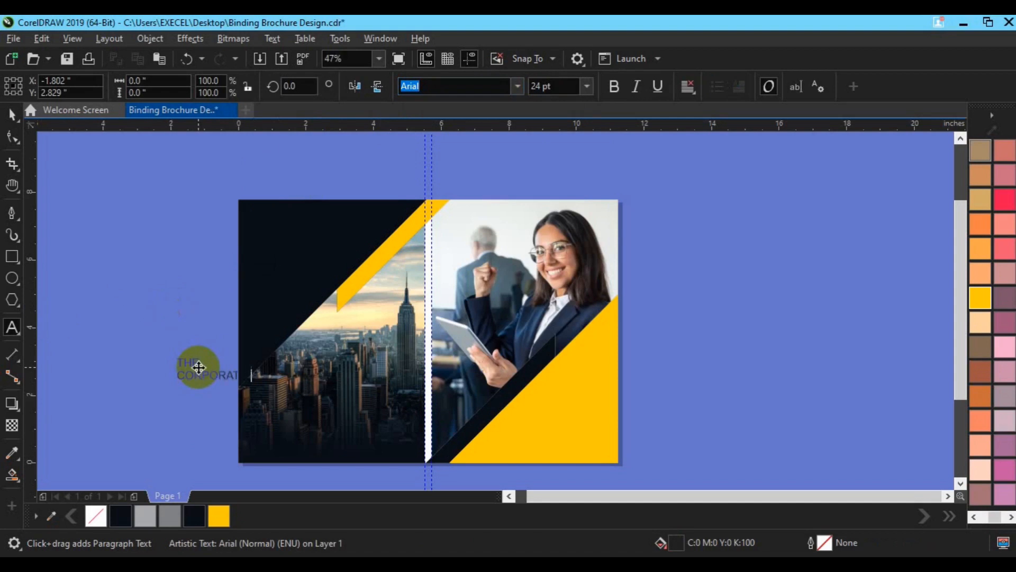
pyautogui.press('Escape')
pyautogui.press('Return')
pyautogui.write('MARKETER')
pyautogui.press('Escape')
pyautogui.click(11, 113)
# Right-align the three-line title text and move it onto the yellow triangle of the front cover
pyautogui.click(694, 95)
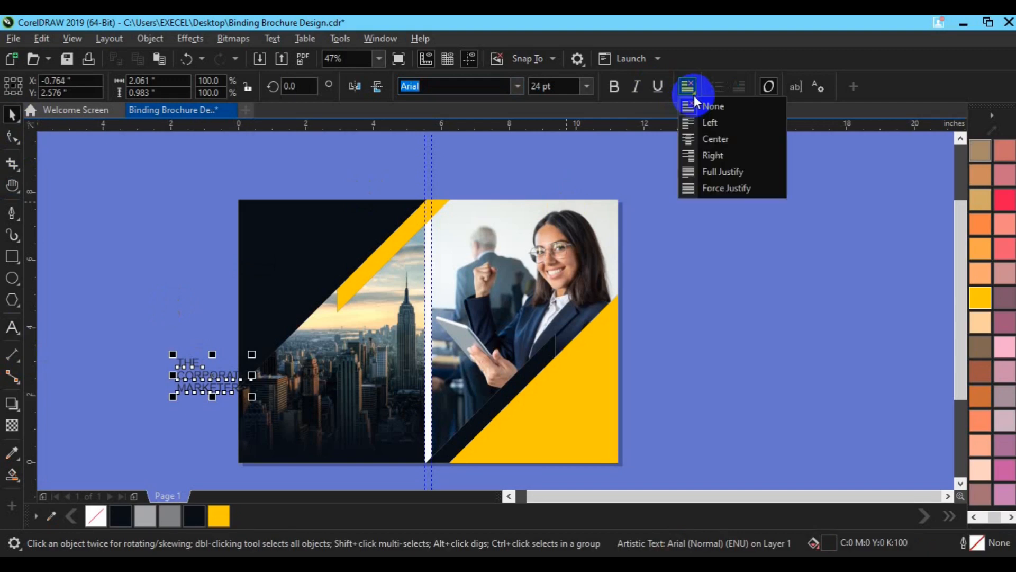
pyautogui.click(722, 157)
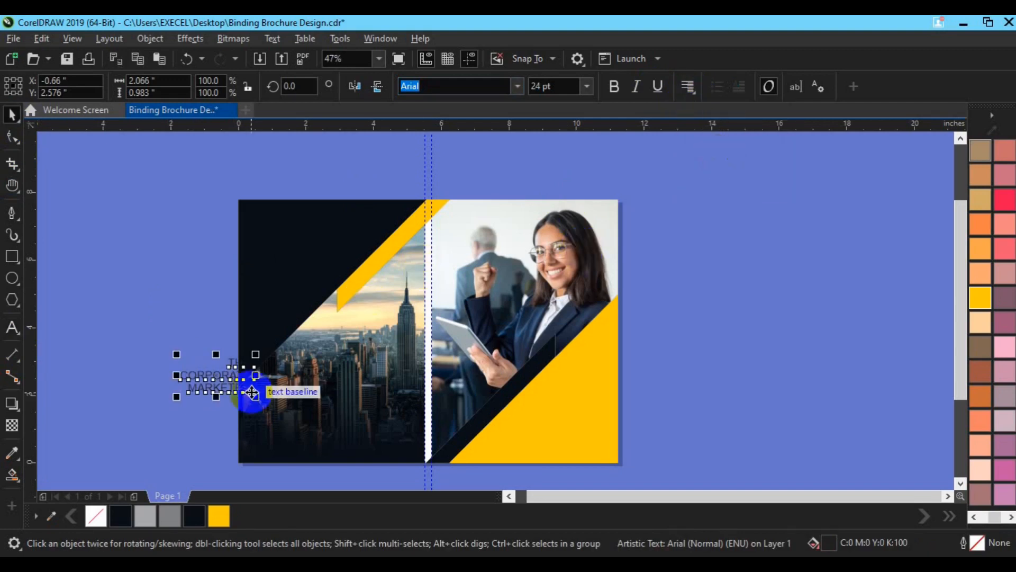
pyautogui.moveTo(216, 378); pyautogui.dragTo(573, 395)
# Set the title text's font to Lato Black with italics turned off
pyautogui.click(516, 87)
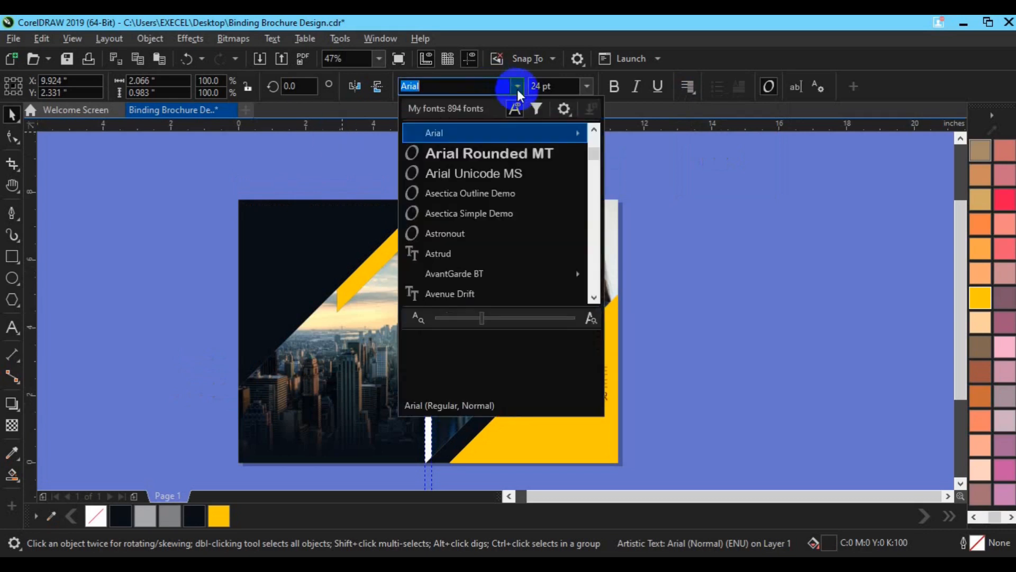
pyautogui.write('Lato')
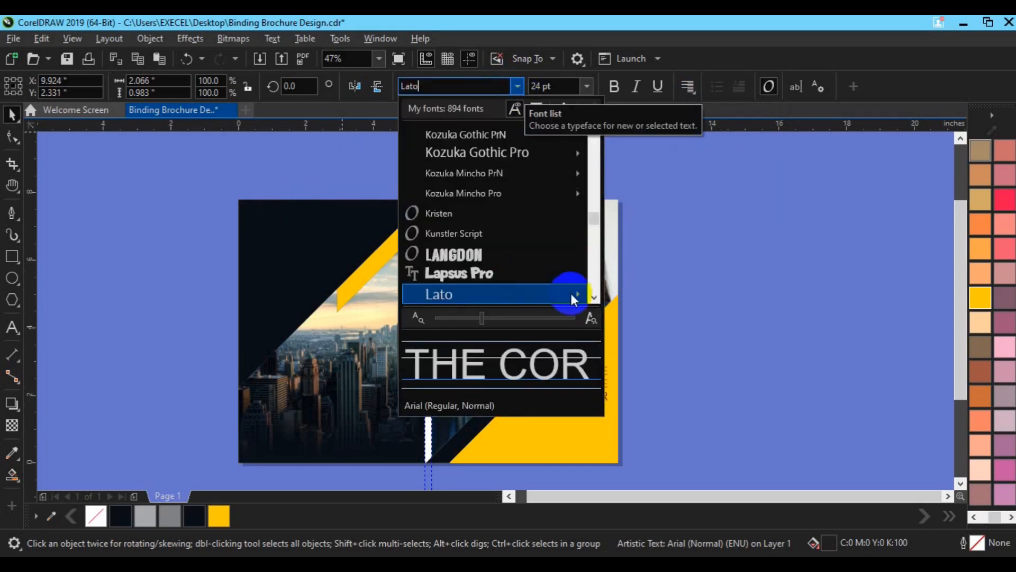
pyautogui.click(577, 294)
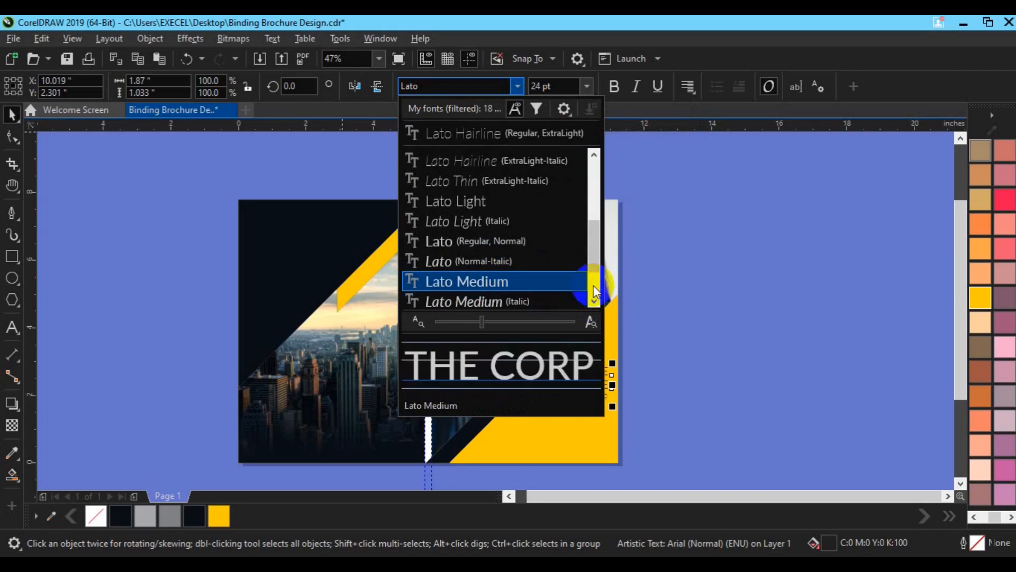
pyautogui.scroll(-1, 594, 288)
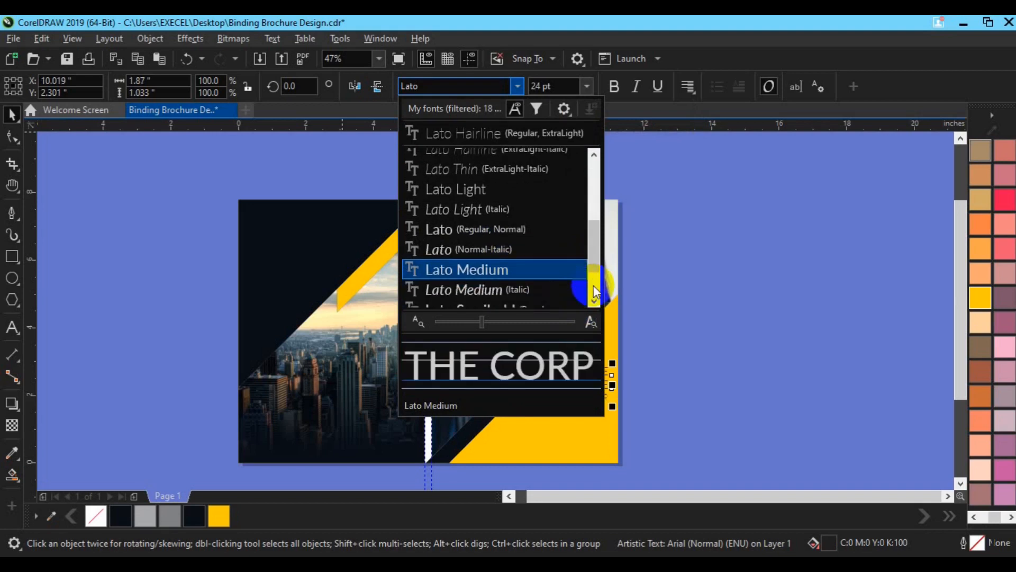
pyautogui.scroll(-2, 594, 303)
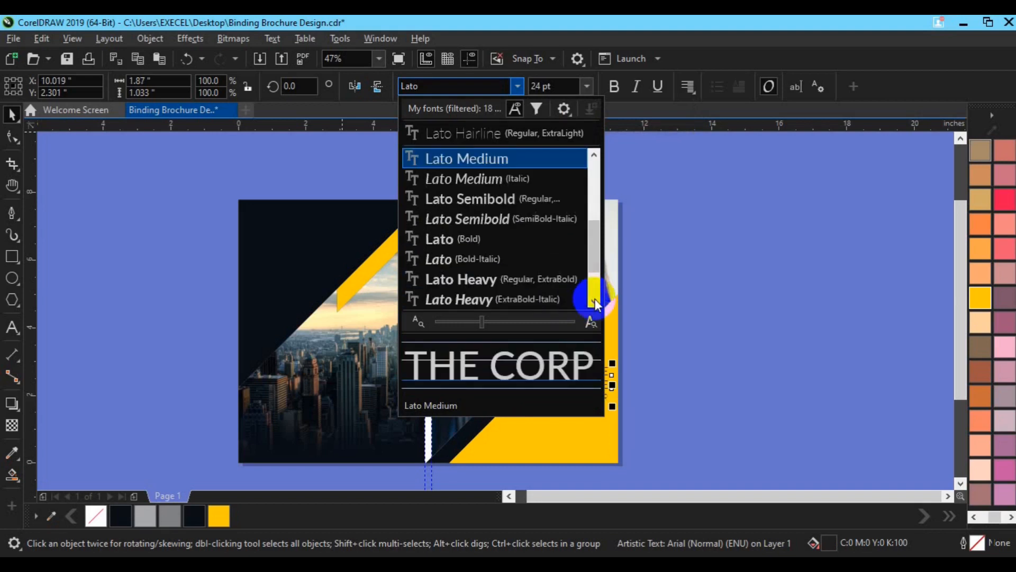
pyautogui.click(557, 274)
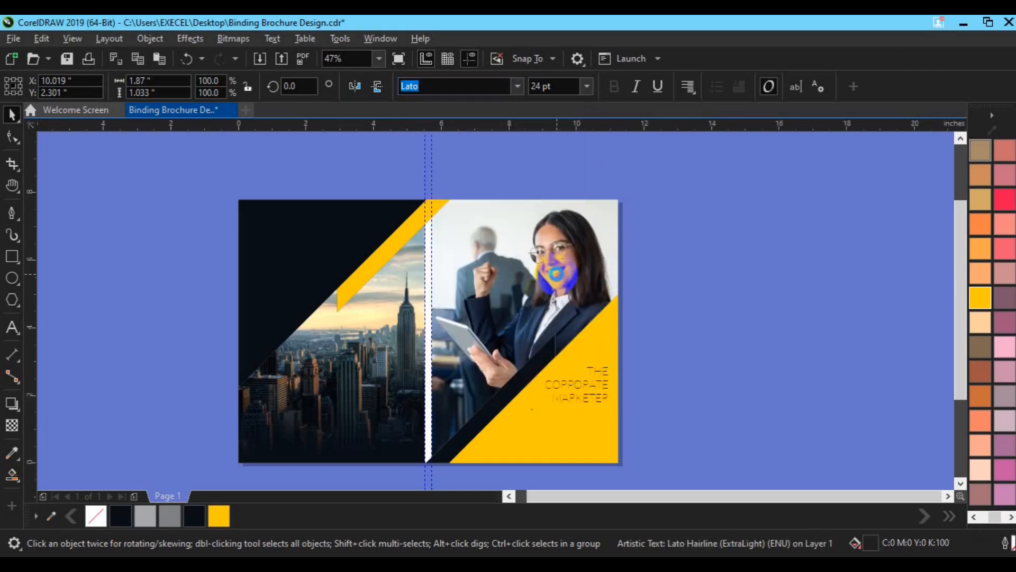
pyautogui.click(634, 88)
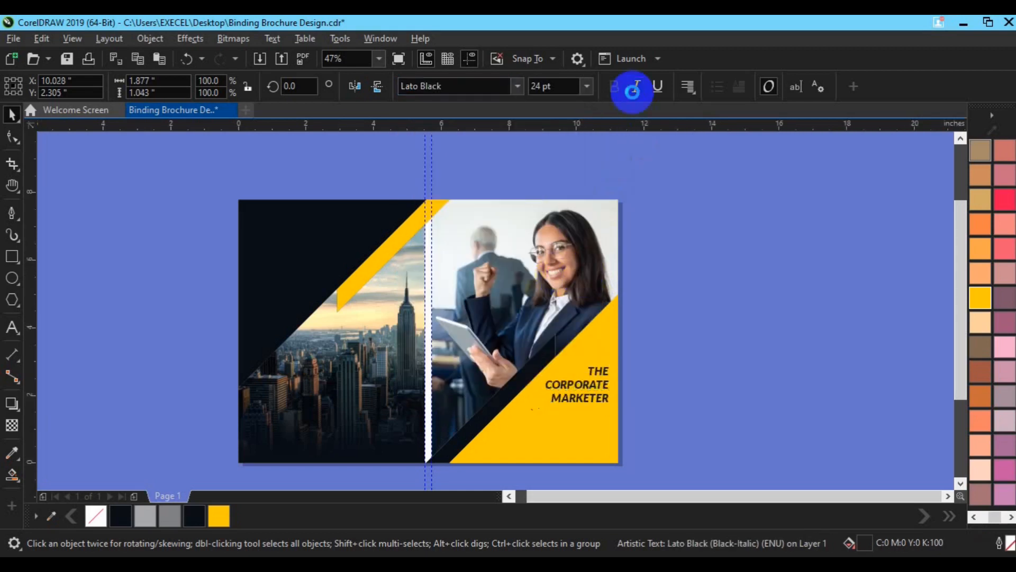
pyautogui.click(635, 88)
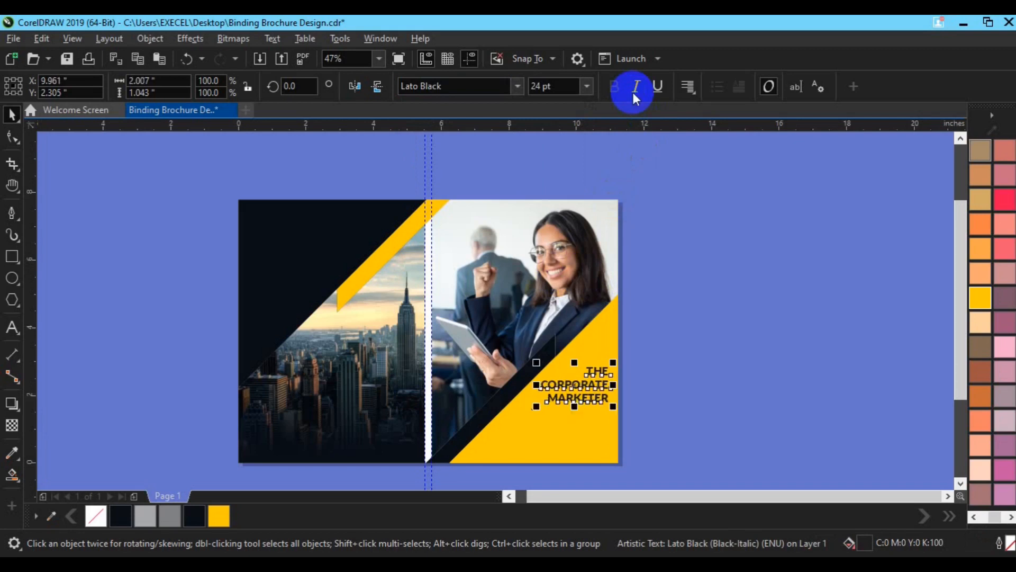
# Review the Lato font styles for the title text and set its size to 28 pt
pyautogui.click(516, 92)
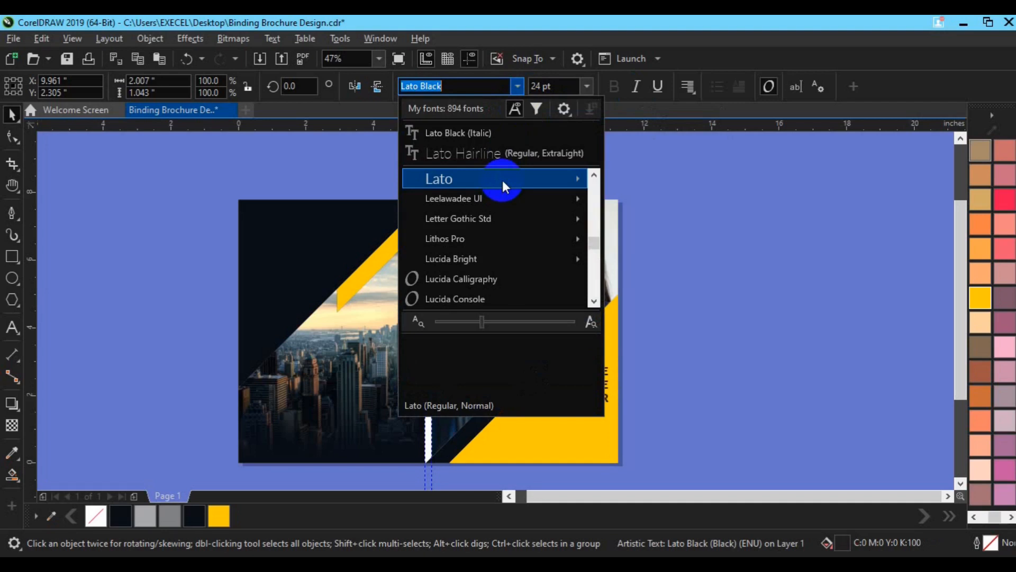
pyautogui.moveTo(503, 180)
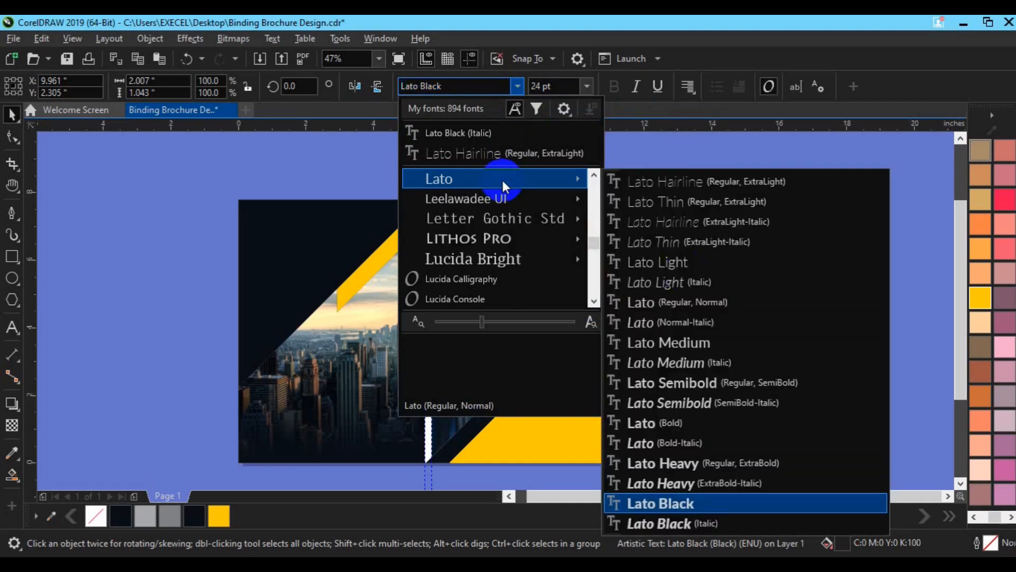
pyautogui.click(685, 423)
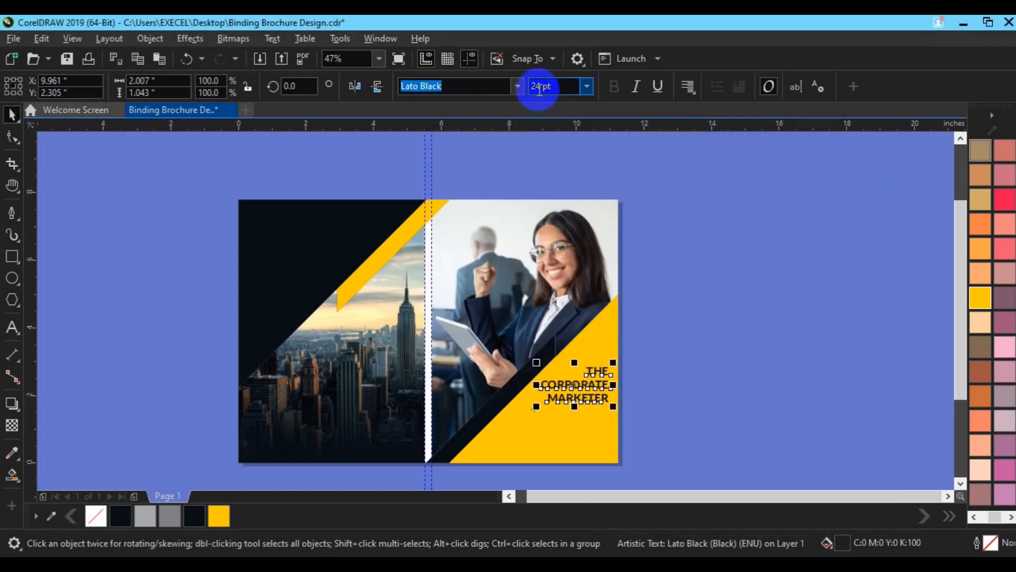
pyautogui.write('28')
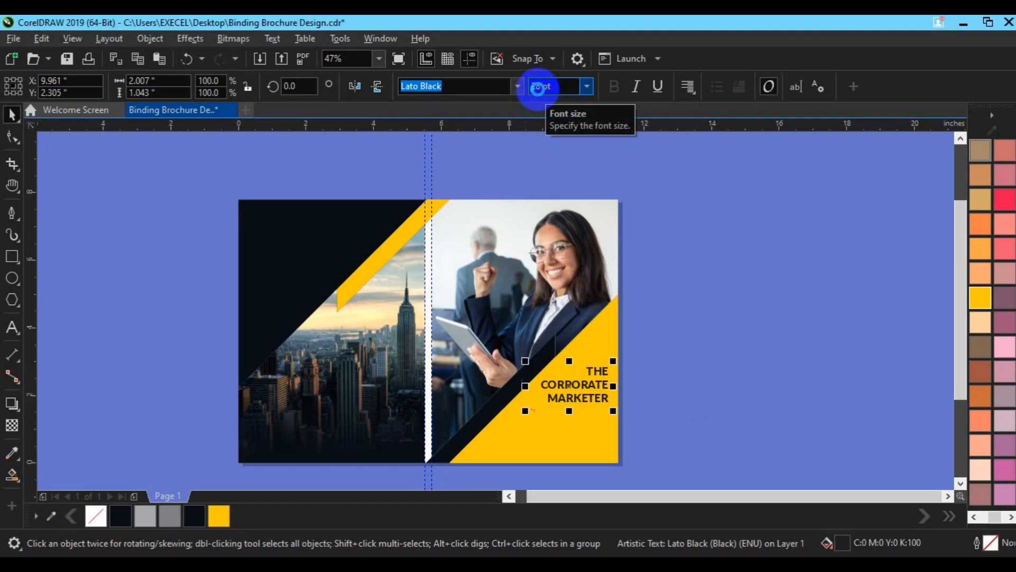
# Nudge the 28 pt title text slightly right and break it apart into separate lines
pyautogui.press('Return')
pyautogui.moveTo(583, 399); pyautogui.dragTo(584, 400)
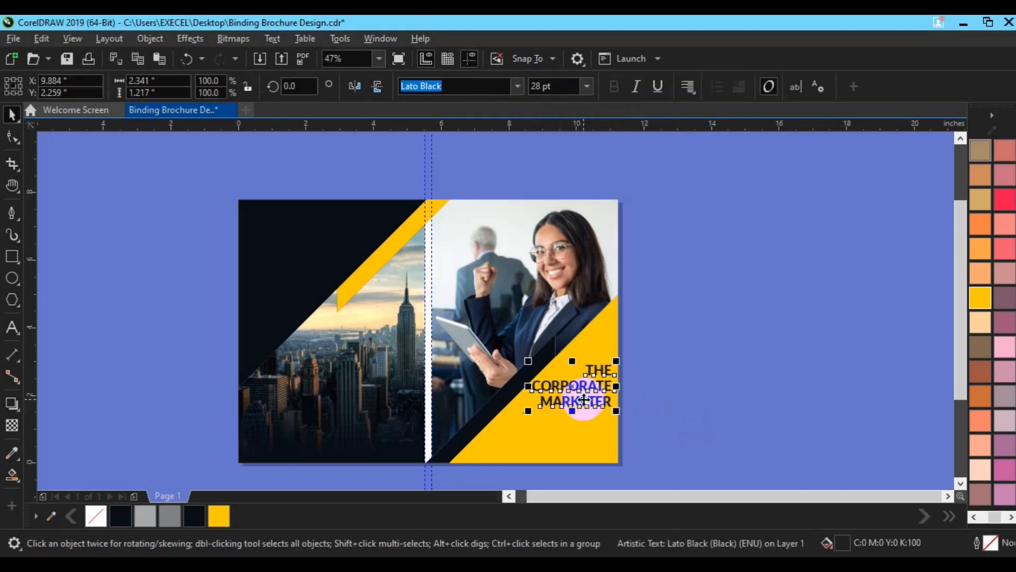
pyautogui.press('Right')
pyautogui.press('Right')
pyautogui.hotkey('ctrl', 'k')
pyautogui.click(584, 390)
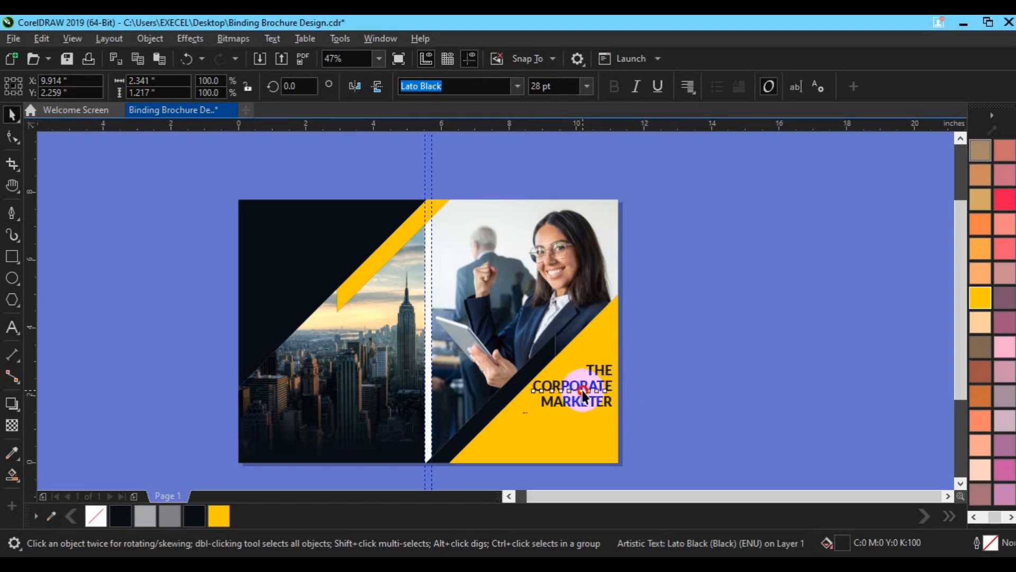
pyautogui.click(661, 220)
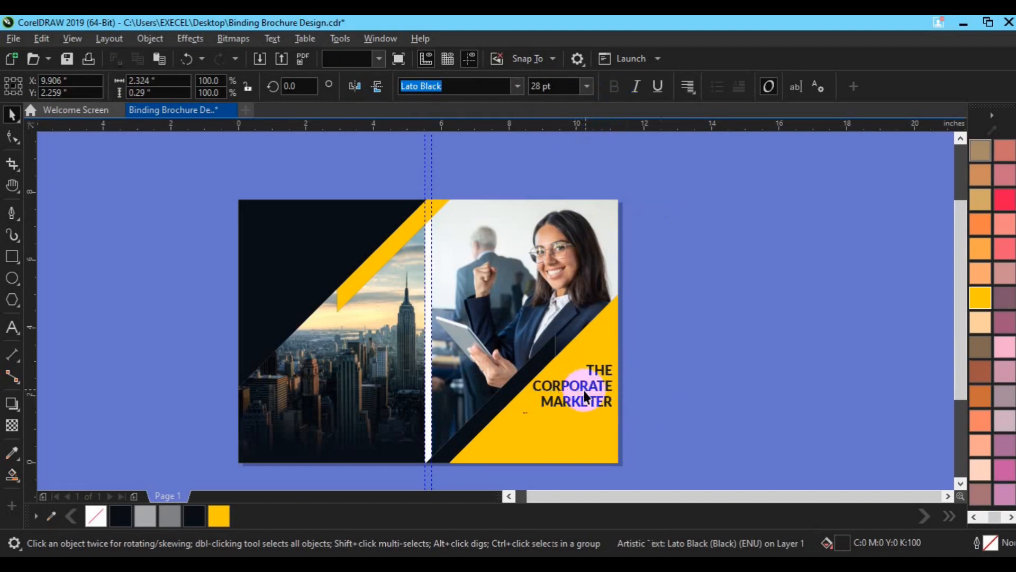
# Set the font of the title's CORPORATE line to Lato Light
pyautogui.click(581, 389)
pyautogui.click(518, 86)
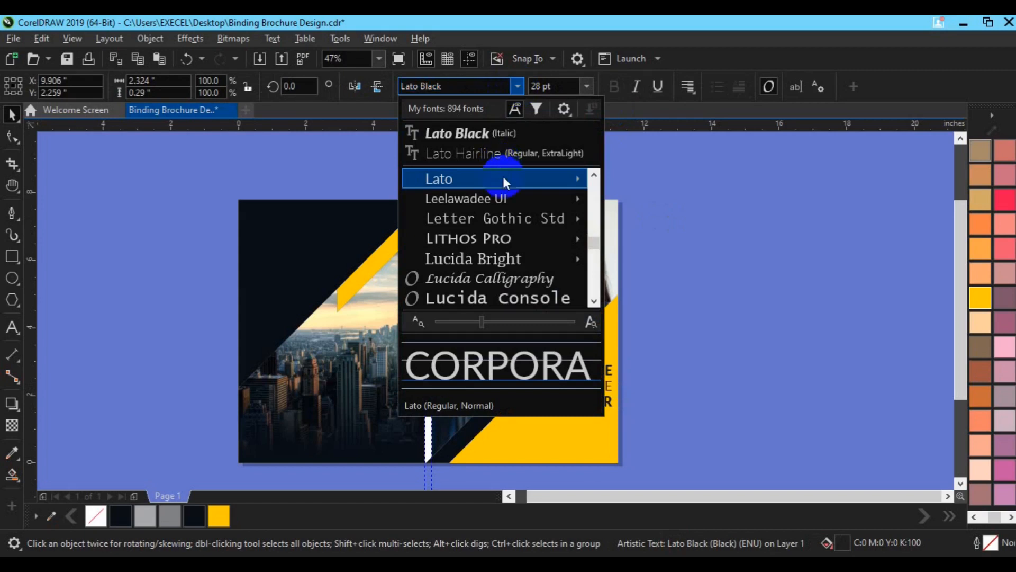
pyautogui.moveTo(503, 179)
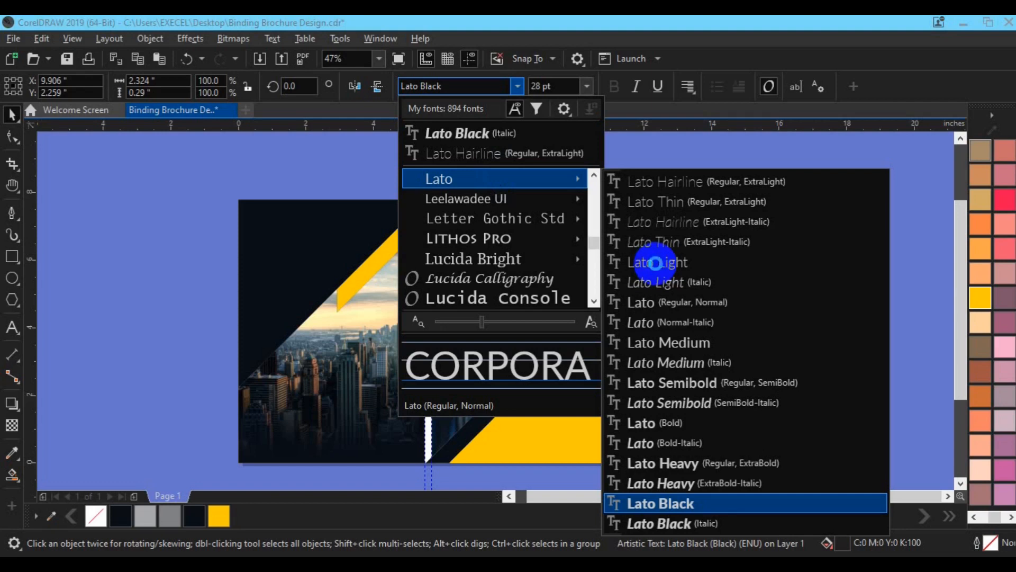
pyautogui.click(656, 264)
# Group the title lines THE, CORPORATE and MARKETER together
pyautogui.keyDown('shift'); pyautogui.click(605, 367); pyautogui.keyUp('shift')
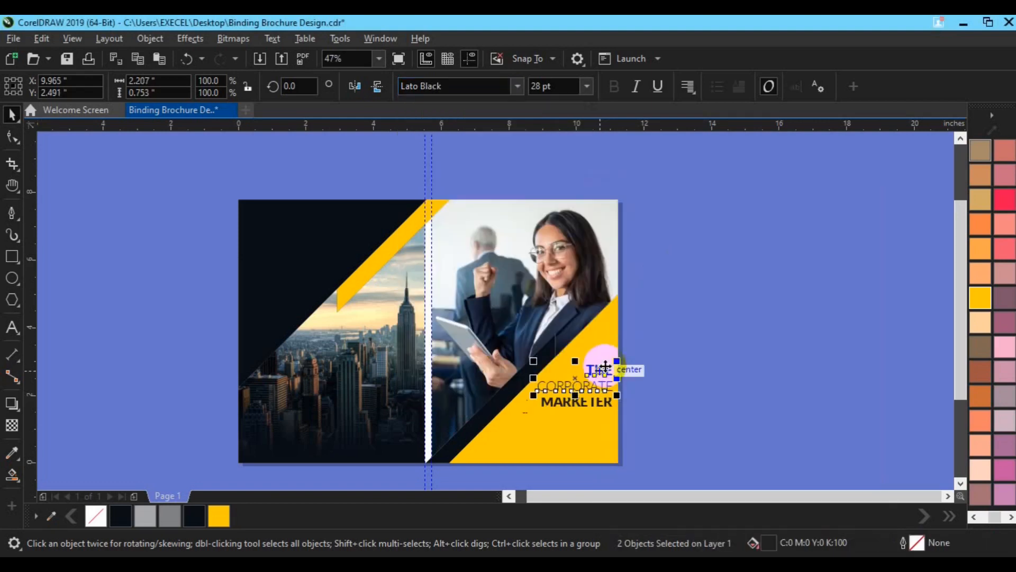
pyautogui.hotkey('ctrl', 'g')
pyautogui.keyDown('shift'); pyautogui.click(592, 406); pyautogui.keyUp('shift')
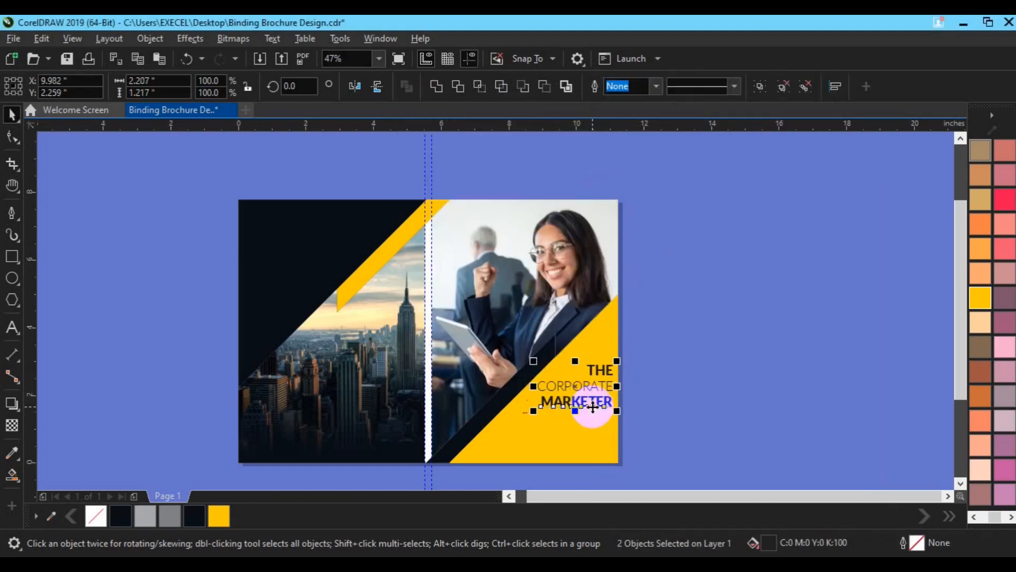
pyautogui.click(572, 483)
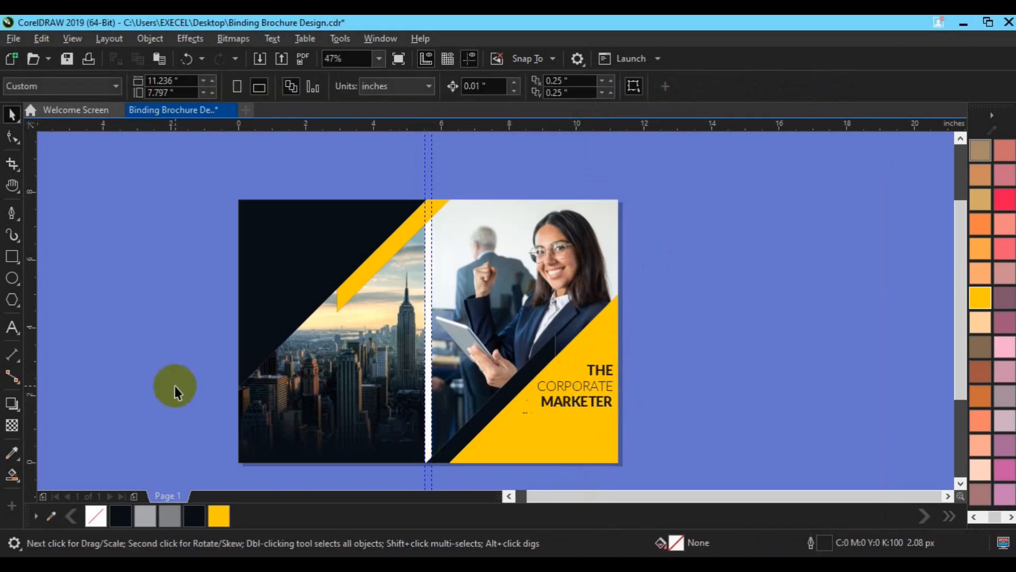
# Add a paragraph frame beneath the title with "Lorem ipsum dolor sit amet, consectetur adipiscing elit. Etiam vitae lectus facilisis, venenatis est in, varius nisl" twice
pyautogui.click(11, 328)
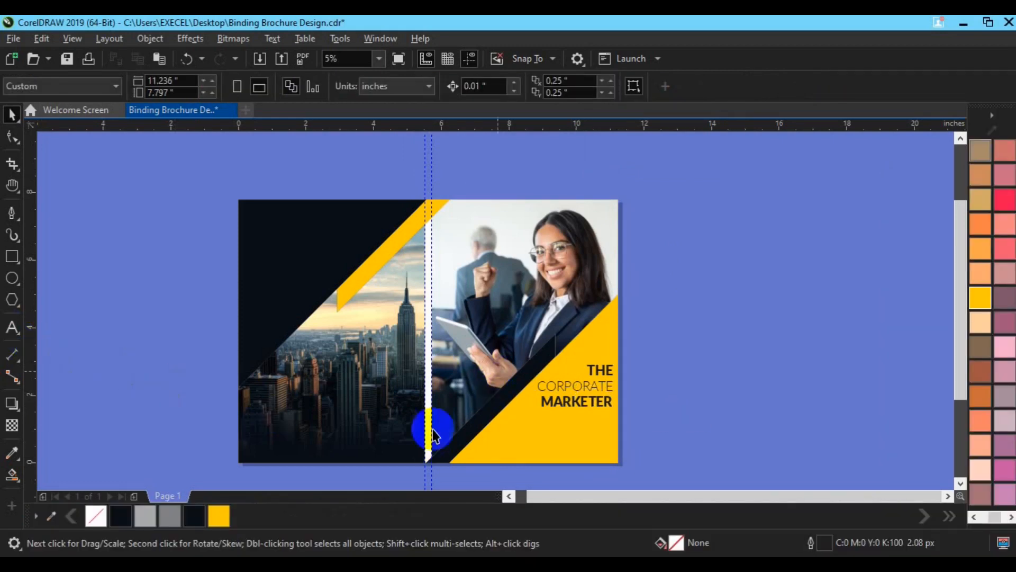
pyautogui.moveTo(506, 418); pyautogui.dragTo(613, 451)
pyautogui.write('The')
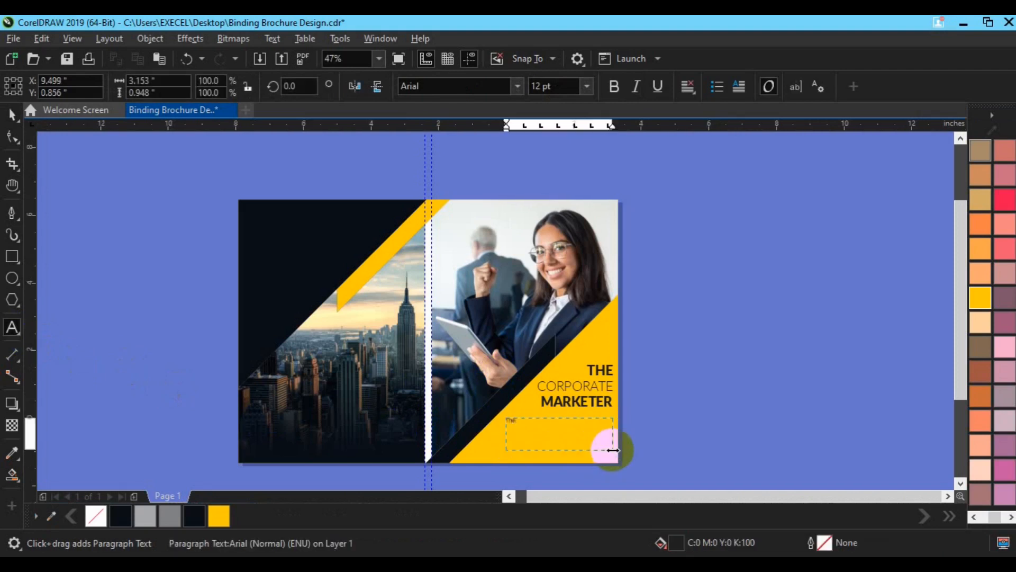
pyautogui.hotkey('ctrl', 'a')
pyautogui.write('Lorem ipsum dolor sit amet, consectetur adipiscing elit. Etiam vitae lectus facilisis, venenatis est in, varius nisl')
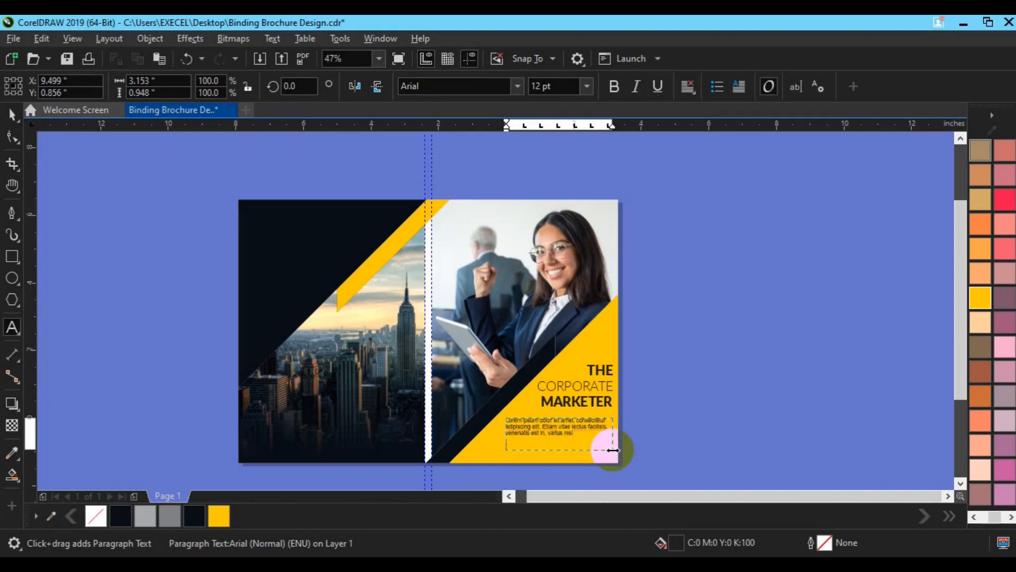
pyautogui.hotkey('ctrl', 'v')
# Extend the paragraph frame downward to about 1.33 in high and right-align its text
pyautogui.moveTo(560, 453); pyautogui.dragTo(560, 465)
pyautogui.moveTo(503, 438); pyautogui.dragTo(497, 437)
pyautogui.hotkey('ctrl', 'z')
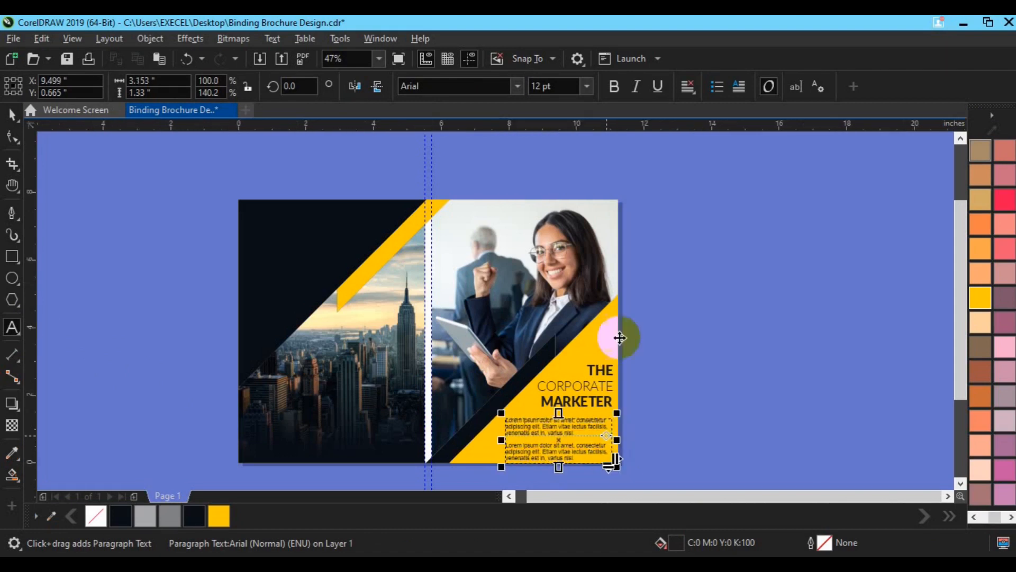
pyautogui.hotkey('ctrl', 'space')
pyautogui.click(697, 94)
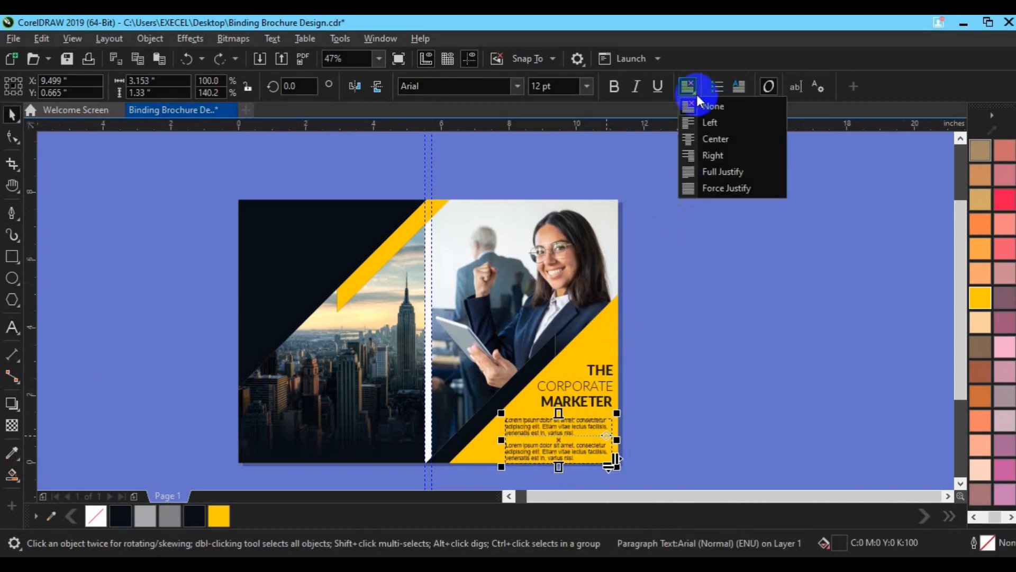
pyautogui.click(717, 154)
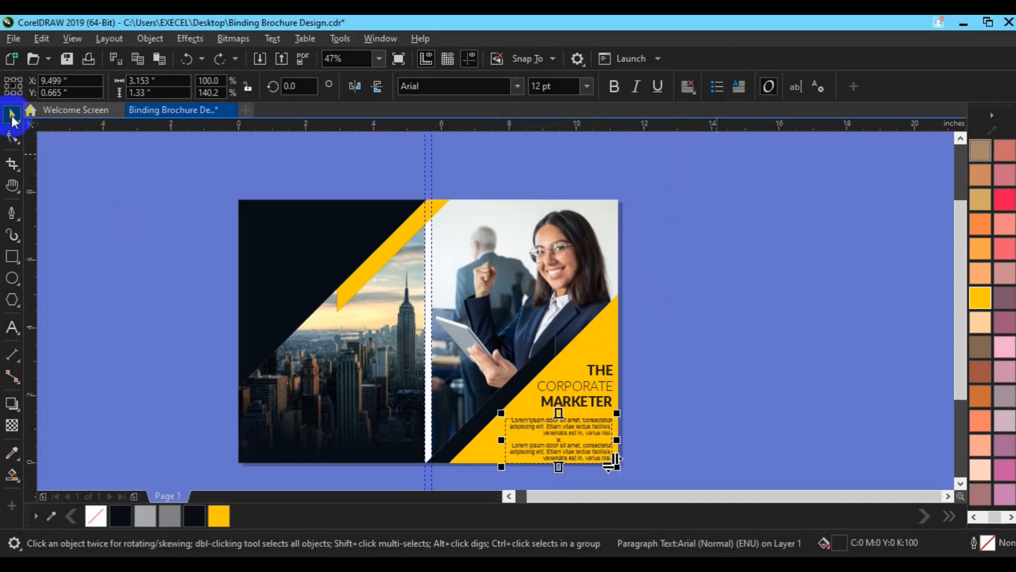
# Place a duplicate of the paragraph text beside the page and convert the front cover's paragraph to curves
pyautogui.hotkey('ctrl', 'd')
pyautogui.moveTo(565, 421); pyautogui.dragTo(759, 309)
pyautogui.click(581, 434)
pyautogui.hotkey('ctrl', 'q')
pyautogui.moveTo(562, 437); pyautogui.dragTo(562, 435)
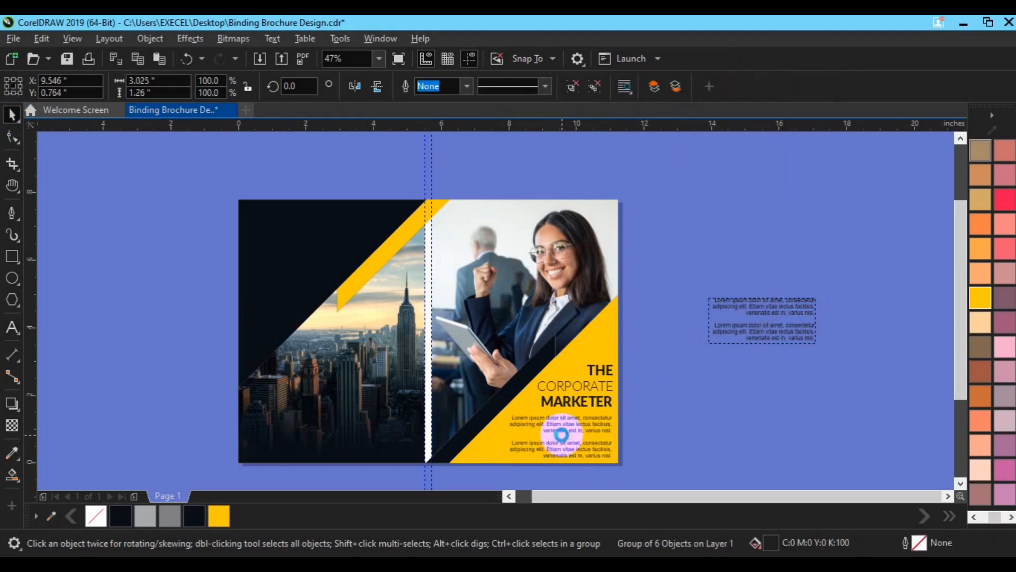
# Align the paragraph and title along their right edges and nudge both up slightly
pyautogui.keyDown('shift'); pyautogui.click(579, 403); pyautogui.keyUp('shift')
pyautogui.press('r')
pyautogui.press('Up')
pyautogui.press('Up')
pyautogui.click(767, 363)
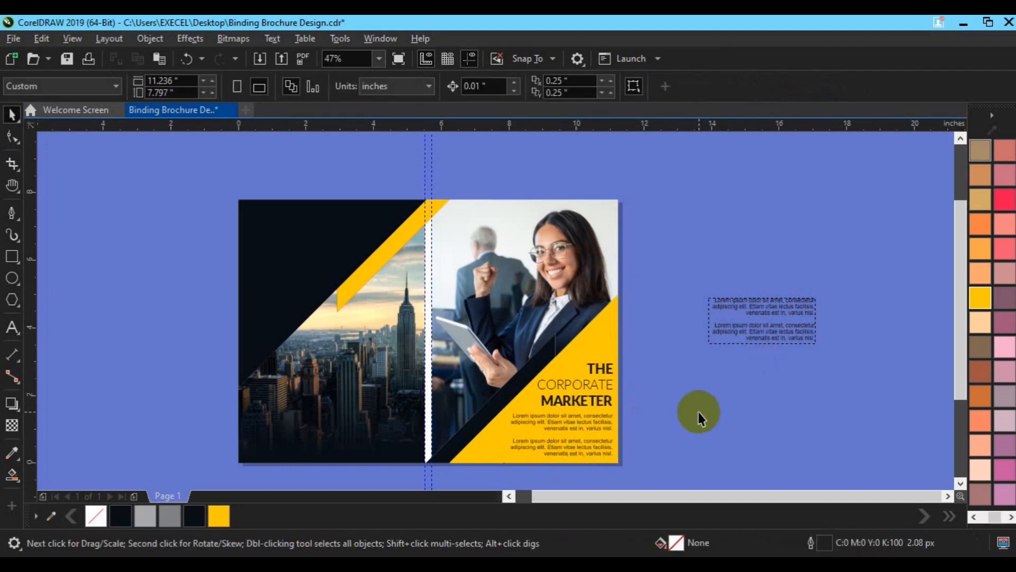
# Nudge the title group up slightly to widen the gap above the paragraph
pyautogui.click(587, 400)
pyautogui.press('Up')
pyautogui.press('Up')
pyautogui.press('Up')
pyautogui.press('Up')
pyautogui.press('Up')
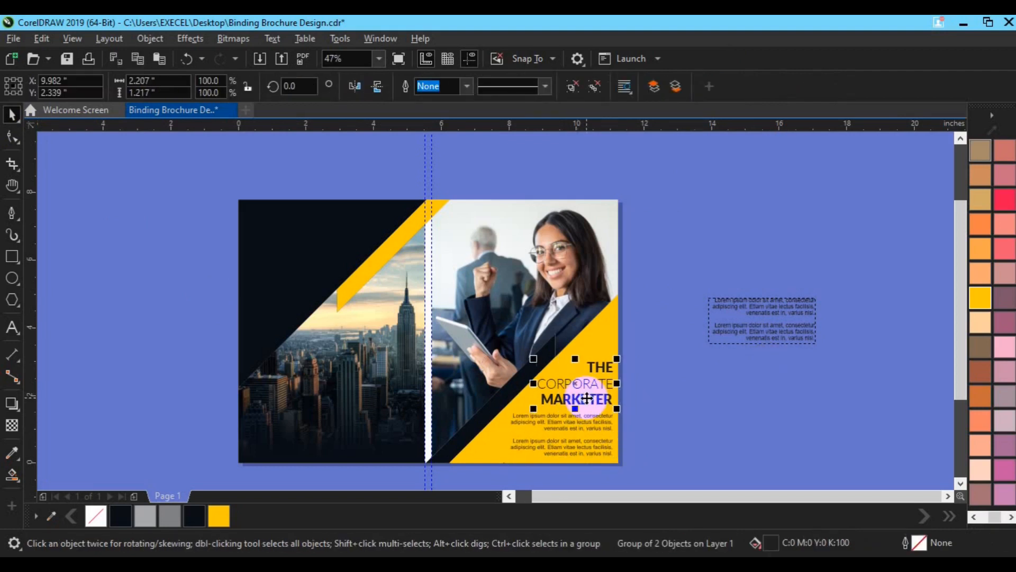
pyautogui.click(694, 391)
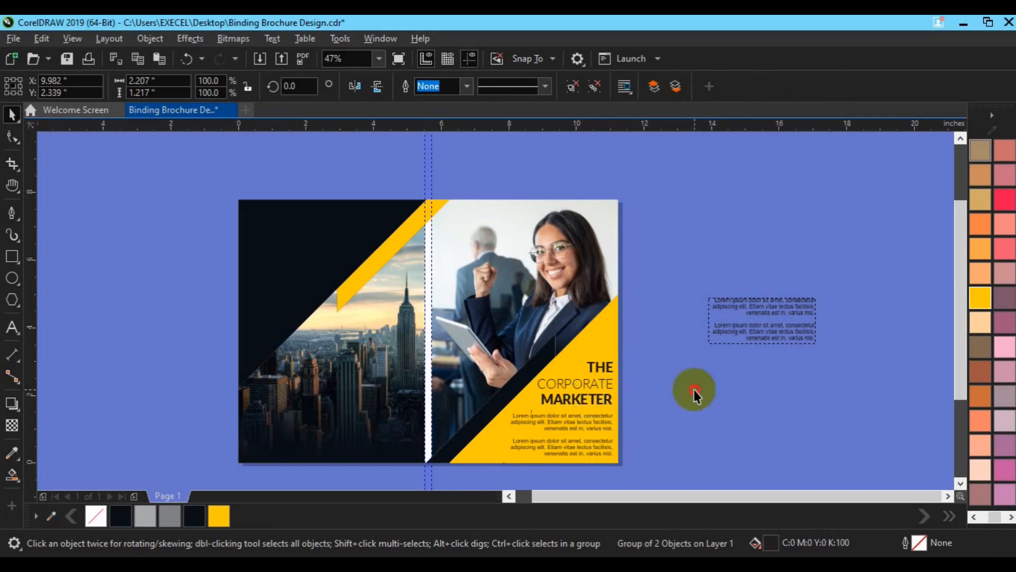
# Import the "bar code" image from the freepik stockpoto folder and place it about 4.5 in wide at the back cover's bottom
pyautogui.click(262, 60)
pyautogui.scroll(-5, 502, 328)
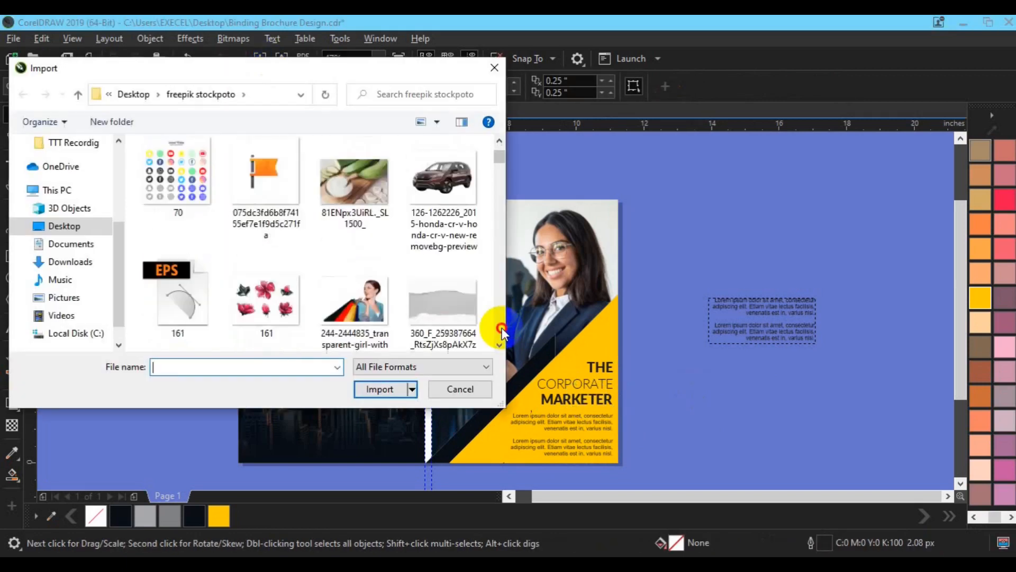
pyautogui.scroll(-10, 502, 329)
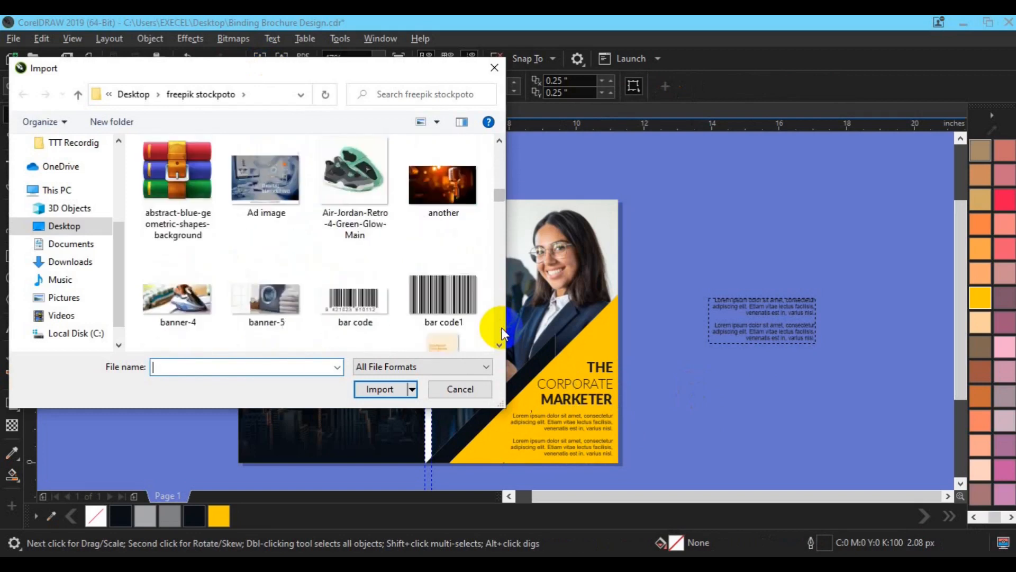
pyautogui.scroll(3, 385, 265)
pyautogui.click(353, 286)
pyautogui.click(380, 389)
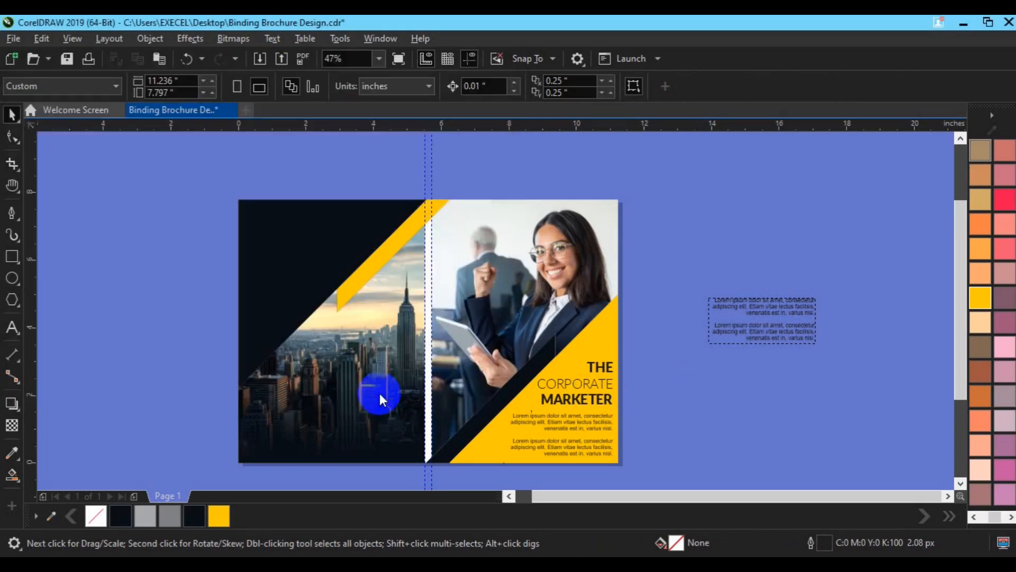
pyautogui.moveTo(251, 406); pyautogui.dragTo(408, 466)
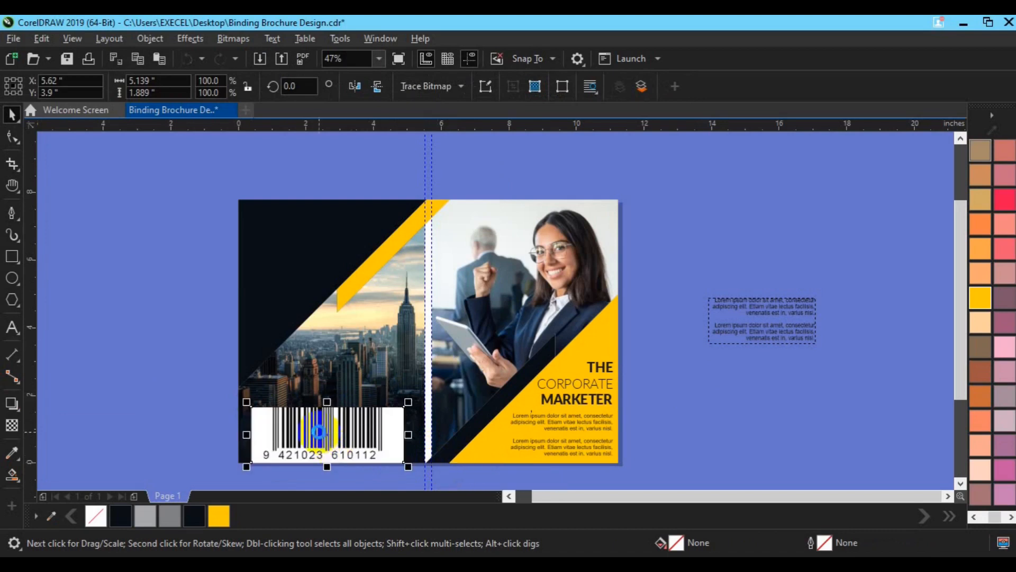
pyautogui.moveTo(322, 433); pyautogui.dragTo(326, 422)
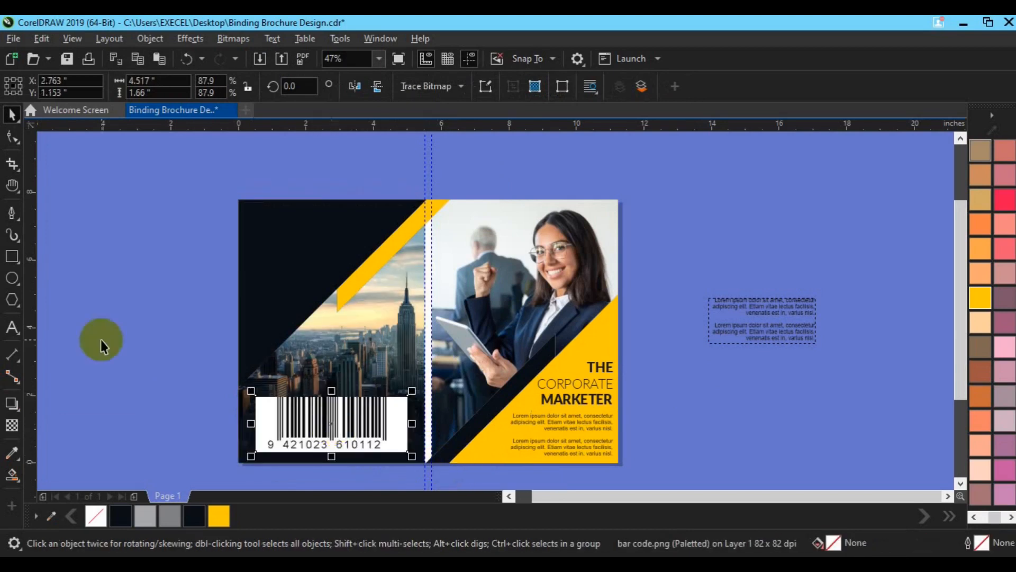
# Draw a rectangle about 6.93 by 1.28 in across the barcode's upper part and trim the barcode with it
pyautogui.click(12, 256)
pyautogui.moveTo(197, 374); pyautogui.dragTo(432, 418)
pyautogui.press('space')
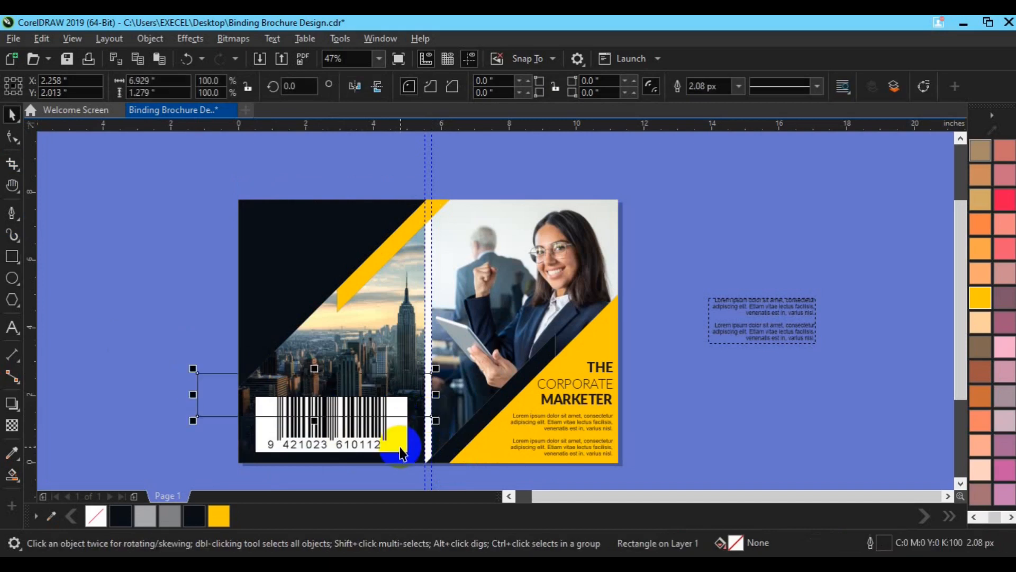
pyautogui.keyDown('shift'); pyautogui.click(401, 448); pyautogui.keyUp('shift')
pyautogui.click(458, 87)
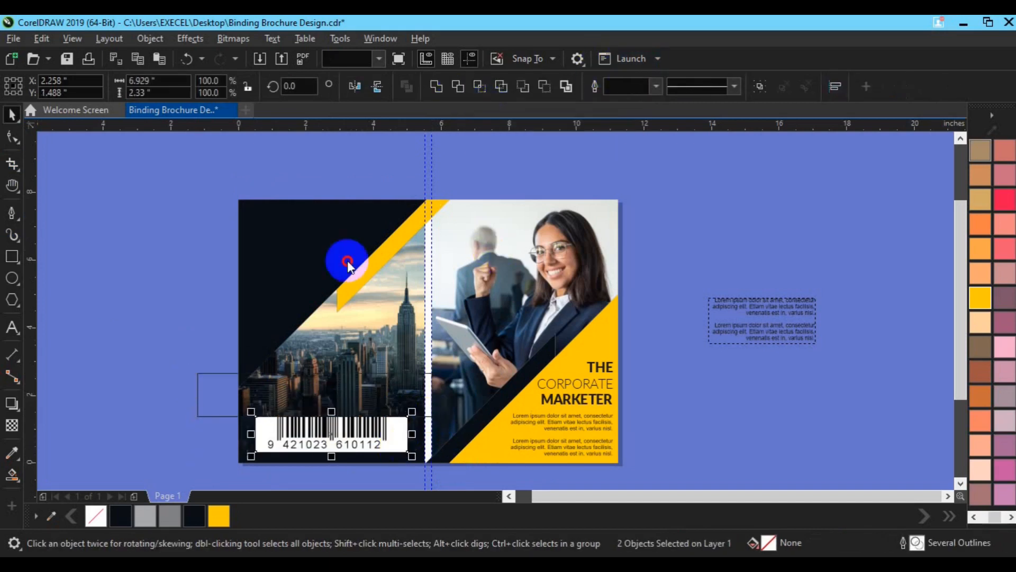
# Delete the trimming rectangle, then undo both the deletion and the barcode trim
pyautogui.click(274, 400)
pyautogui.press('Delete')
pyautogui.click(301, 419)
pyautogui.hotkey('ctrl', 'z')
pyautogui.hotkey('ctrl', 'z')
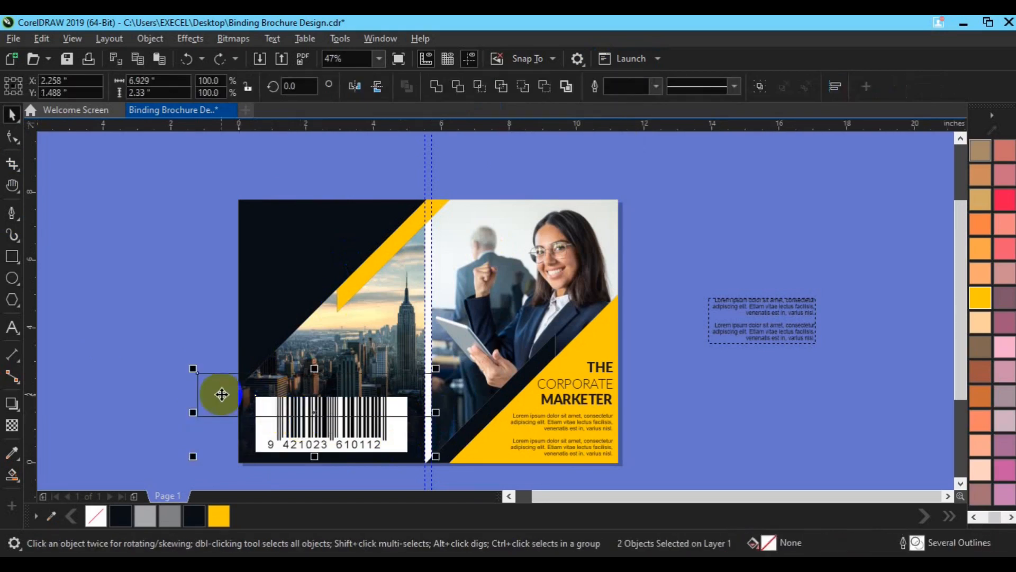
# Move the rectangle off the barcode, fade the barcode's upper part with a 90° fountain transparency and nudge the barcode up
pyautogui.moveTo(216, 404); pyautogui.dragTo(313, 261)
pyautogui.click(296, 415)
pyautogui.click(11, 425)
pyautogui.moveTo(329, 409); pyautogui.dragTo(327, 367)
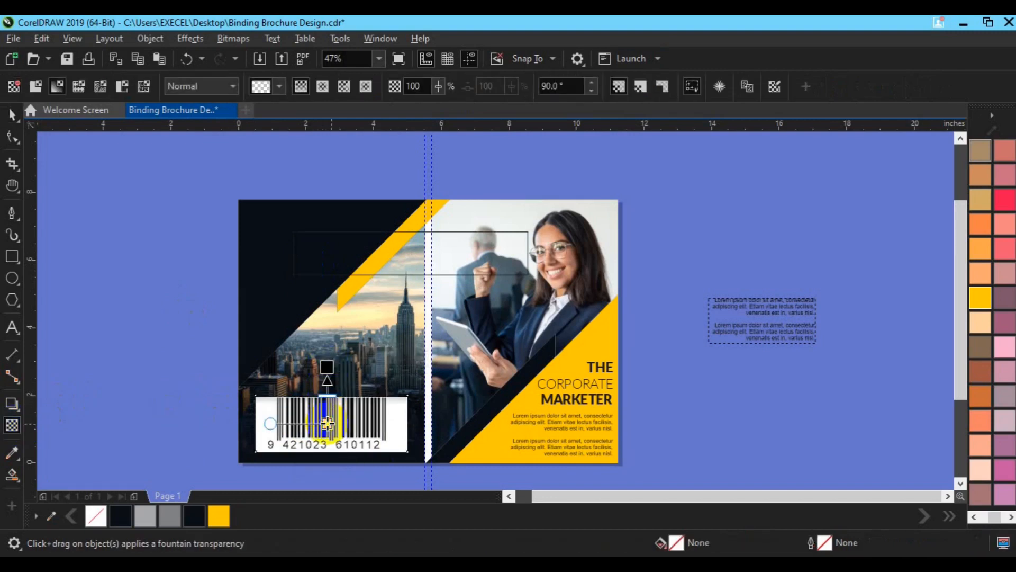
pyautogui.moveTo(327, 422); pyautogui.dragTo(326, 395)
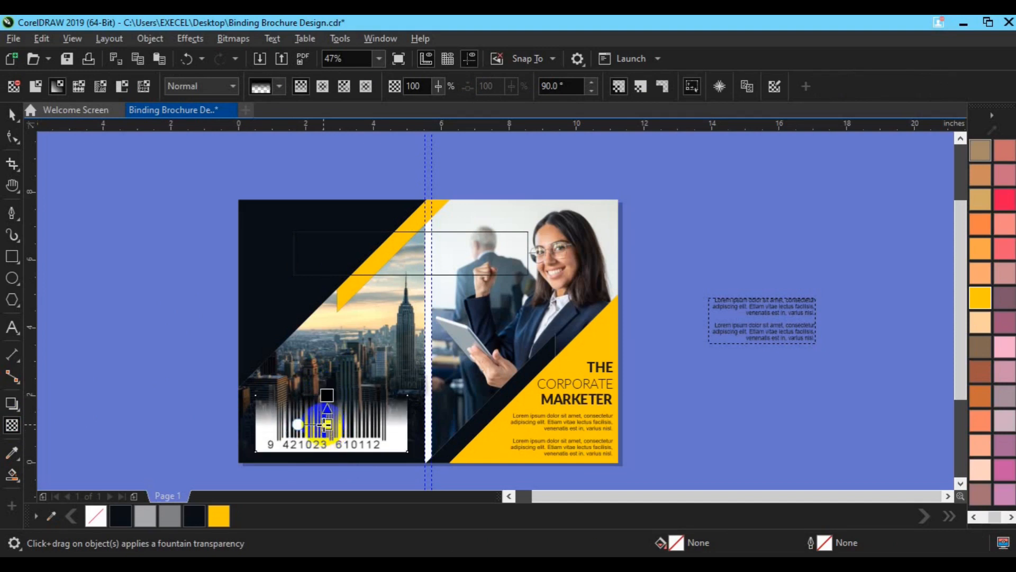
pyautogui.click(326, 422)
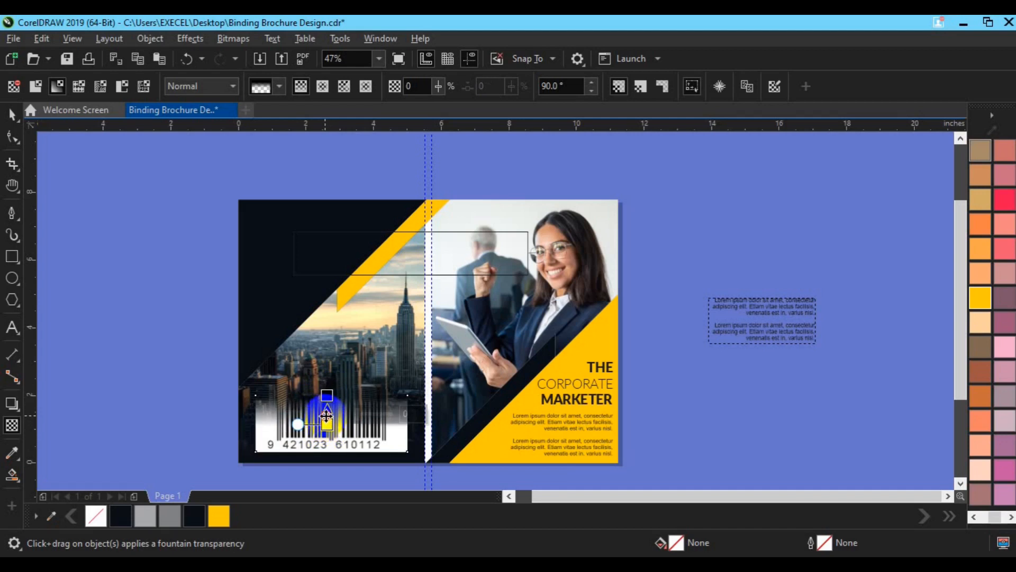
pyautogui.click(326, 394)
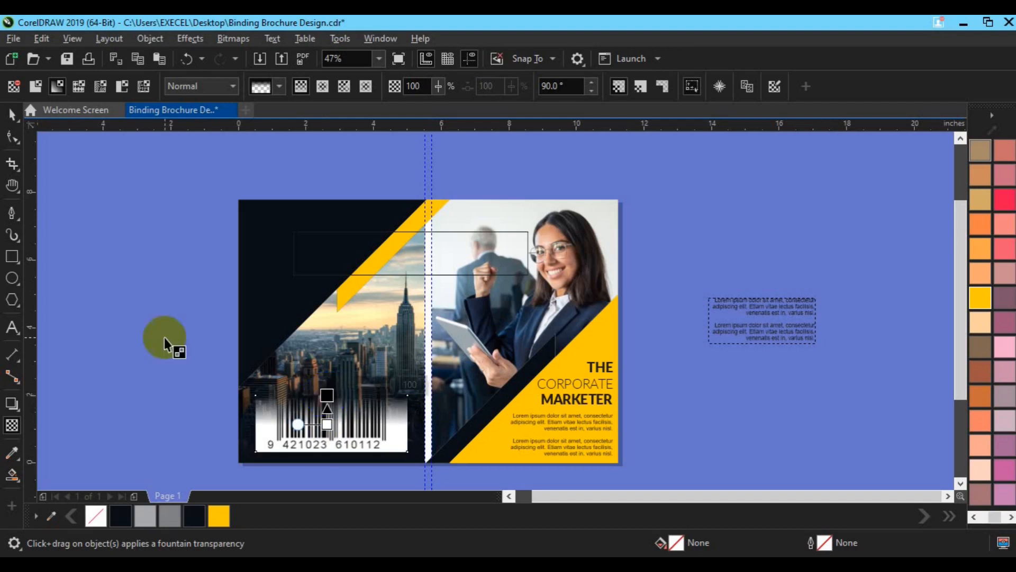
pyautogui.press('space')
pyautogui.press('Up')
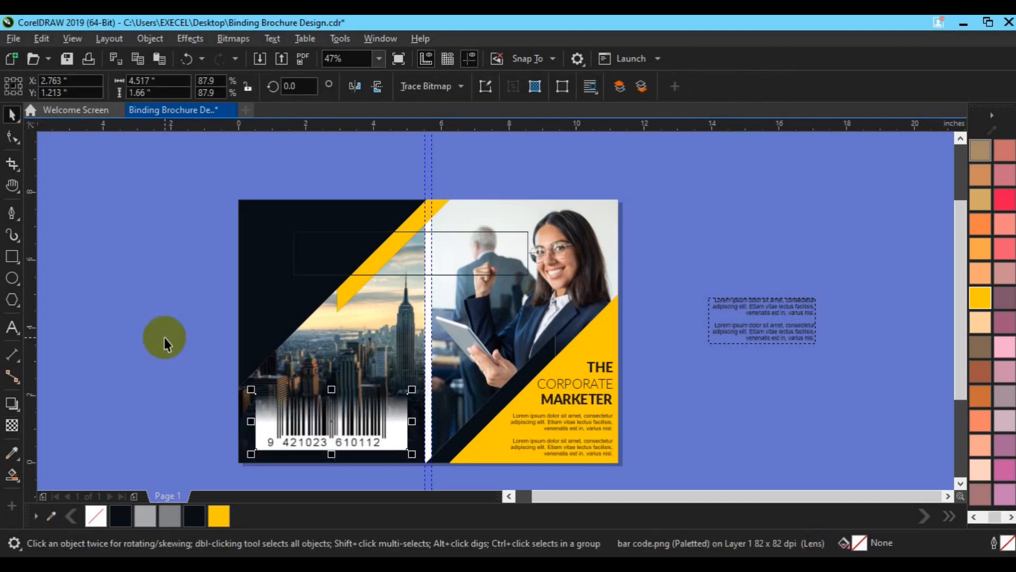
# Delete the leftover outlined rectangle and save the document
pyautogui.click(339, 256)
pyautogui.press('Delete')
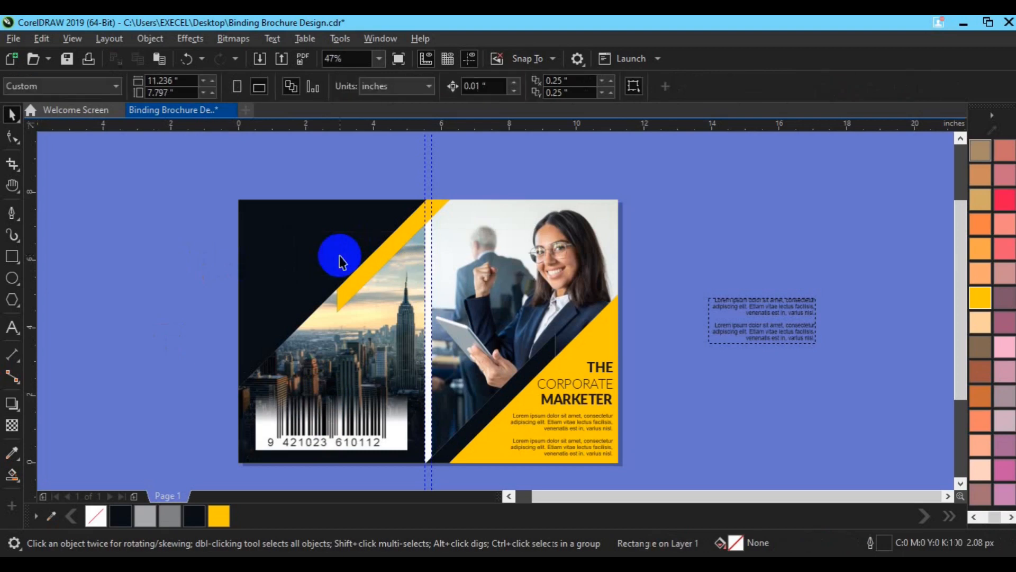
pyautogui.hotkey('ctrl', 's')
# Ungroup the title, copy its CORPORATE line to the back cover's upper-left corner and fill the copy with deep yellow
pyautogui.click(597, 382)
pyautogui.click(599, 87)
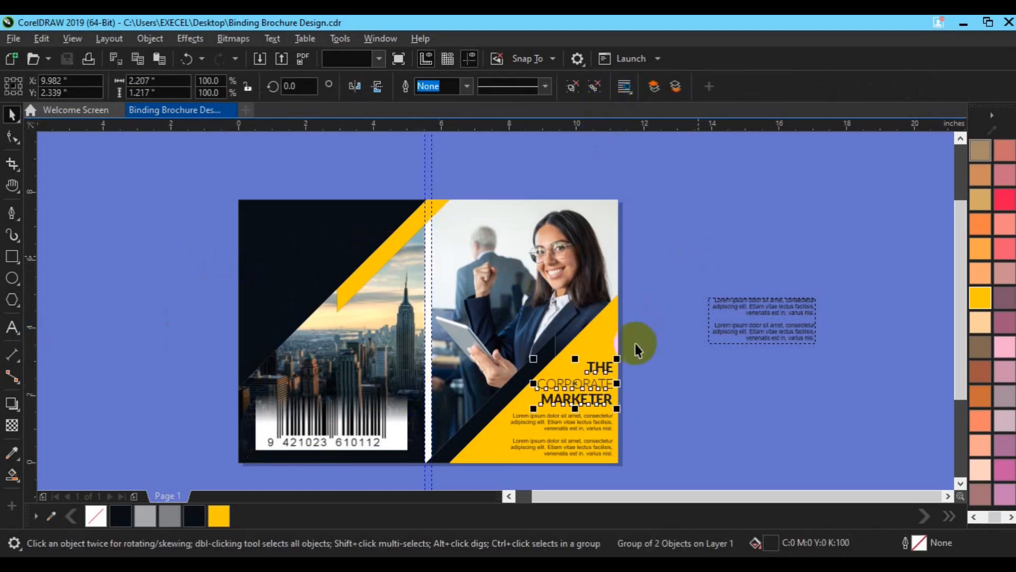
pyautogui.click(586, 385)
pyautogui.moveTo(585, 385); pyautogui.dragTo(296, 223)
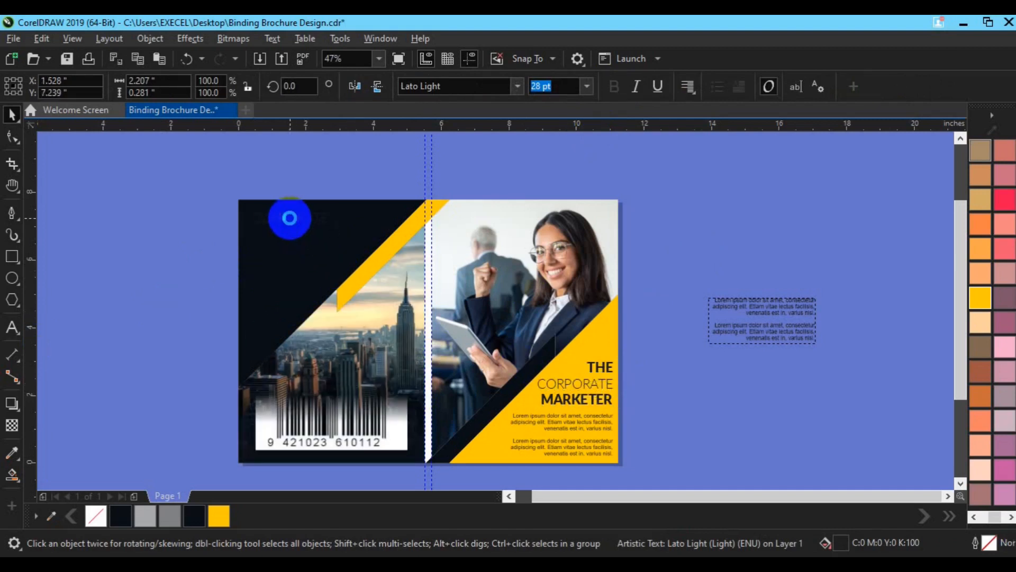
pyautogui.click(229, 511)
# Replace the yellow CORPORATE copy on the back cover with the heading "WHAT PEOPLE SAY....."
pyautogui.click(12, 327)
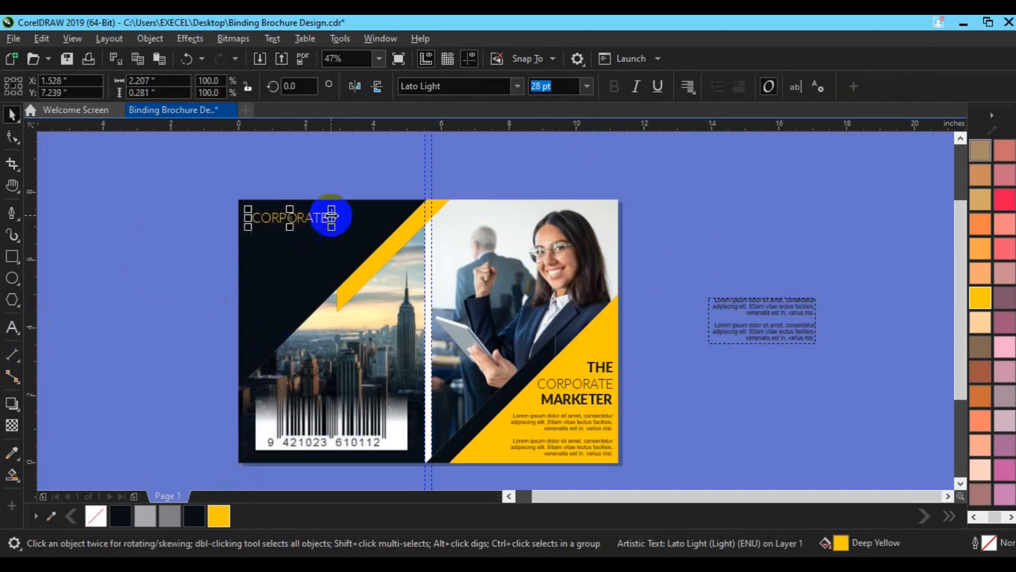
pyautogui.click(316, 223)
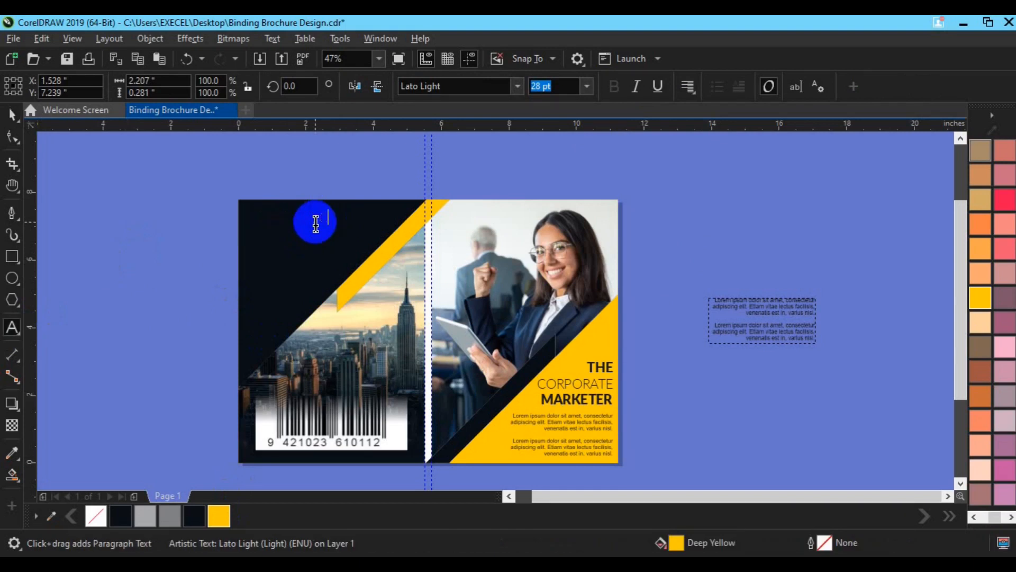
pyautogui.write('WHAT PEOPLE')
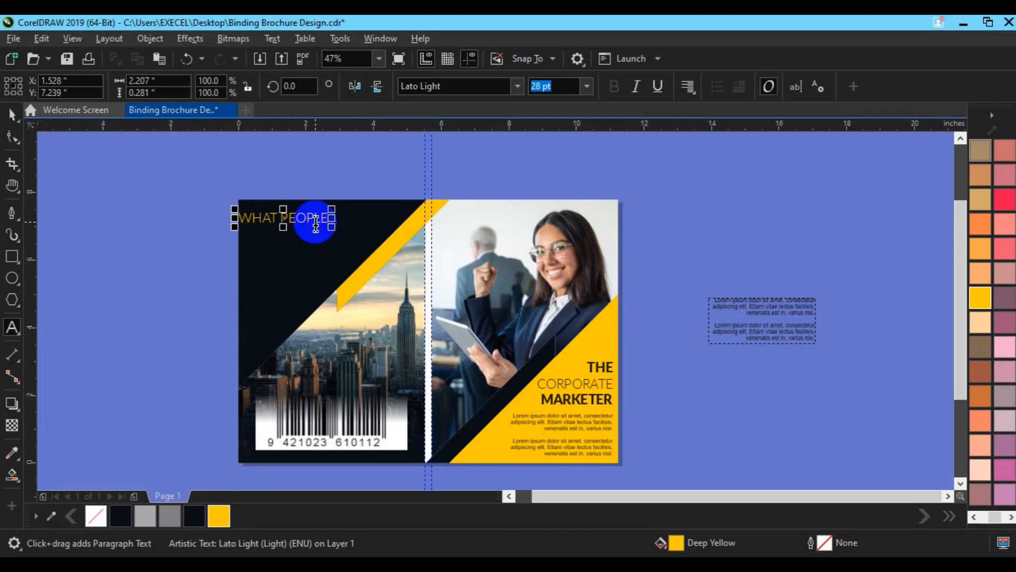
pyautogui.write(' SAY.....')
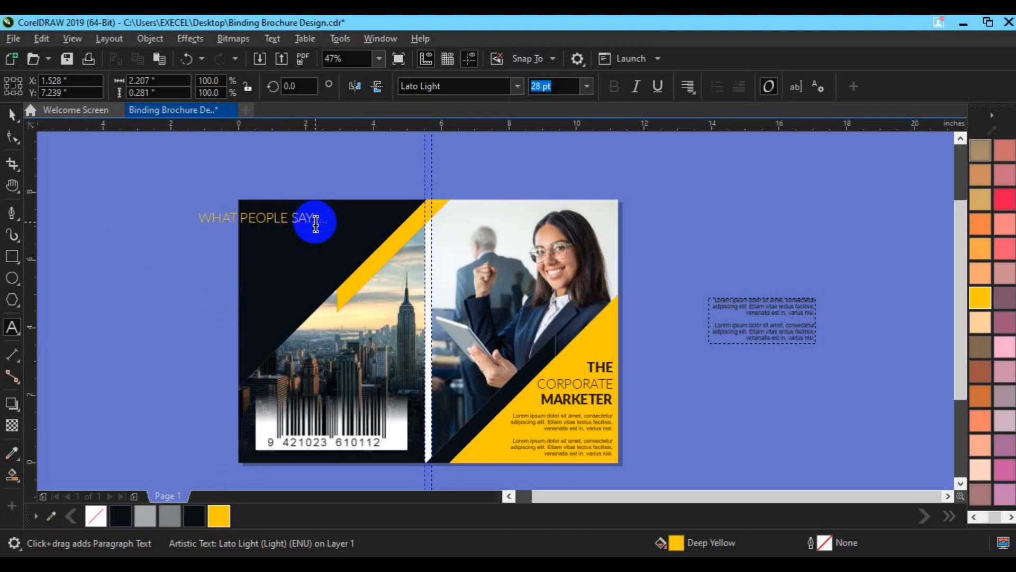
# Set the WHAT PEOPLE SAY heading to 20 pt and place it inside the back cover's upper-left corner
pyautogui.click(544, 88)
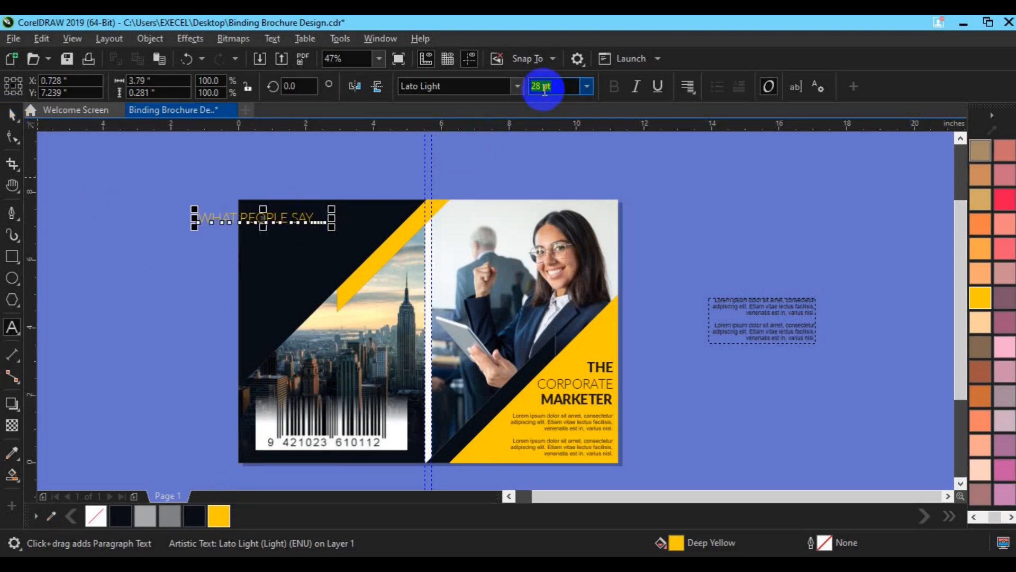
pyautogui.doubleClick(544, 89)
pyautogui.write('16')
pyautogui.click(272, 204)
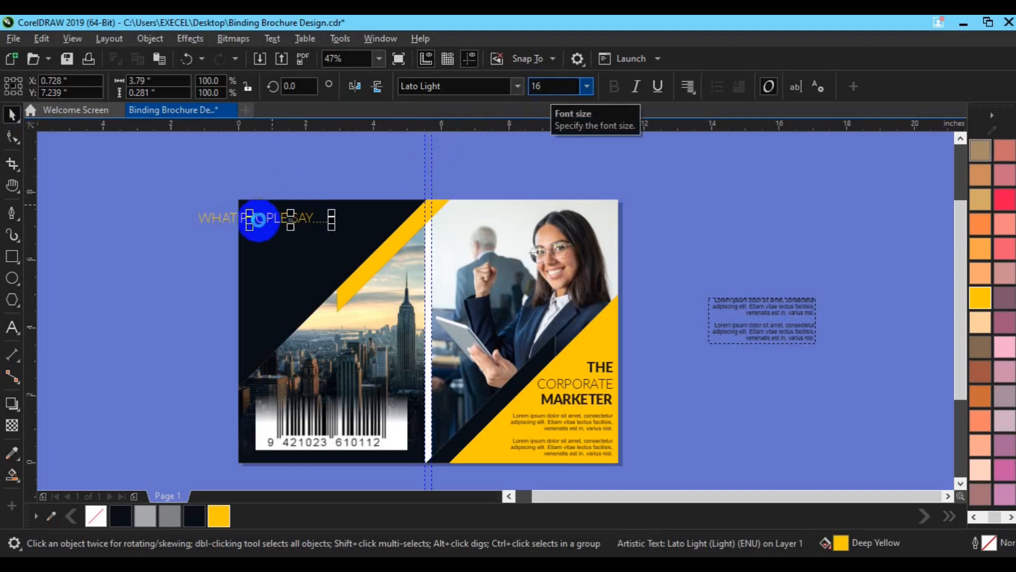
pyautogui.doubleClick(541, 88)
pyautogui.write('20')
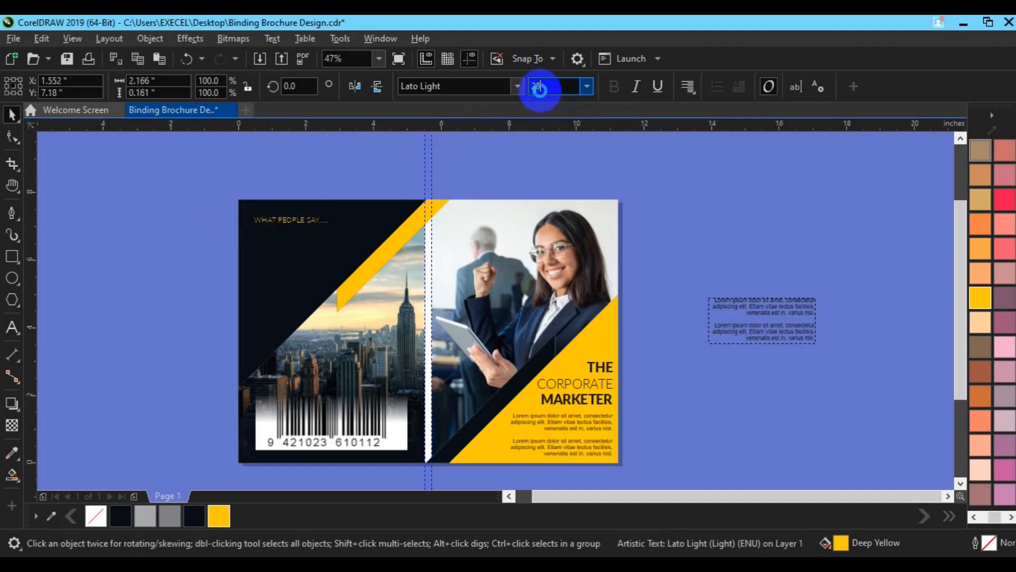
pyautogui.click(277, 220)
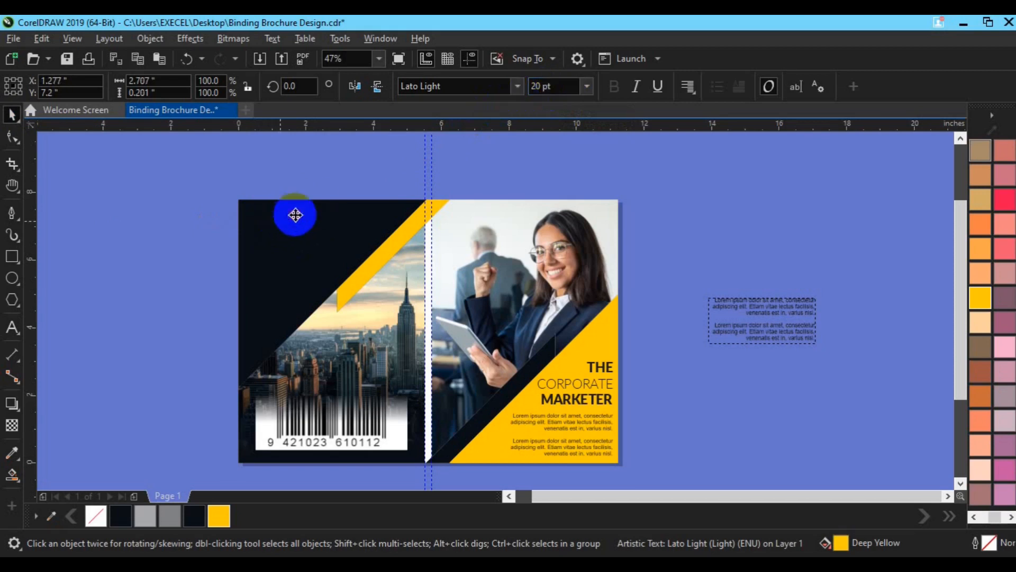
# Move the spare paragraph text from the pasteboard to below the back-cover heading and fill it white
pyautogui.click(754, 310)
pyautogui.moveTo(788, 323); pyautogui.dragTo(297, 256)
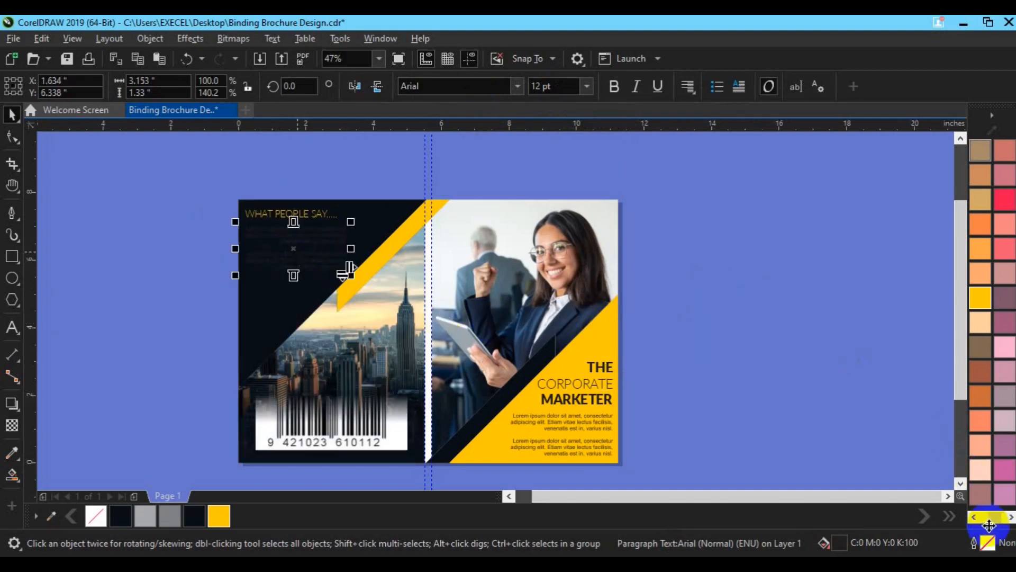
pyautogui.click(974, 517)
pyautogui.click(974, 517)
pyautogui.click(985, 426)
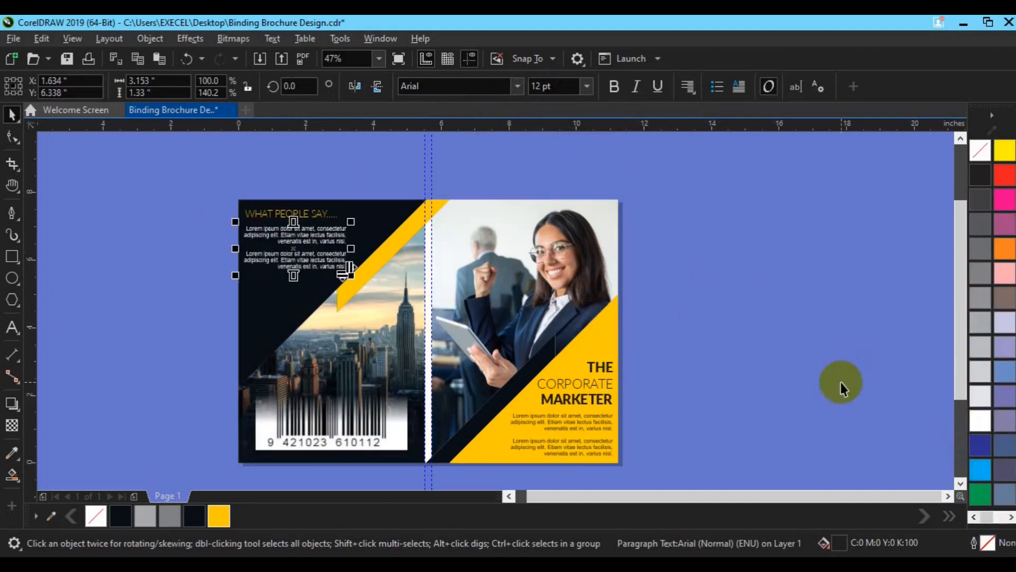
# Left-align the back-cover paragraph, line it up with the heading's left edge and nudge both objects down
pyautogui.click(690, 88)
pyautogui.click(704, 121)
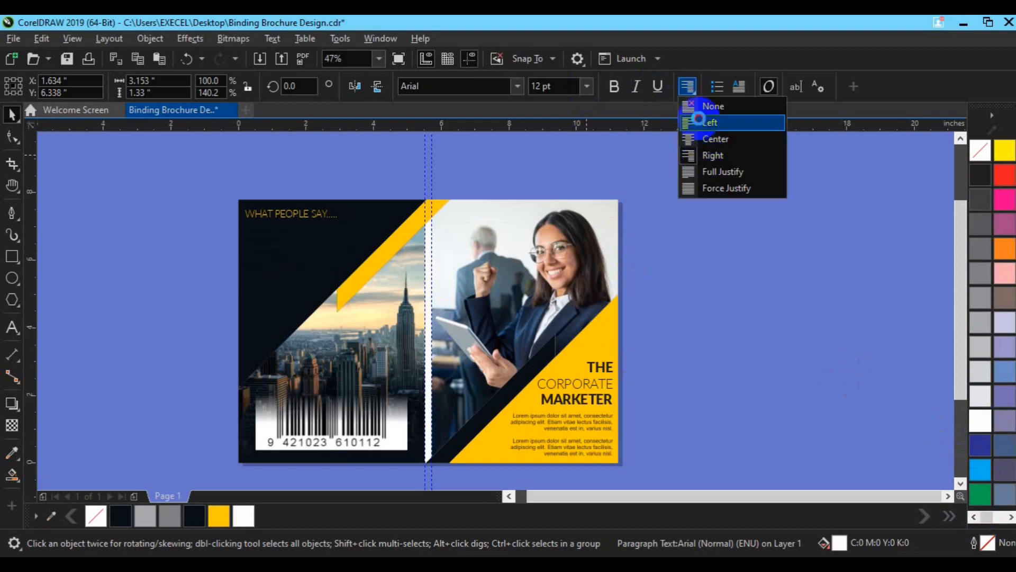
pyautogui.click(280, 215)
pyautogui.keyDown('shift'); pyautogui.click(279, 215); pyautogui.keyUp('shift')
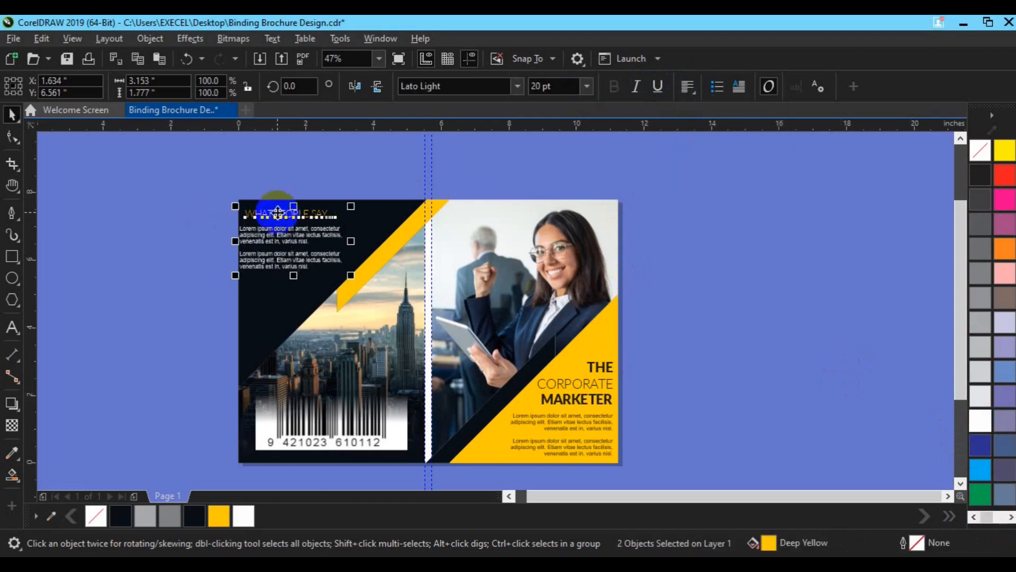
pyautogui.press('Down')
pyautogui.press('Down')
pyautogui.press('Down')
pyautogui.press('Down')
pyautogui.press('Down')
pyautogui.press('Down')
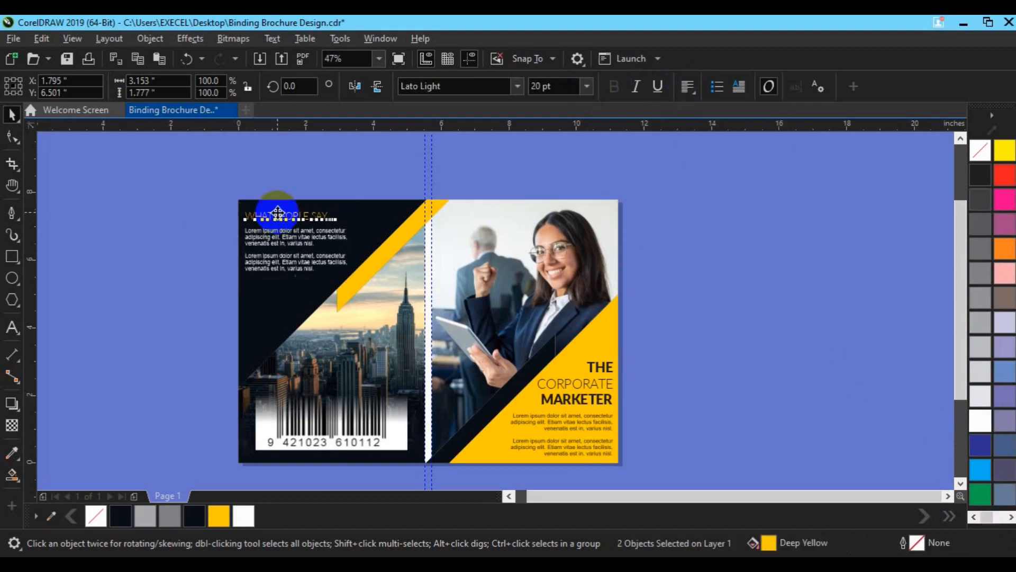
pyautogui.press('Down')
pyautogui.click(210, 237)
# Apply Full Justify alignment to the back-cover paragraph
pyautogui.click(295, 270)
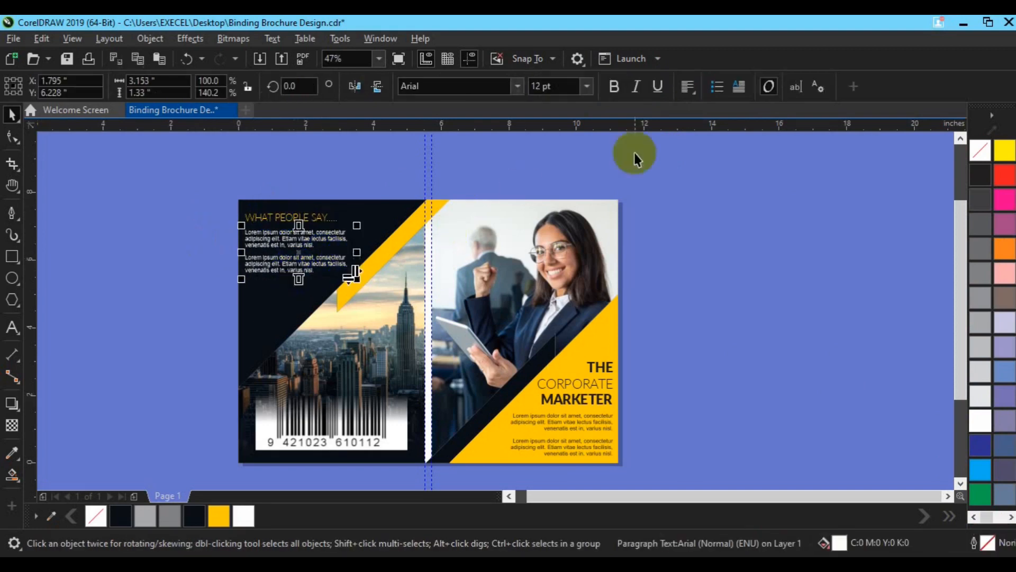
pyautogui.click(688, 86)
pyautogui.click(721, 172)
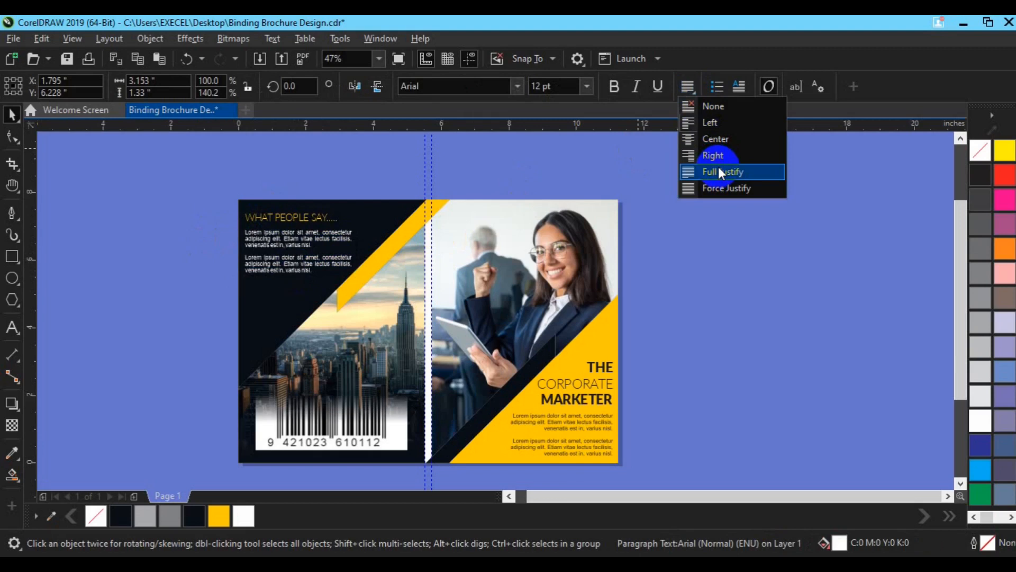
# Try moving the front-cover paragraph group onto the pasteboard and putting a copy of the back-cover paragraph in its place
pyautogui.click(578, 426)
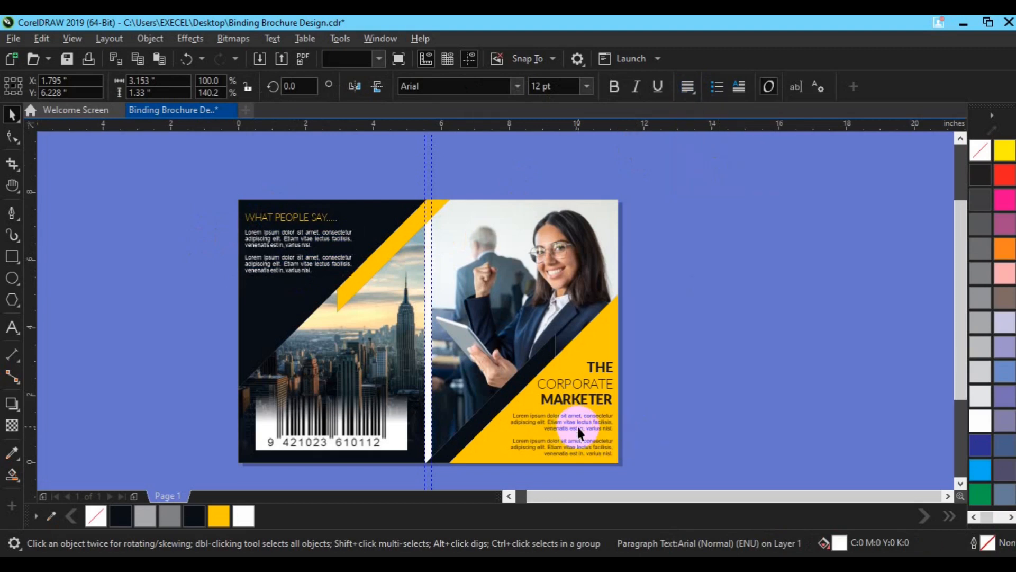
pyautogui.click(594, 88)
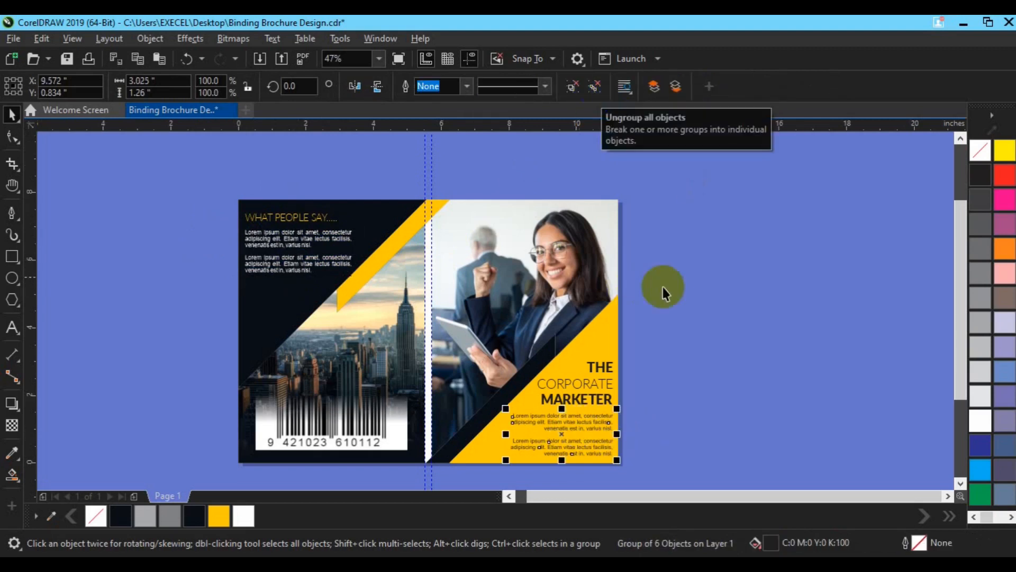
pyautogui.click(588, 427)
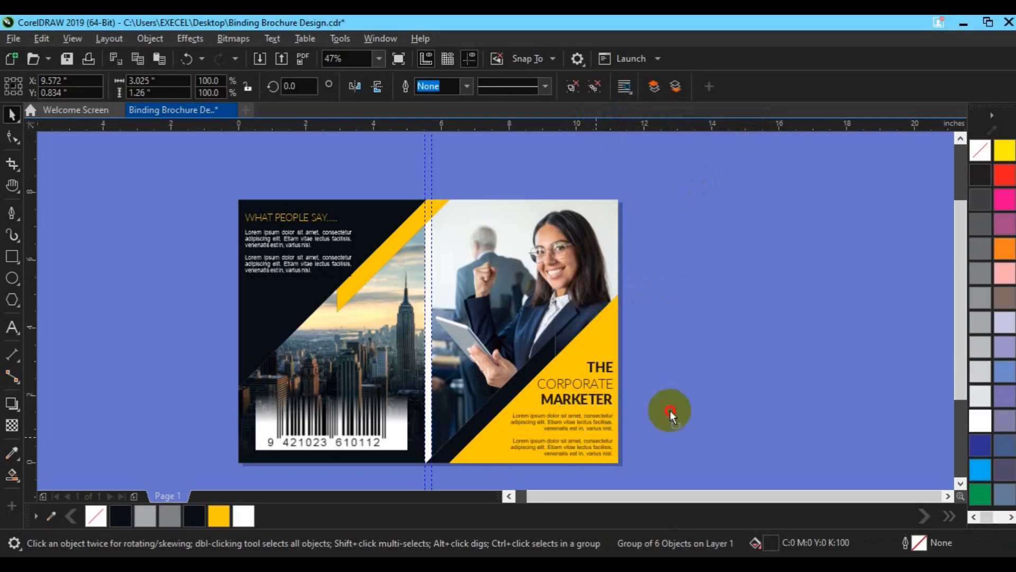
pyautogui.moveTo(565, 435); pyautogui.dragTo(705, 375)
pyautogui.click(291, 263)
pyautogui.moveTo(275, 267); pyautogui.dragTo(547, 439)
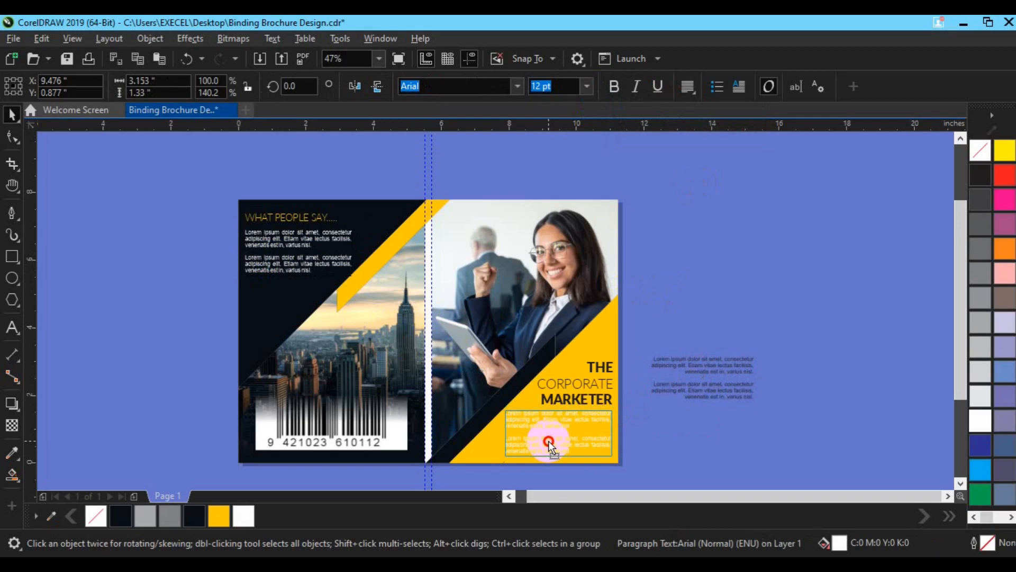
# Try grouping the three title lines and right-aligning the copied paragraph on the front cover
pyautogui.click(582, 385)
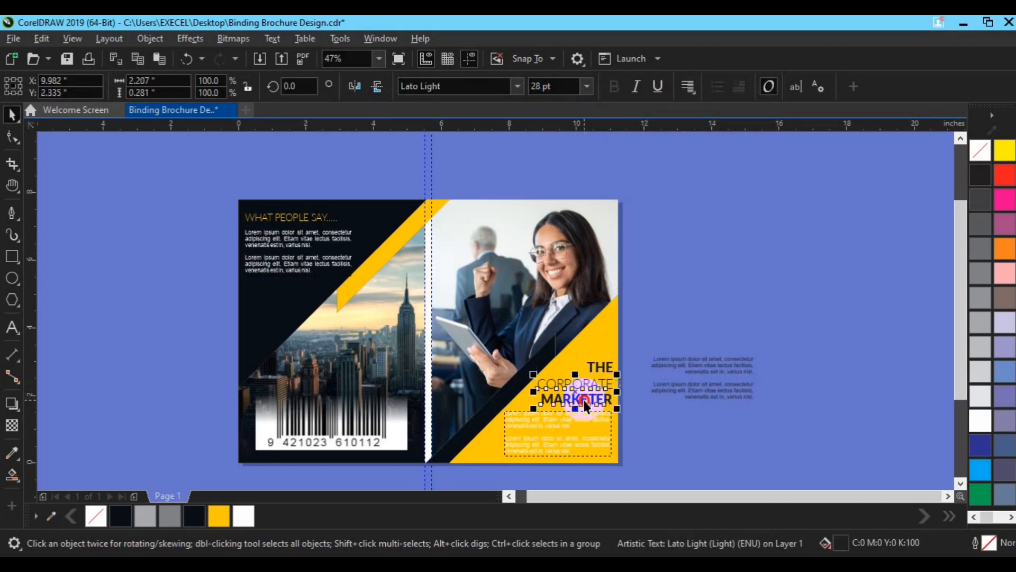
pyautogui.keyDown('shift'); pyautogui.click(585, 400); pyautogui.keyUp('shift')
pyautogui.keyDown('shift'); pyautogui.click(596, 368); pyautogui.keyUp('shift')
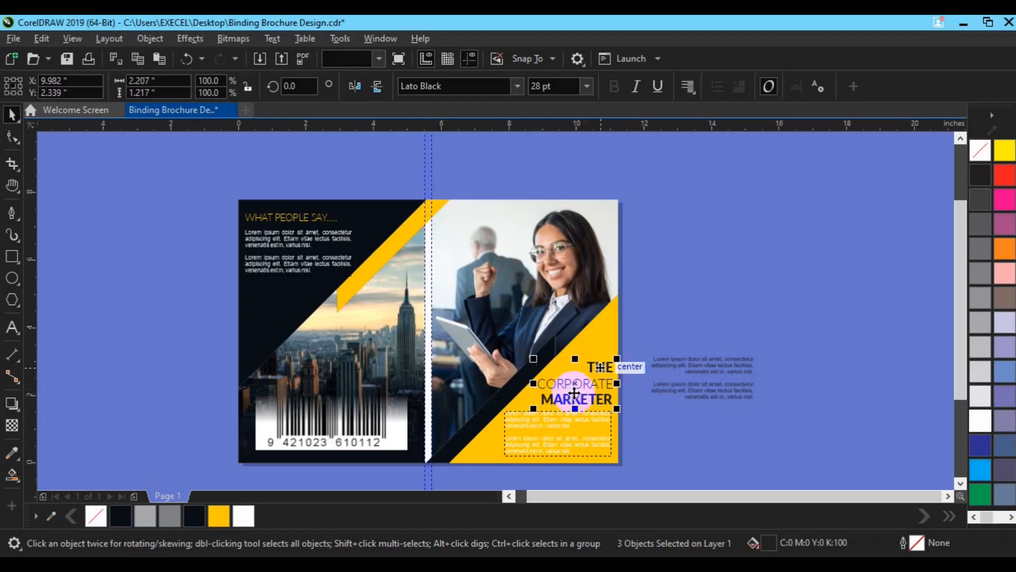
pyautogui.hotkey('ctrl', 'g')
pyautogui.click(554, 424)
pyautogui.click(688, 86)
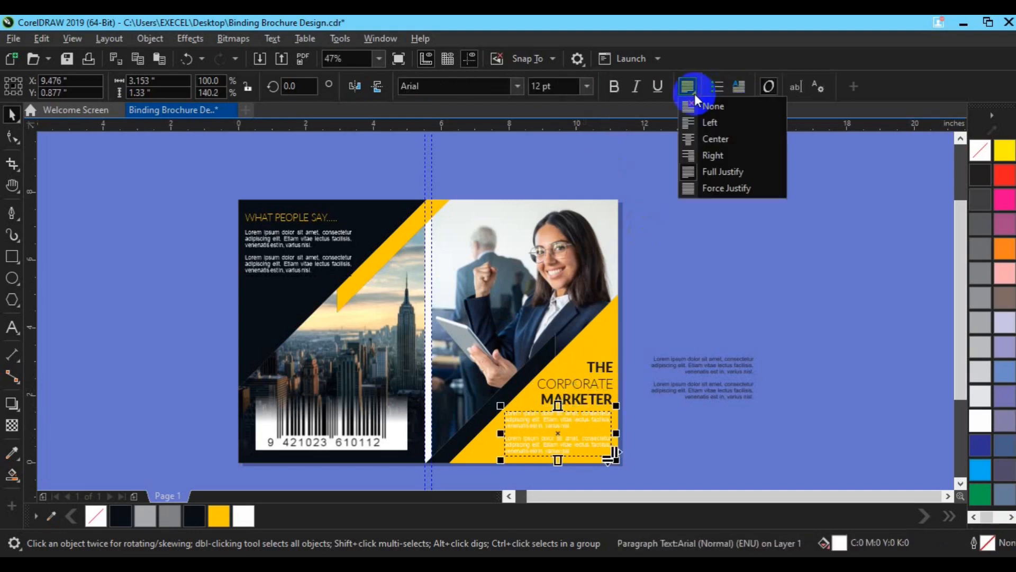
pyautogui.click(712, 155)
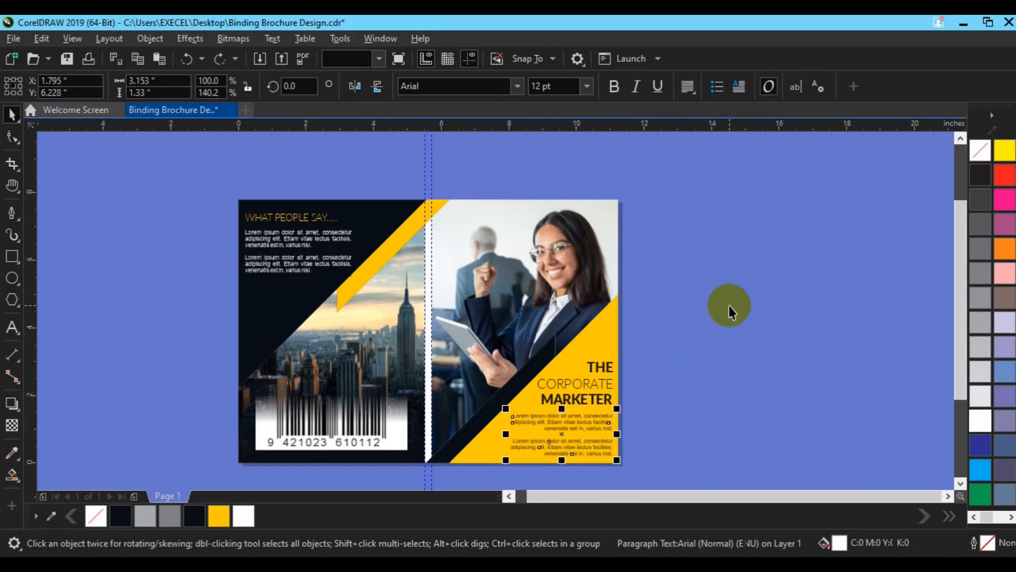
# Select the back-cover paragraph together with its heading and nudge both slightly down
pyautogui.click(443, 304)
pyautogui.click(296, 269)
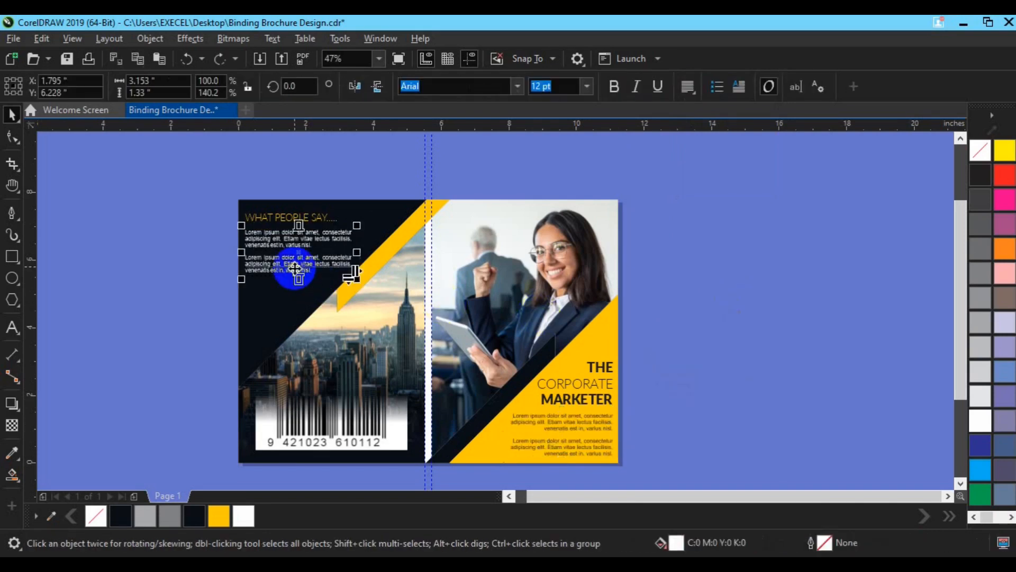
pyautogui.keyDown('shift'); pyautogui.click(290, 217); pyautogui.keyUp('shift')
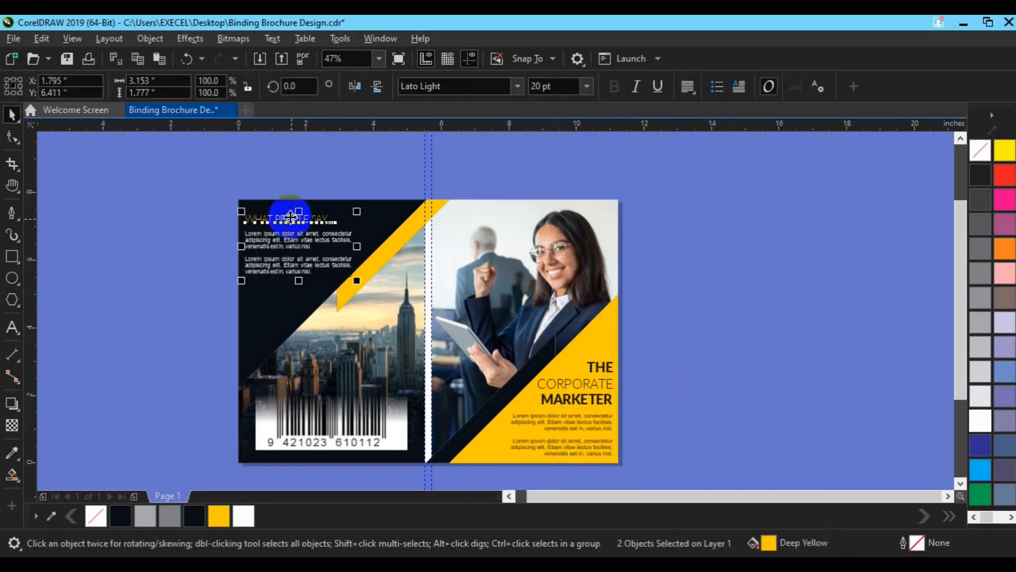
pyautogui.click(173, 257)
# Draw a horizontal line about 1.19 inches long with the Pen tool across the back cover's left edge, level with the paragraph's top
pyautogui.click(12, 212)
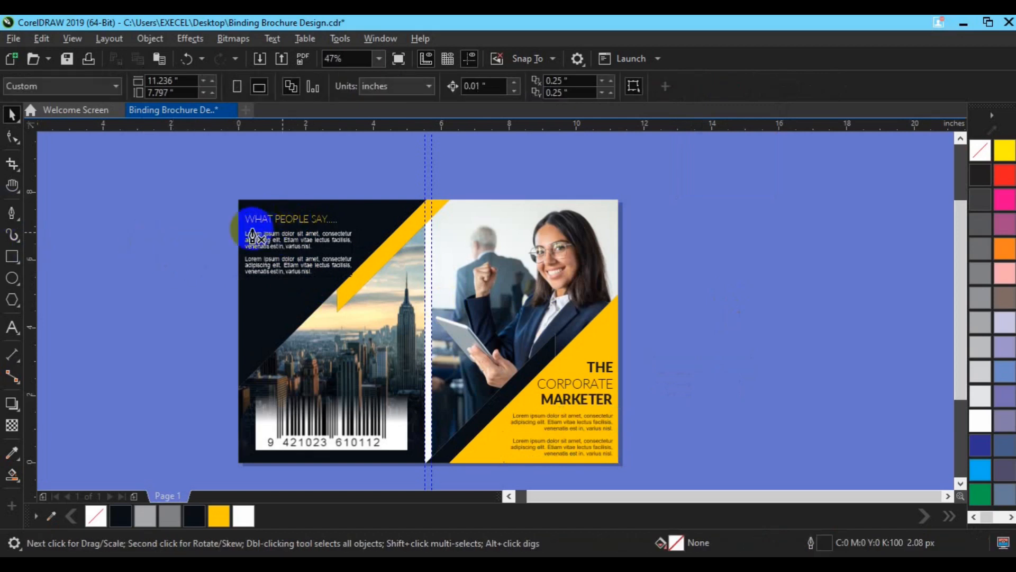
pyautogui.click(218, 230)
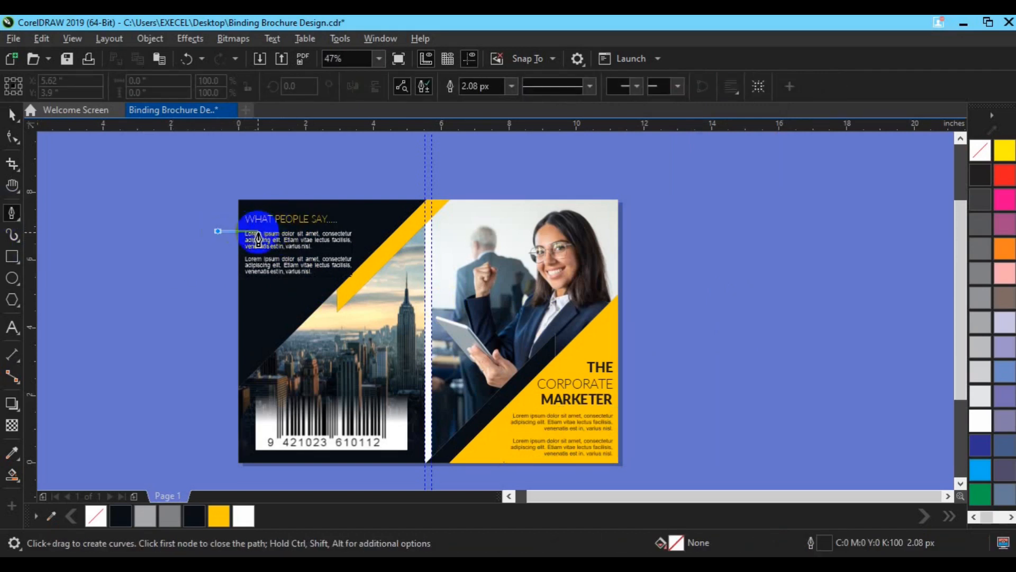
pyautogui.doubleClick(258, 232)
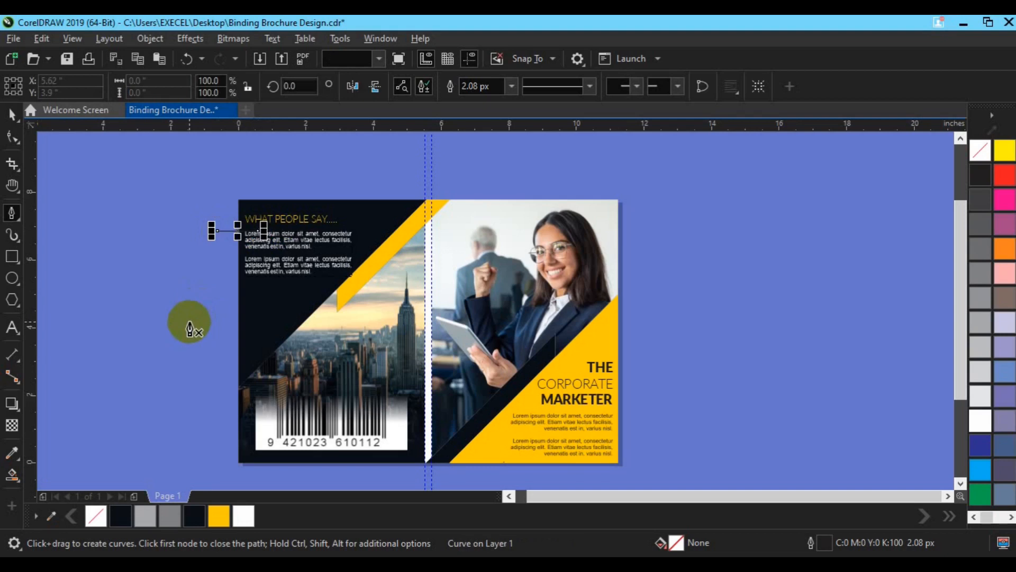
pyautogui.press('space')
pyautogui.click(189, 220)
pyautogui.click(226, 230)
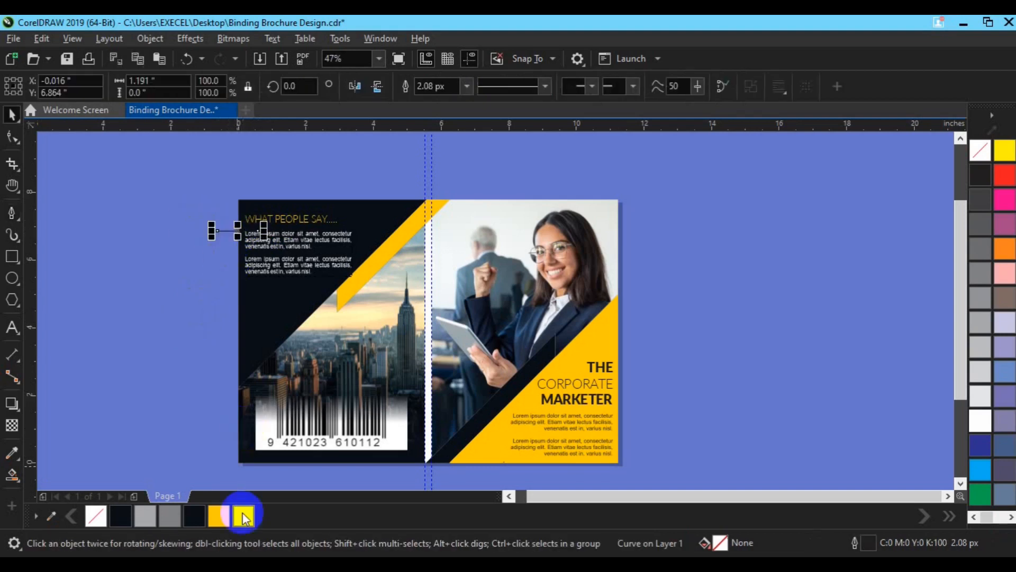
# Give the short horizontal line a white outline 10 px wide
pyautogui.rightClick(244, 516)
pyautogui.click(466, 87)
pyautogui.click(444, 164)
pyautogui.click(464, 87)
pyautogui.click(440, 189)
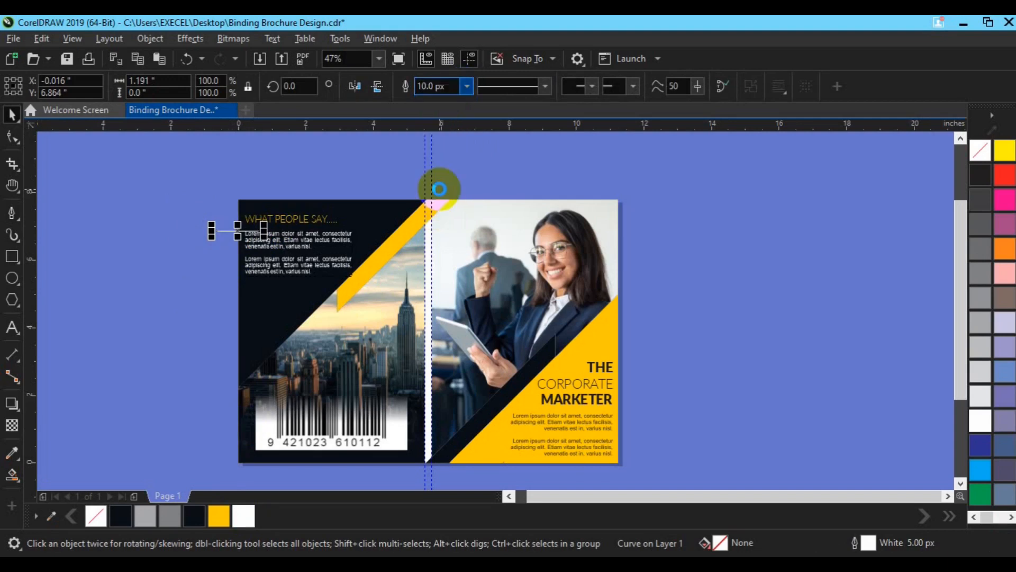
# Move the white line between the back-cover heading and paragraph, flush with their left edge, and set its width to 16 px
pyautogui.moveTo(249, 232); pyautogui.dragTo(264, 233)
pyautogui.moveTo(266, 236); pyautogui.dragTo(266, 233)
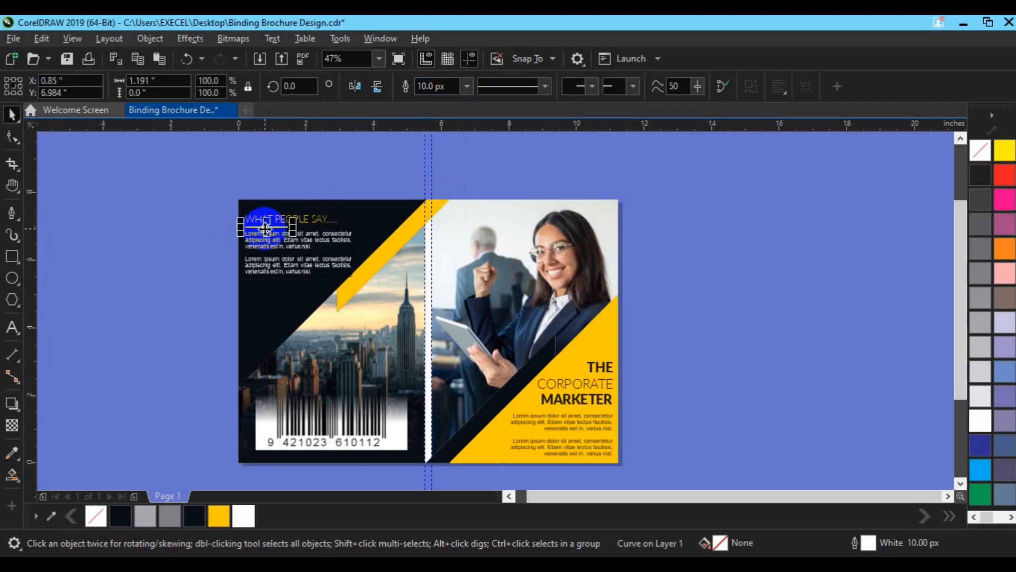
pyautogui.click(466, 86)
pyautogui.click(445, 211)
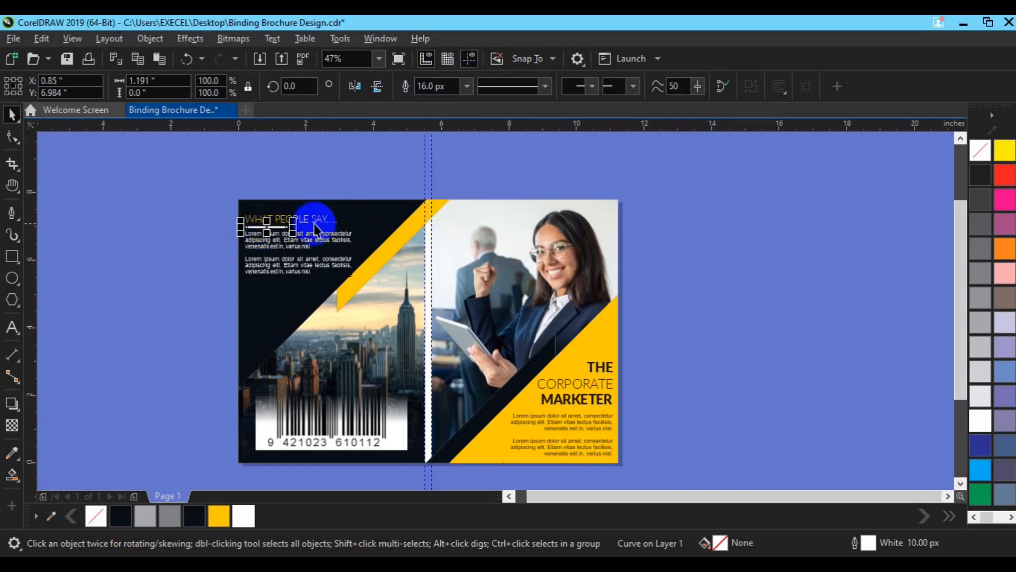
# Group the white line with the WHAT PEOPLE SAY heading, add the paragraph to the selection and nudge everything up
pyautogui.keyDown('shift'); pyautogui.click(316, 221); pyautogui.keyUp('shift')
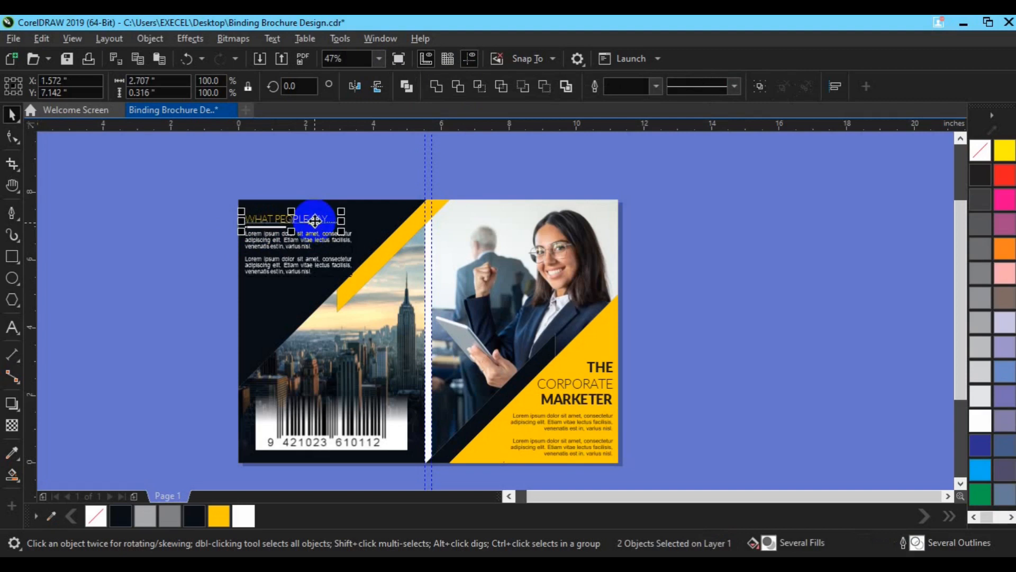
pyautogui.hotkey('ctrl', 'g')
pyautogui.keyDown('shift'); pyautogui.click(293, 249); pyautogui.keyUp('shift')
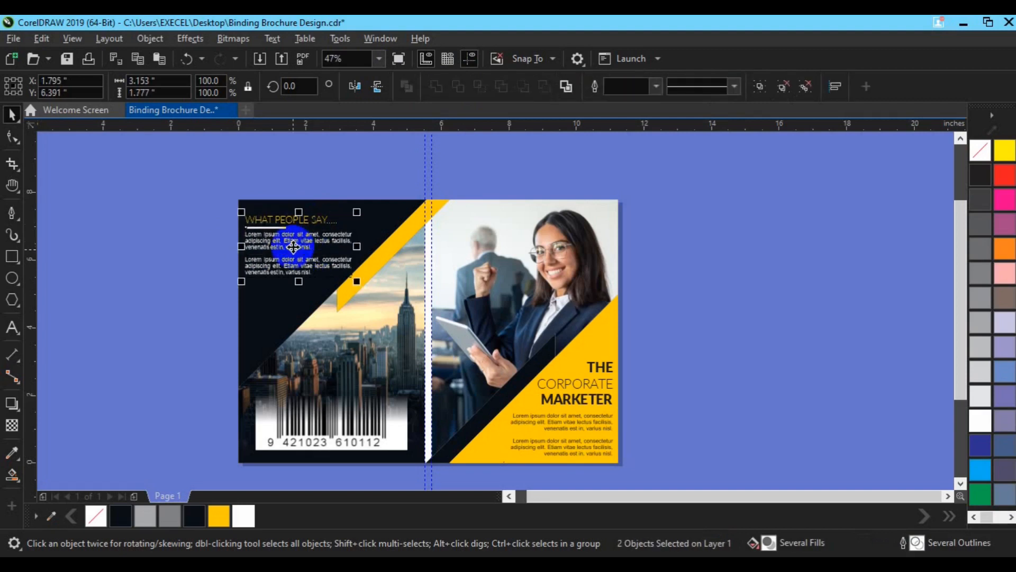
pyautogui.press('Up')
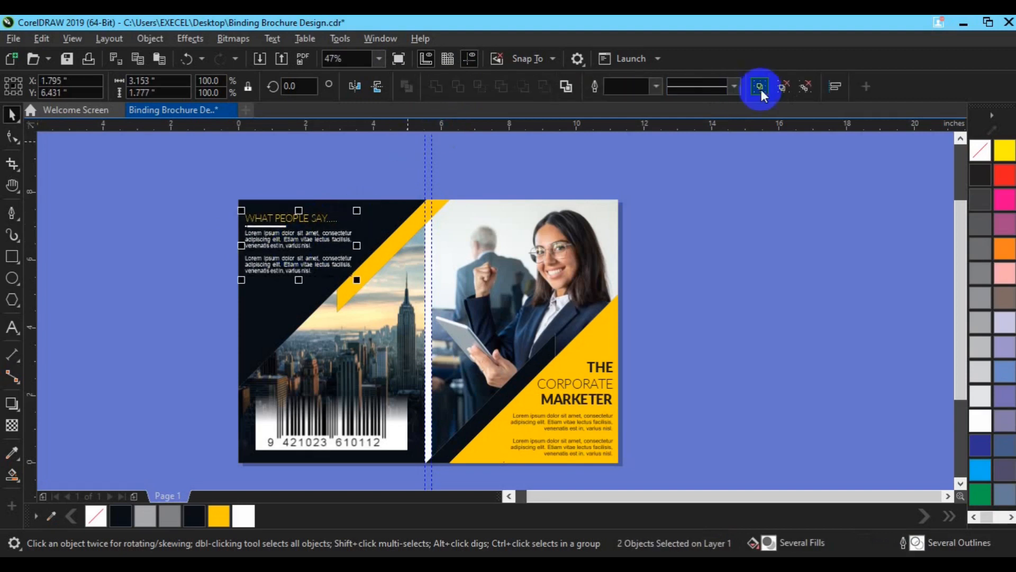
# Ungroup the back-cover heading and white line, and set the line's outline width to 10 px
pyautogui.click(806, 87)
pyautogui.click(264, 226)
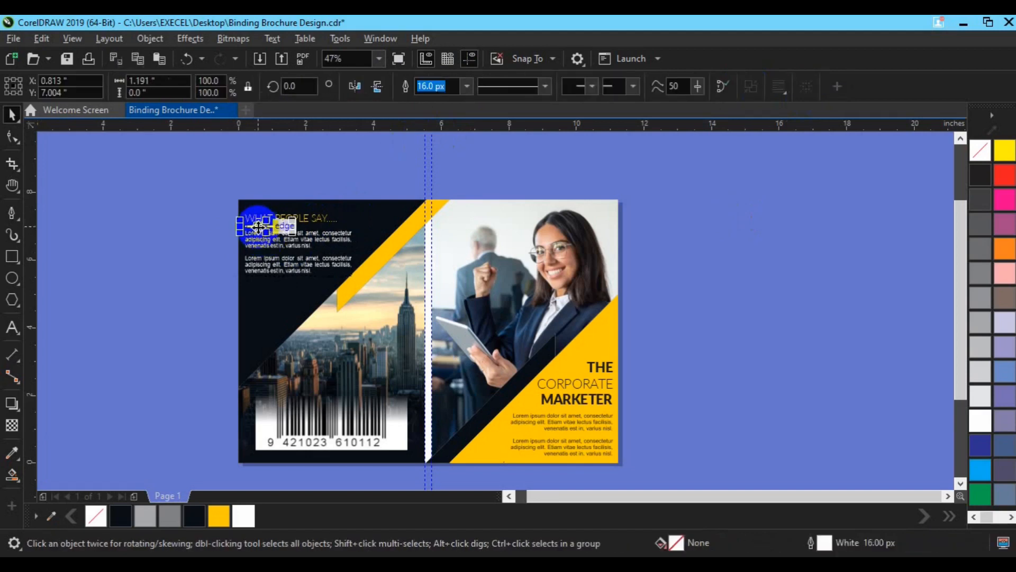
pyautogui.click(466, 86)
pyautogui.click(435, 193)
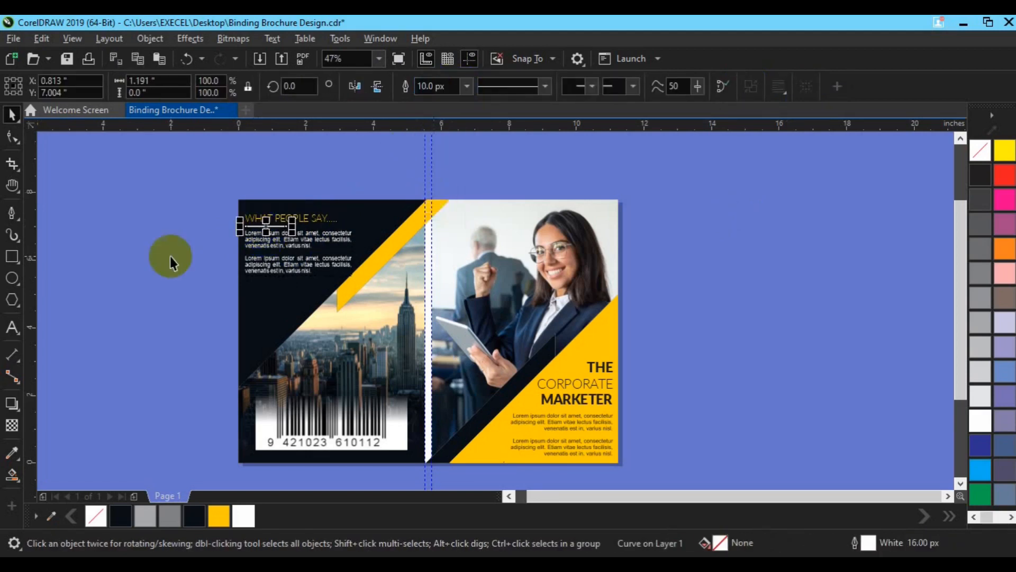
# Change the font of the WHAT PEOPLE SAY heading on the back cover to Lato Medium
pyautogui.click(264, 224)
pyautogui.click(449, 95)
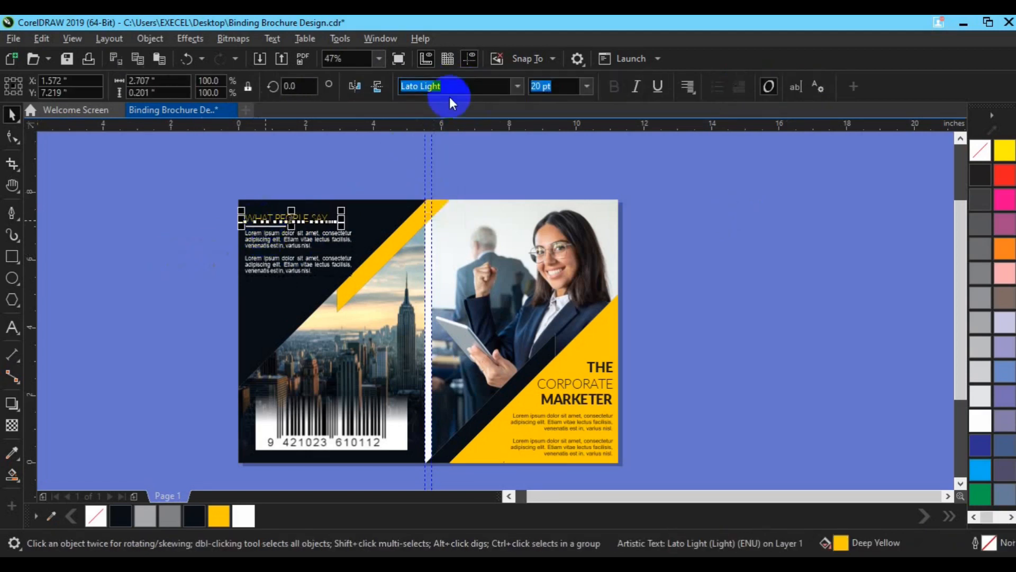
pyautogui.click(516, 93)
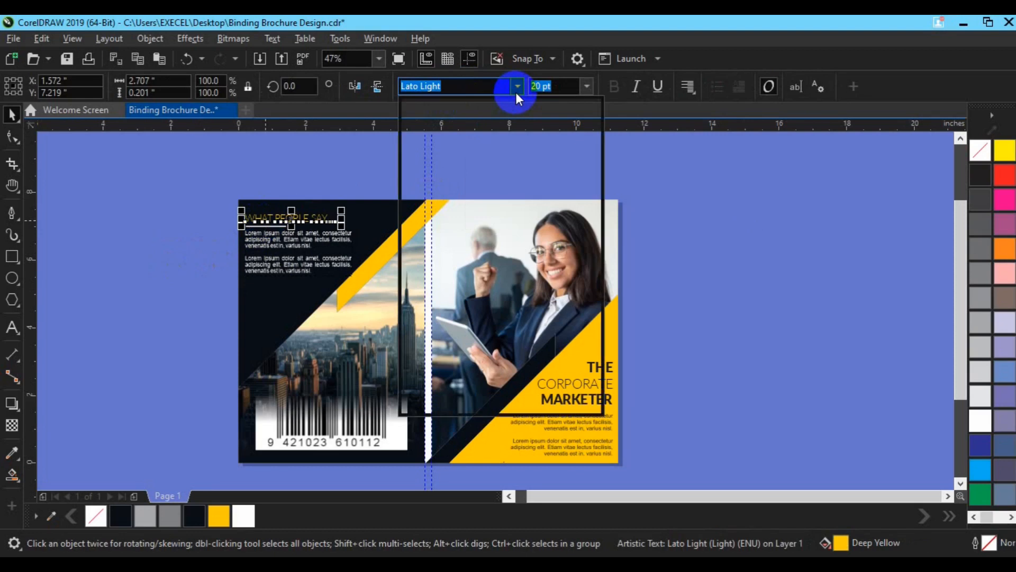
pyautogui.click(515, 200)
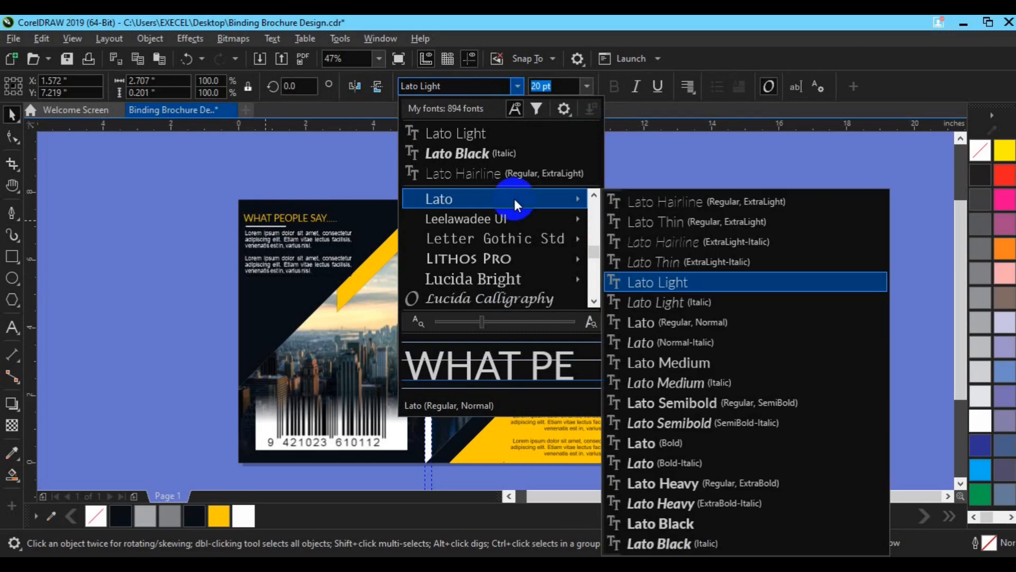
pyautogui.click(686, 364)
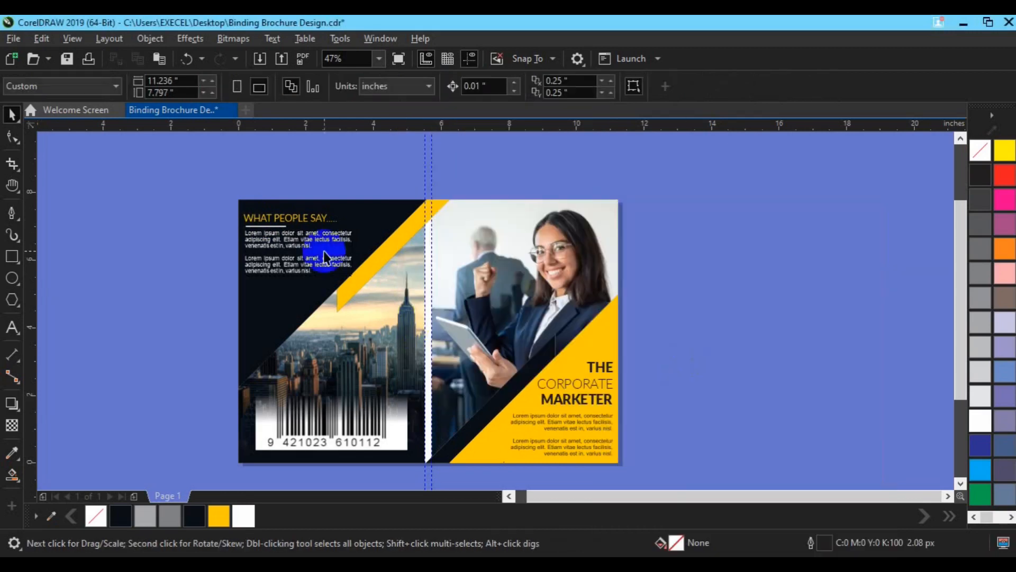
# Group the WHAT PEOPLE SAY heading with the white line and align the paragraph to the group's left edge
pyautogui.click(307, 224)
pyautogui.keyDown('shift'); pyautogui.click(307, 221); pyautogui.keyUp('shift')
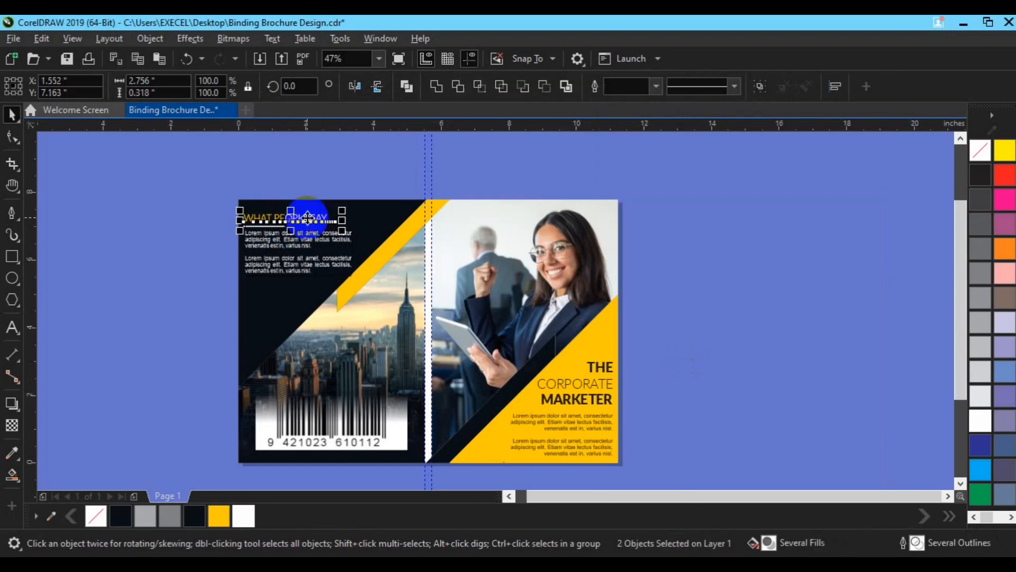
pyautogui.hotkey('ctrl', 'g')
pyautogui.click(208, 258)
pyautogui.click(259, 246)
pyautogui.keyDown('shift'); pyautogui.click(263, 221); pyautogui.keyUp('shift')
pyautogui.press('l')
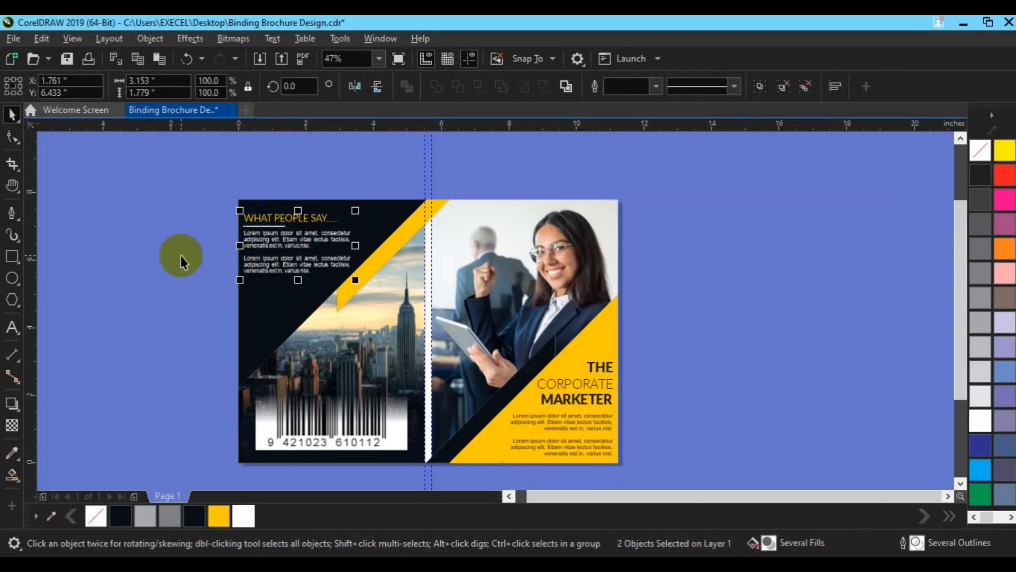